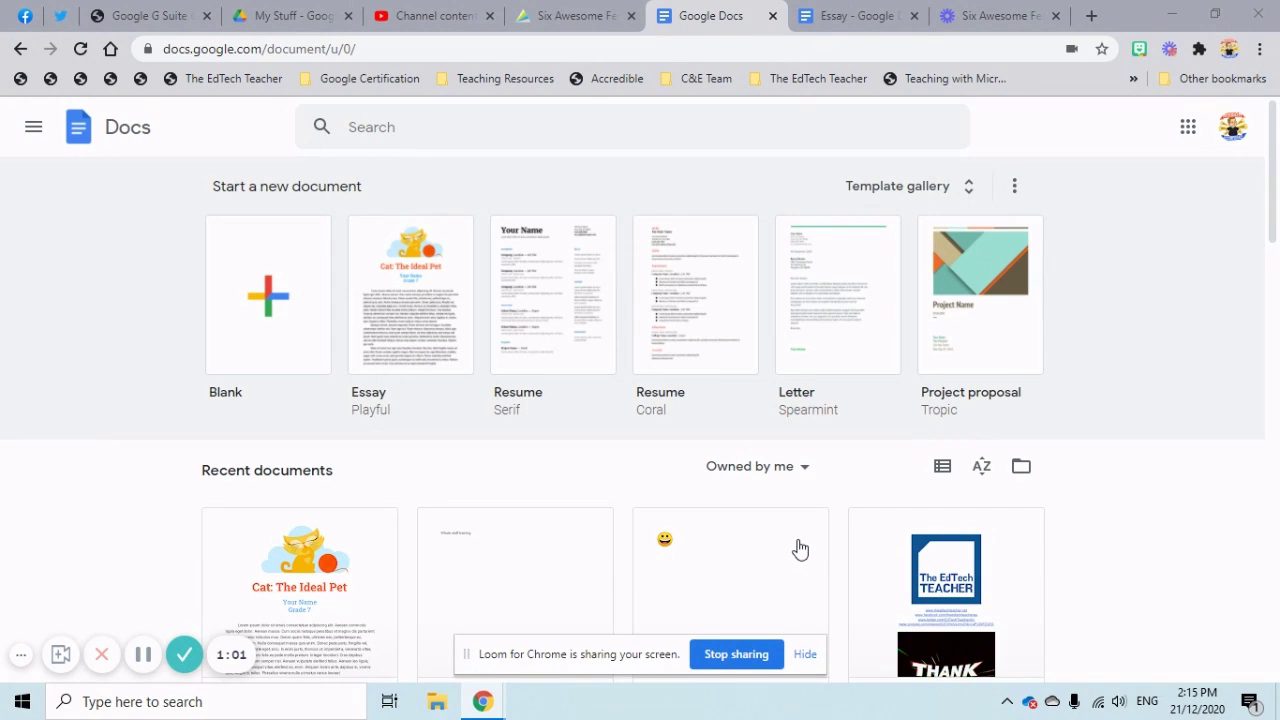
Switch to the Essay document based on the 'Cat: The Ideal Pet' template.
left_click(826, 20)
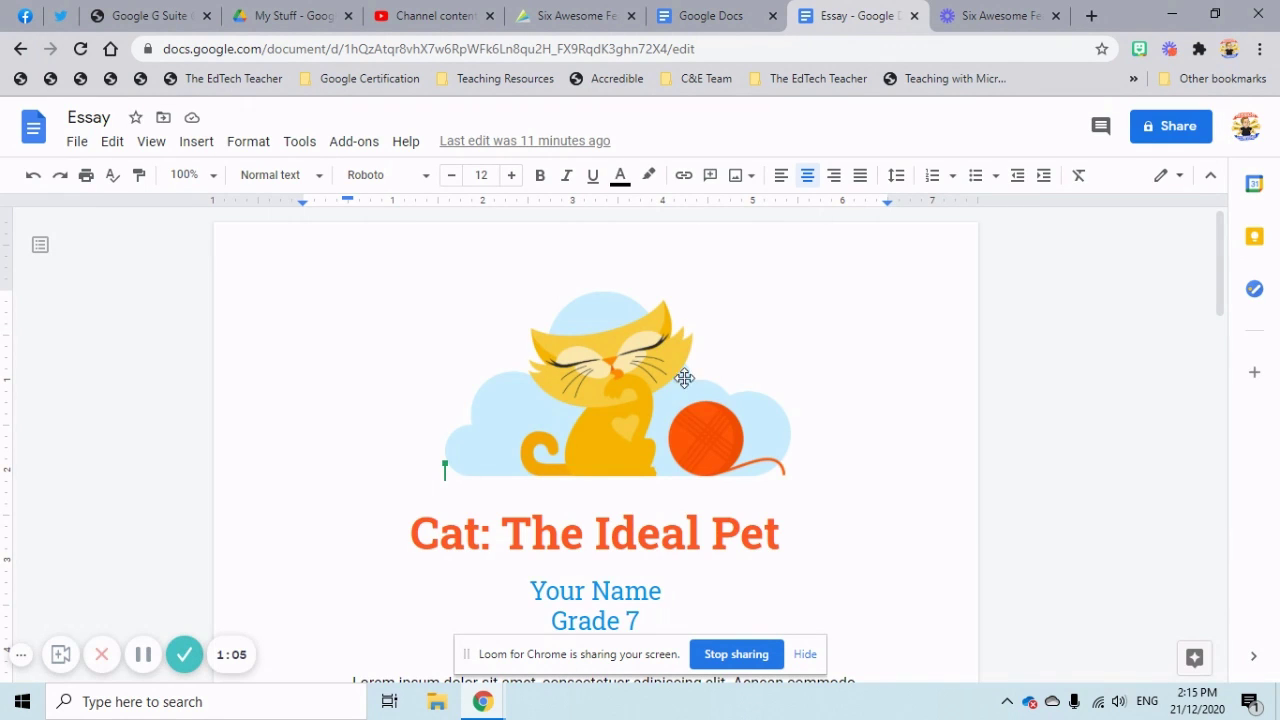
scroll(690, 480, "down", 3)
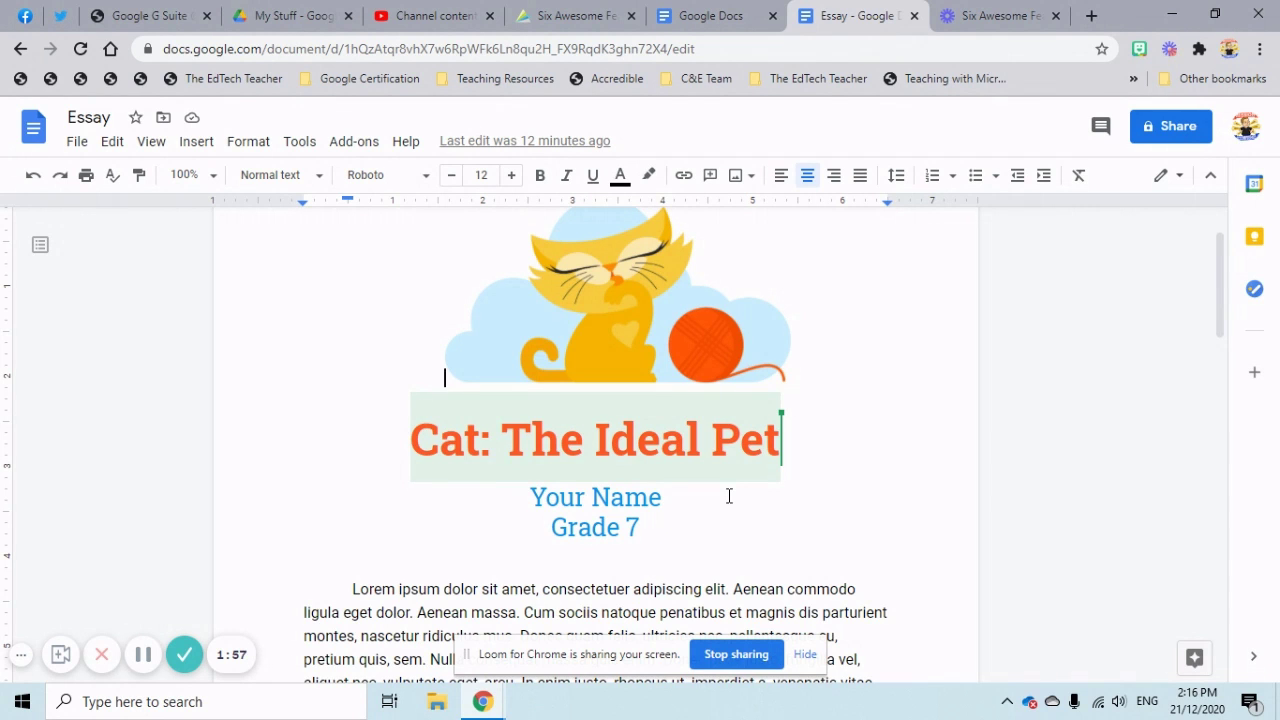
Retype the essay heading as 'The Best Pet In The World', leaving a stray 'The' above it.
type("The")
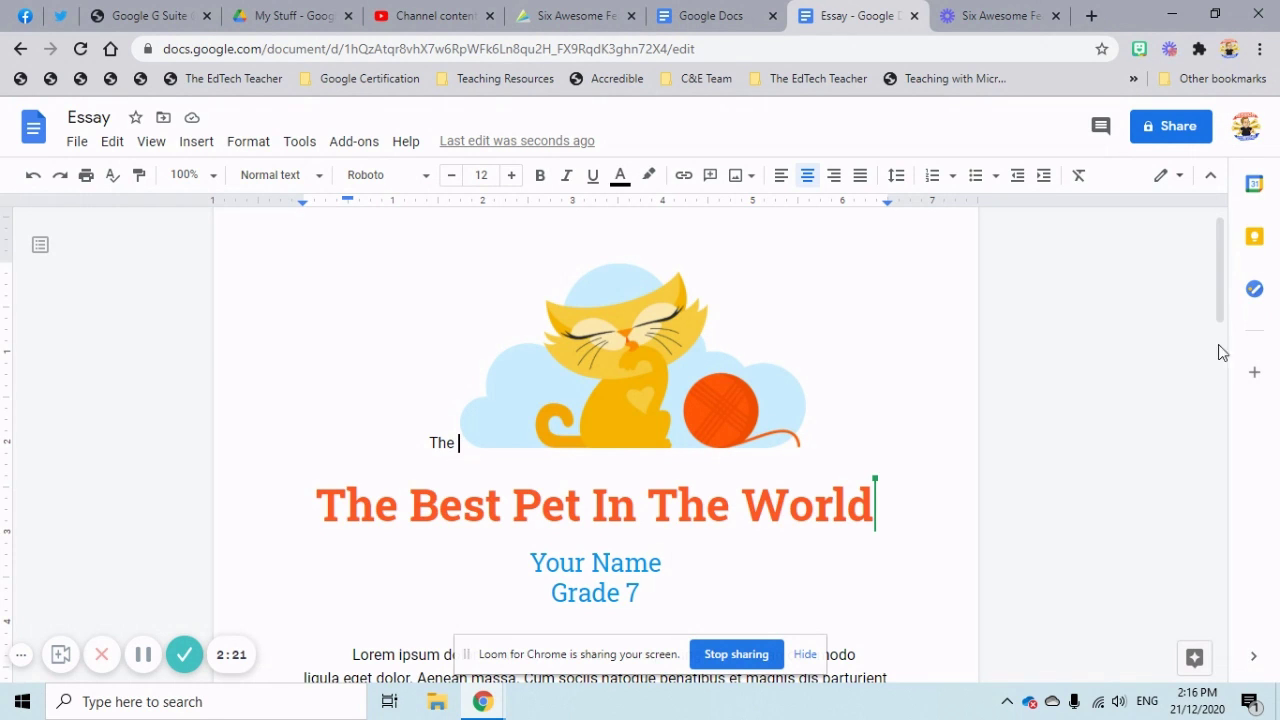
scroll(606, 471, "down", 1)
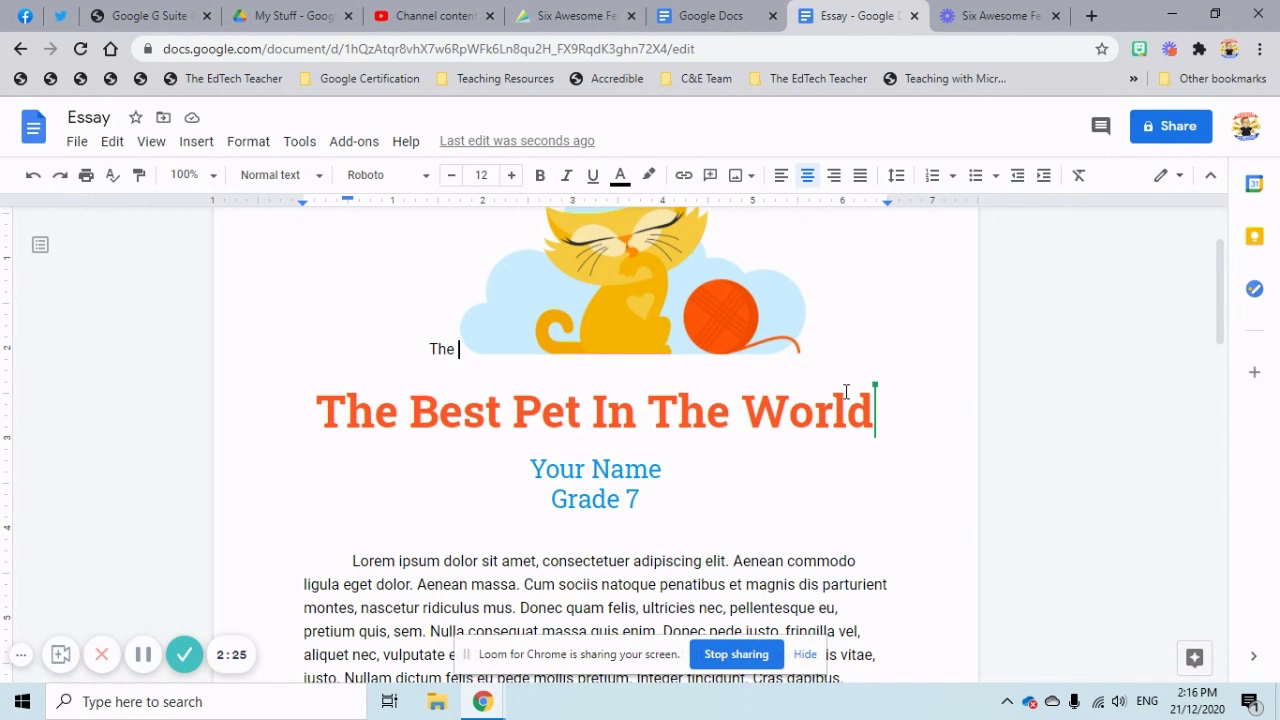
mouse_move(876, 412)
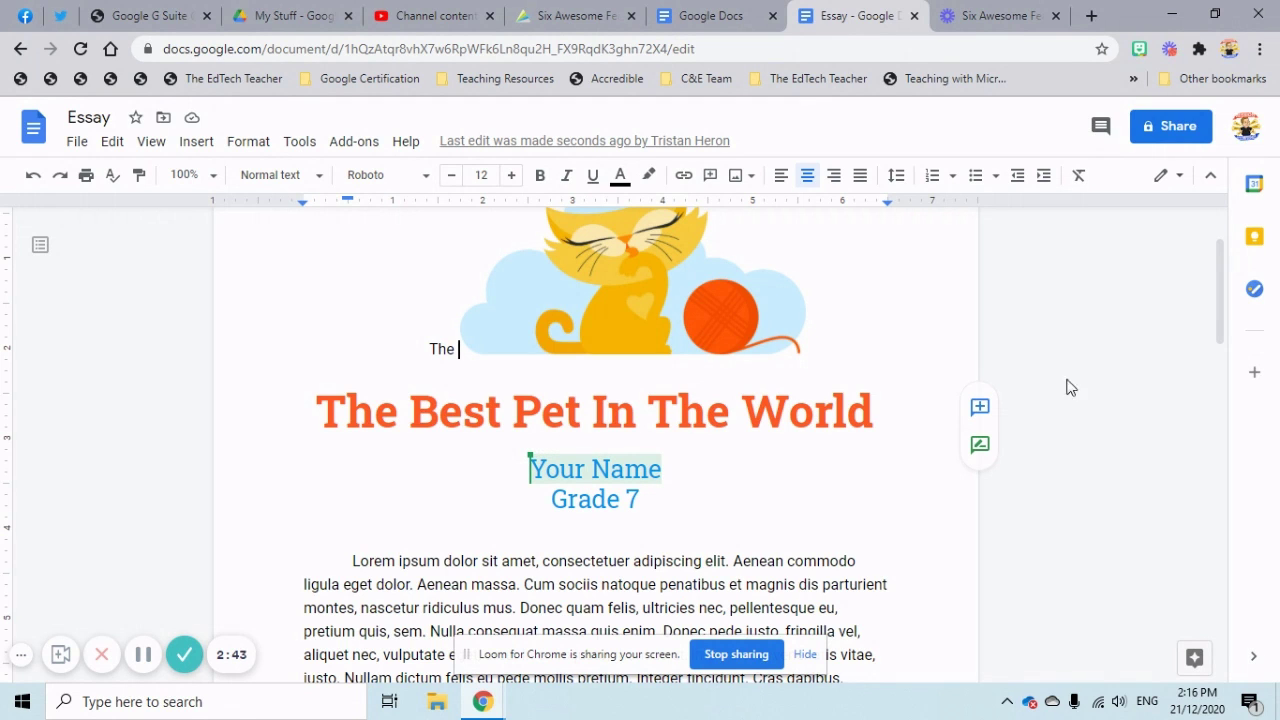
Replace the 'Your Name' placeholder with the two authors' full names joined by '&'.
left_click(663, 473)
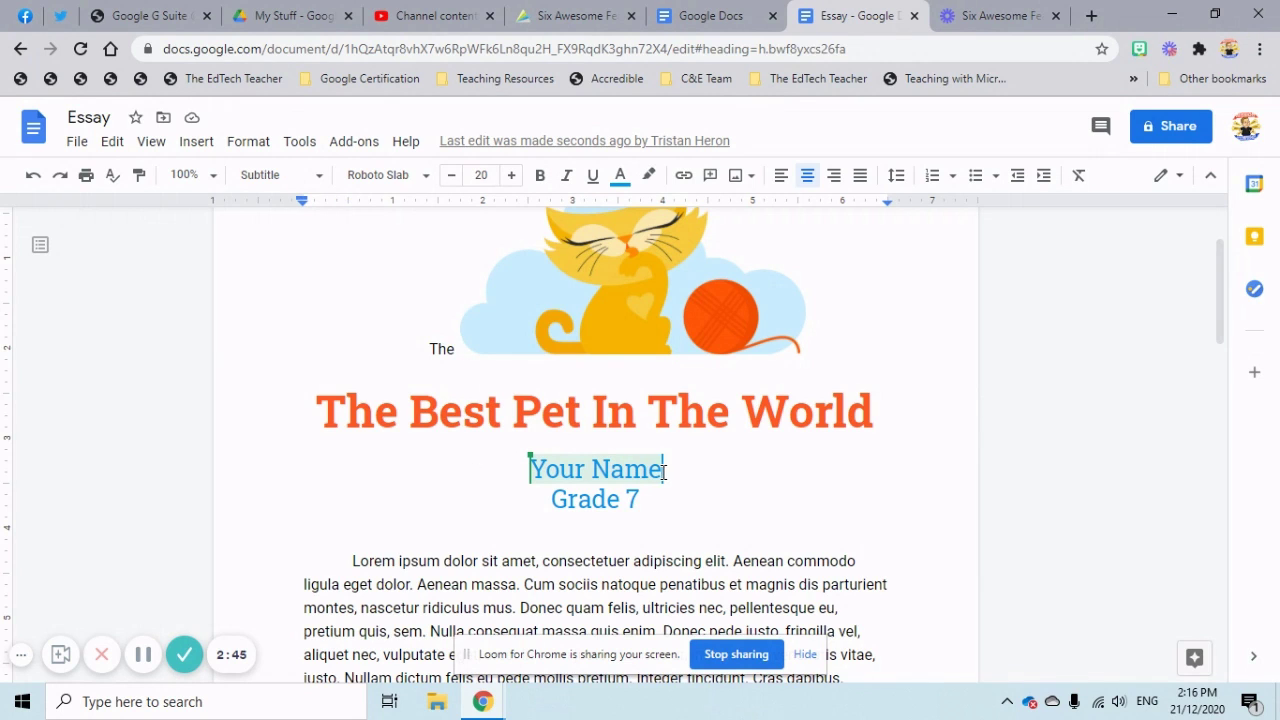
double_click(663, 473)
left_click_drag(665, 478, 537, 475)
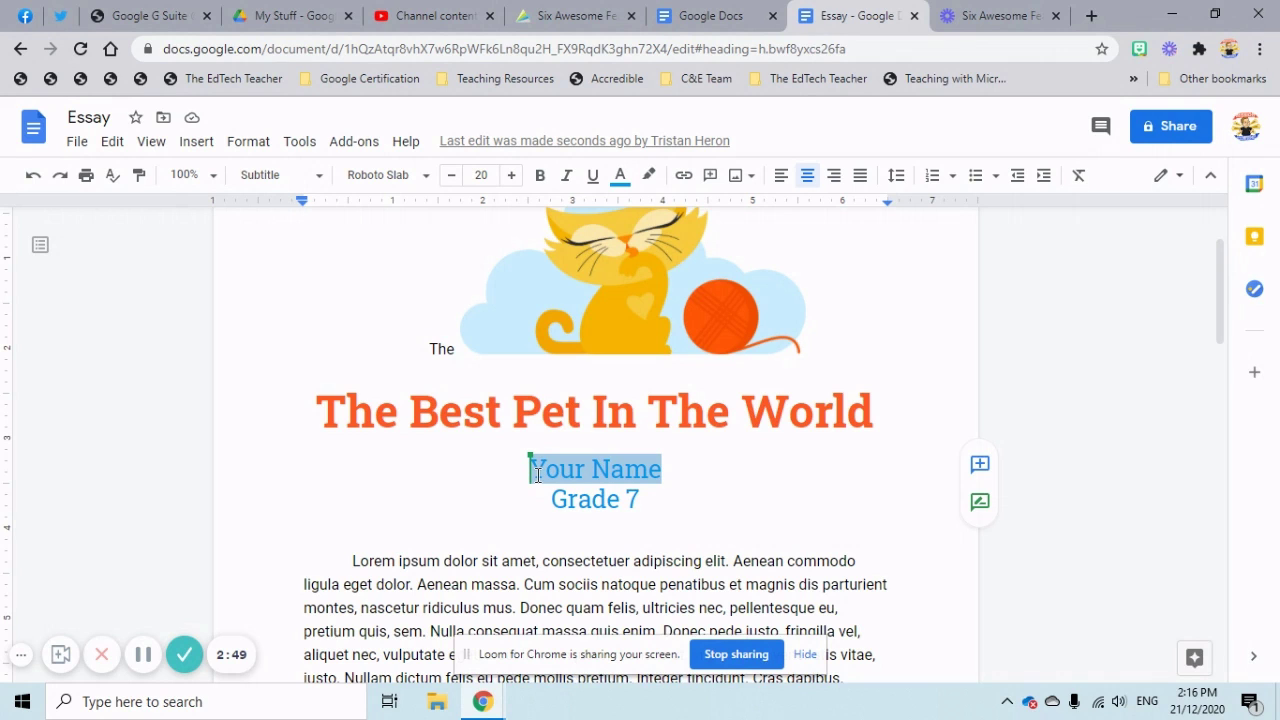
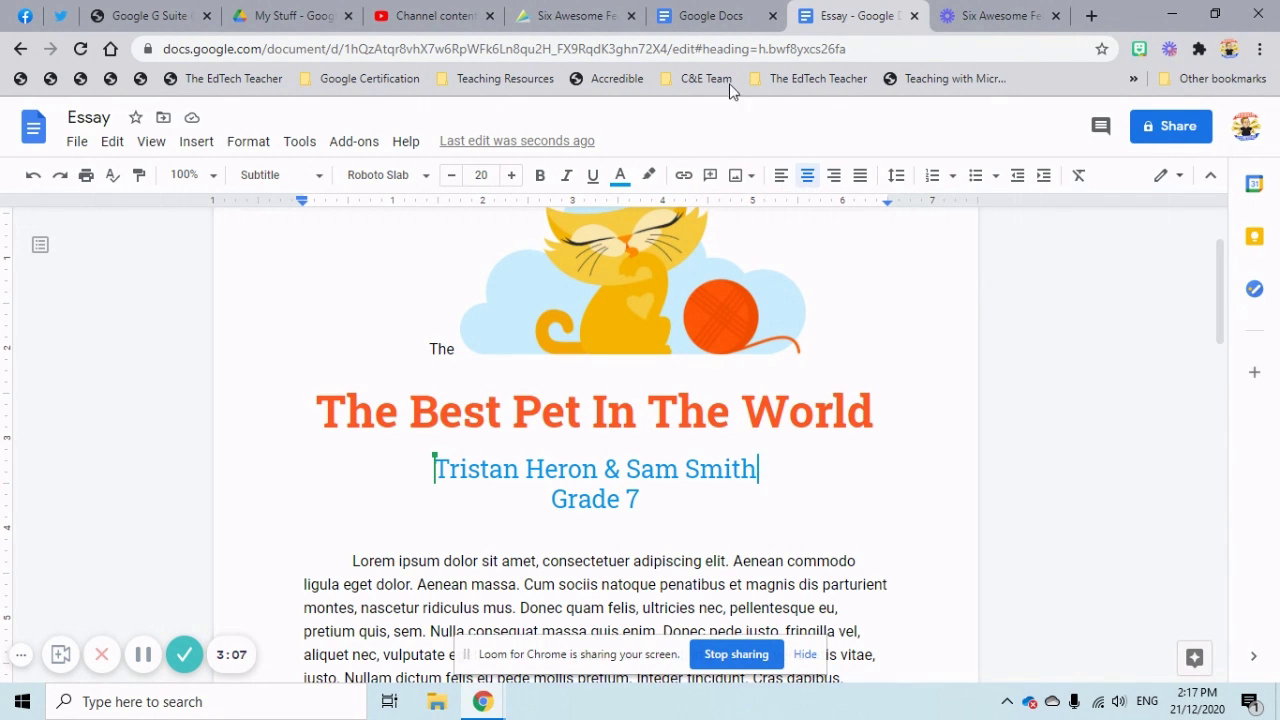
From the Docs home page's recent documents, open 'Module B: Fahrenheit 451 Summary Table'.
left_click(700, 18)
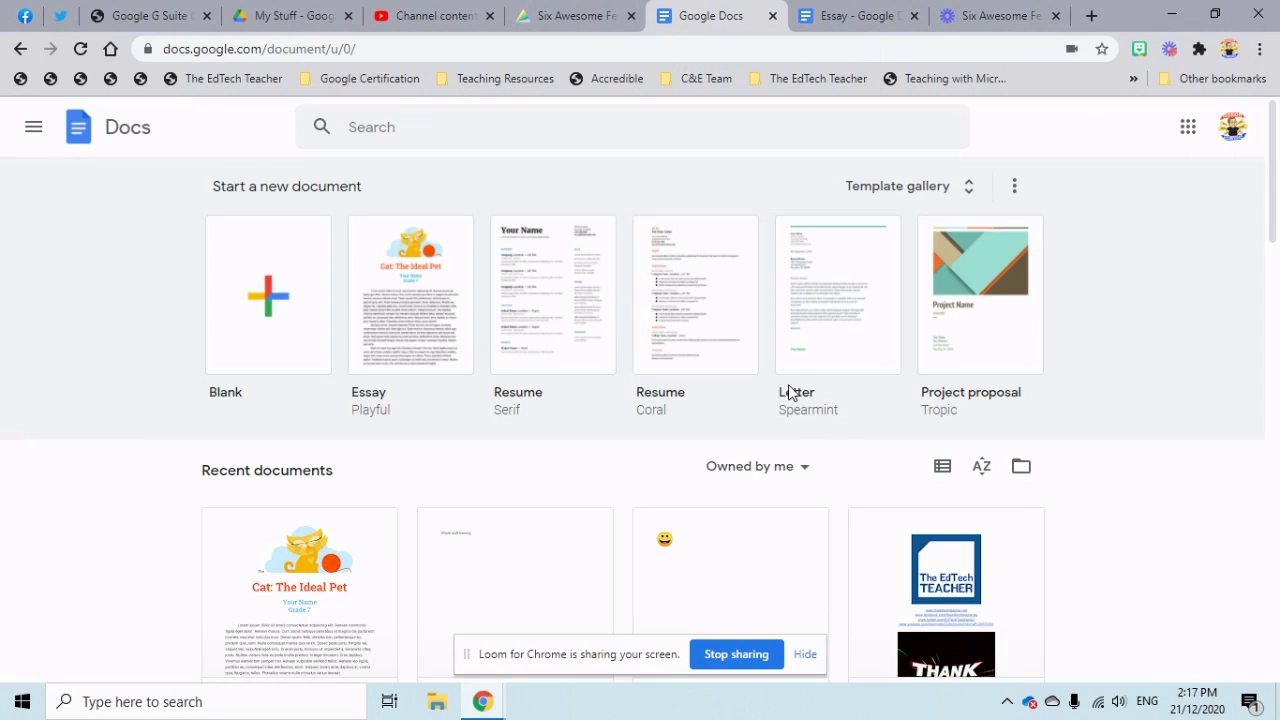
scroll(811, 429, "down", 6)
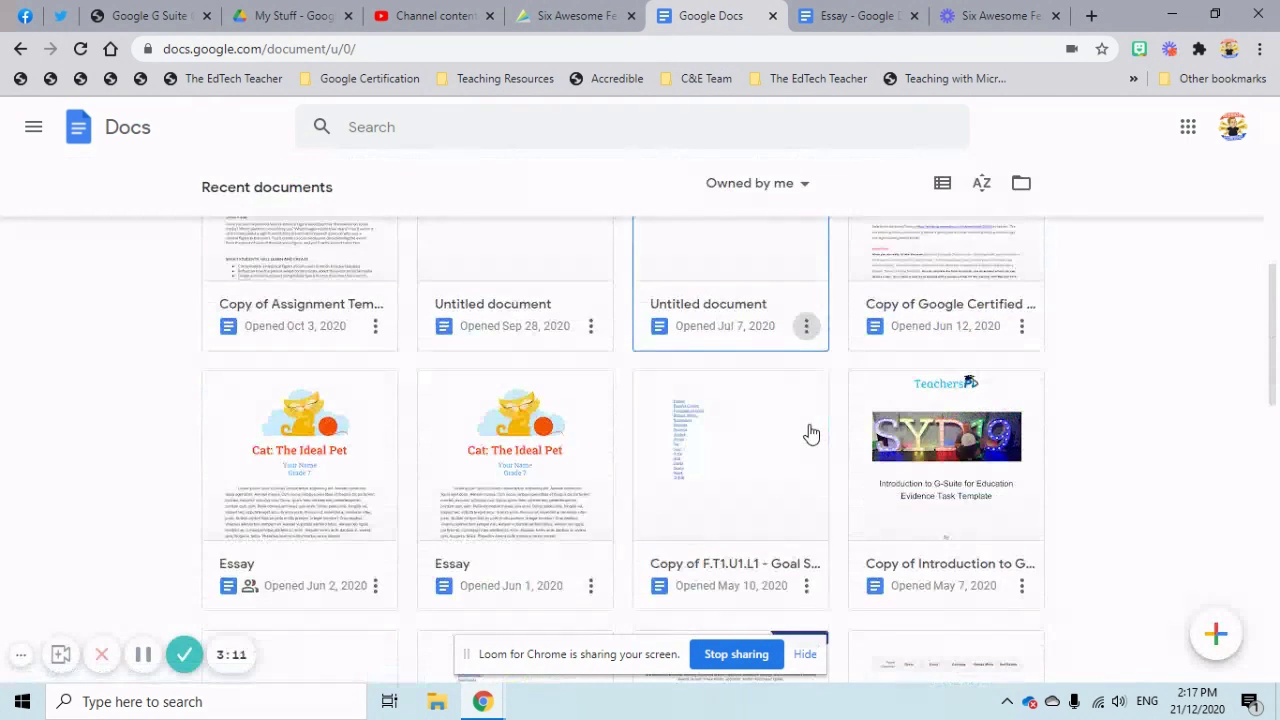
scroll(811, 433, "down", 3)
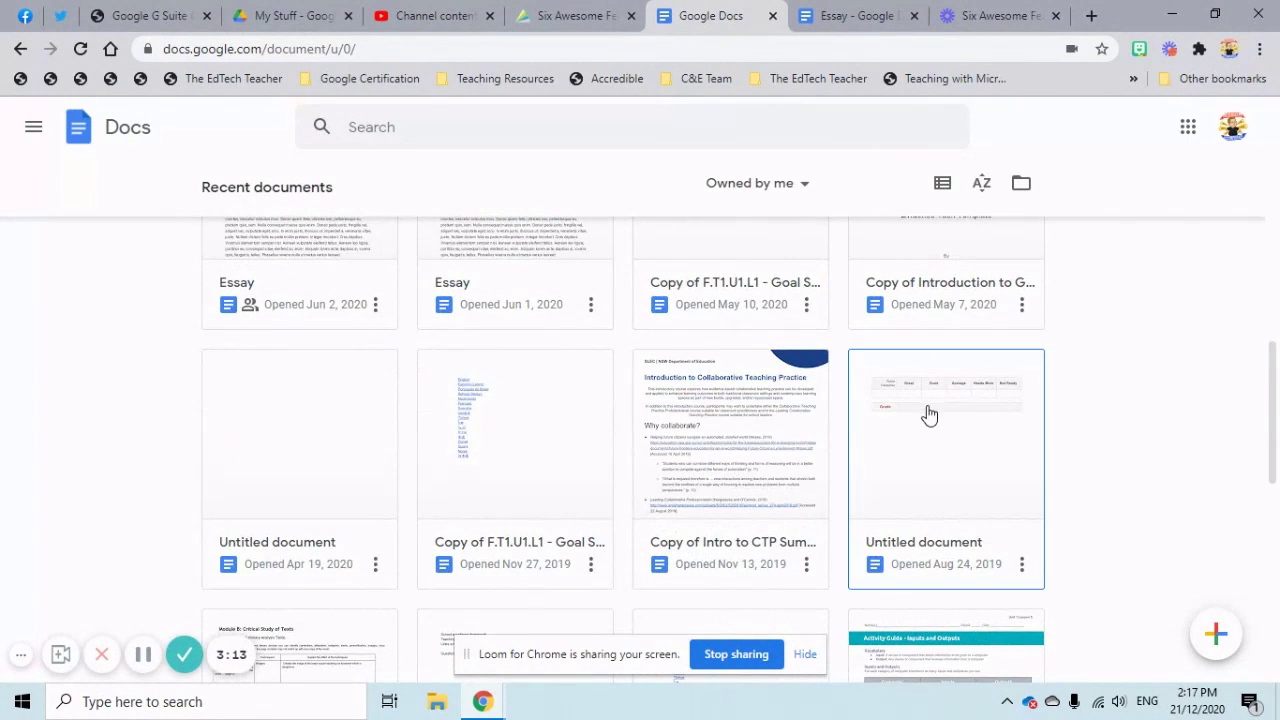
scroll(937, 477, "up", 1)
scroll(937, 477, "down", 2)
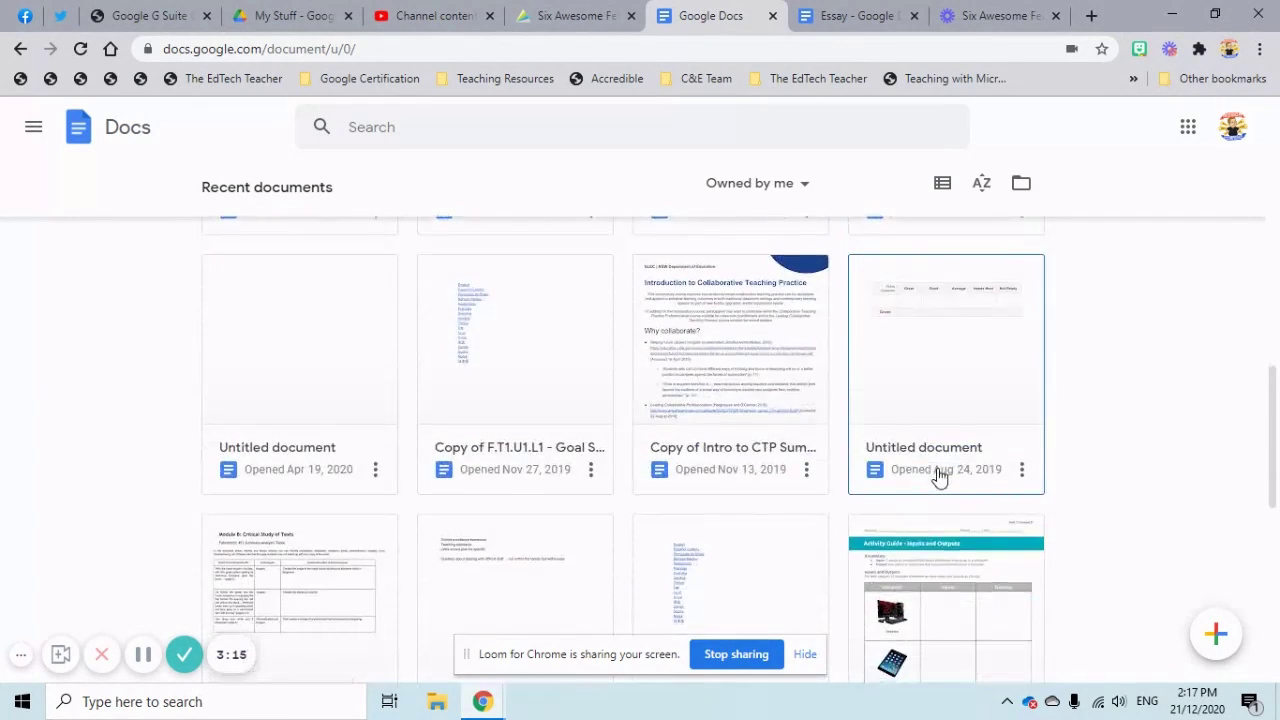
scroll(937, 477, "down", 6)
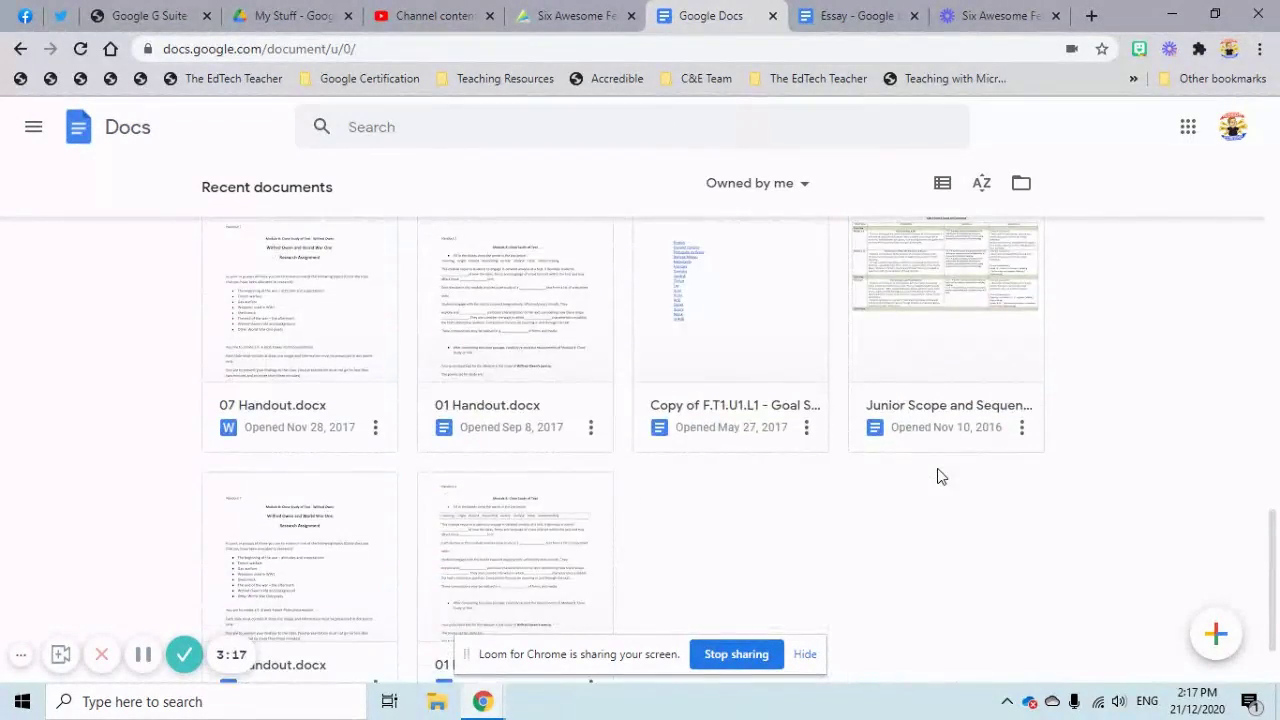
scroll(937, 477, "up", 10)
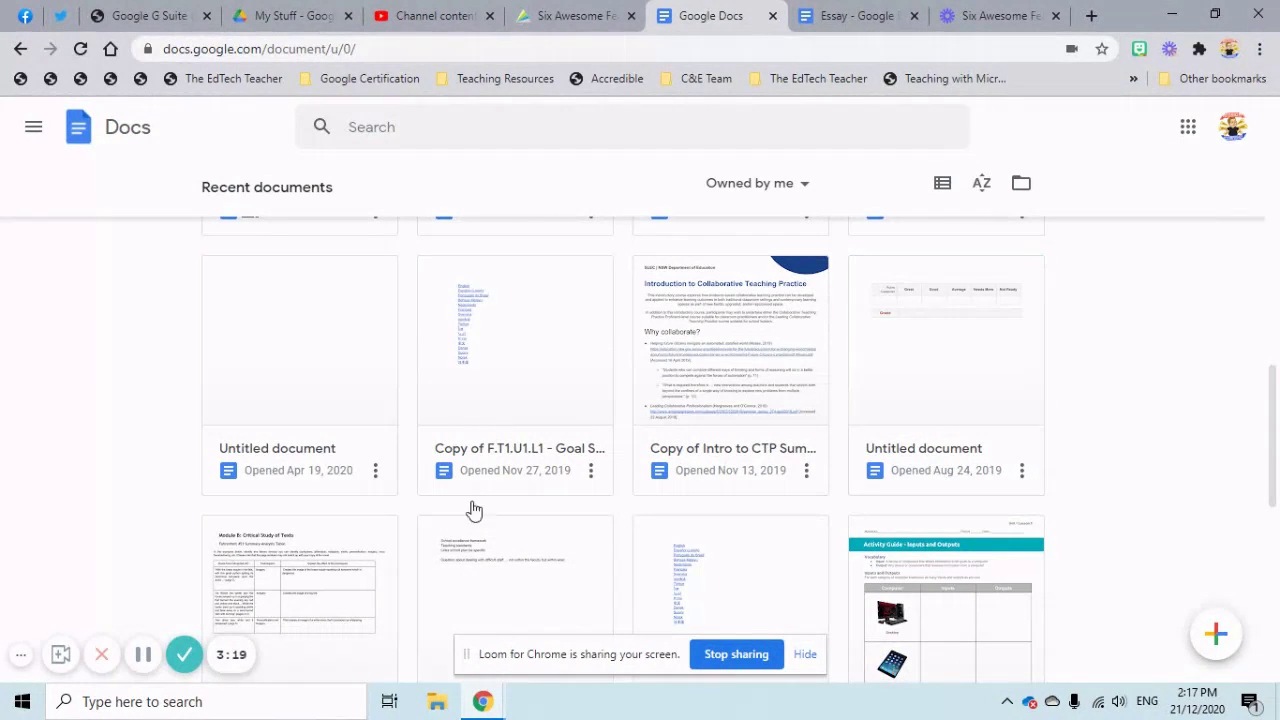
left_click(316, 568)
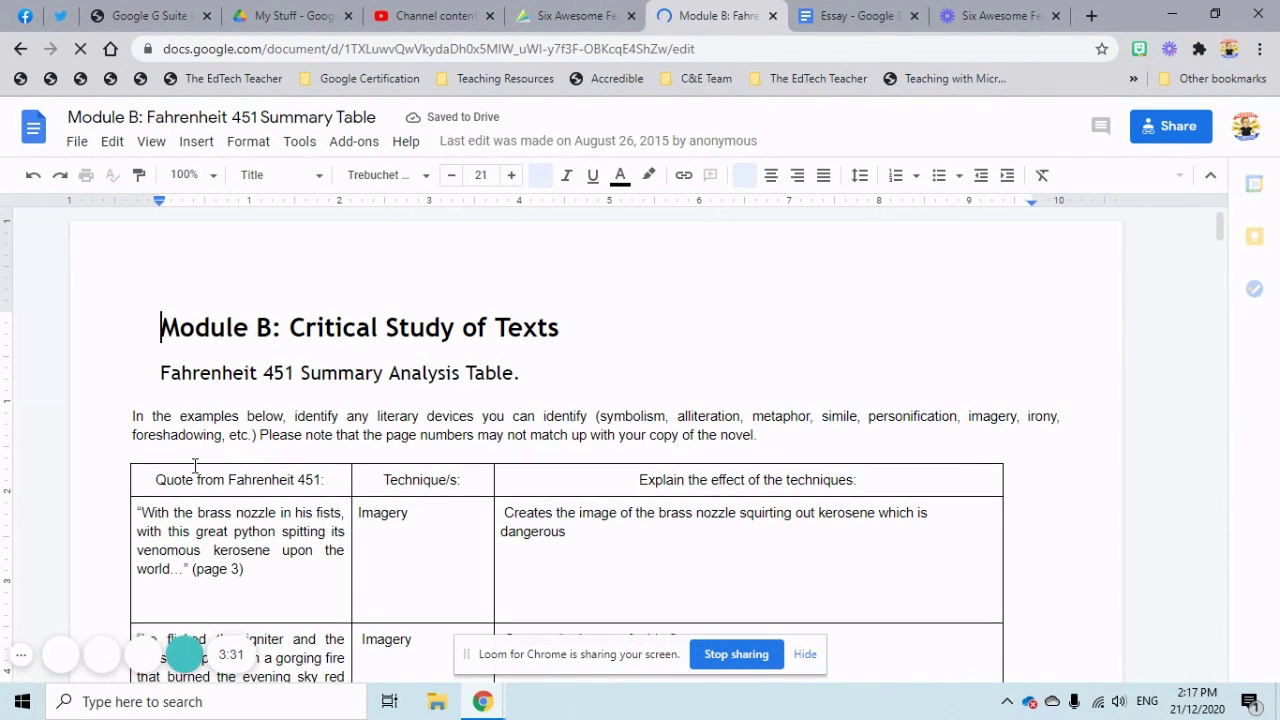
scroll(198, 464, "down", 2)
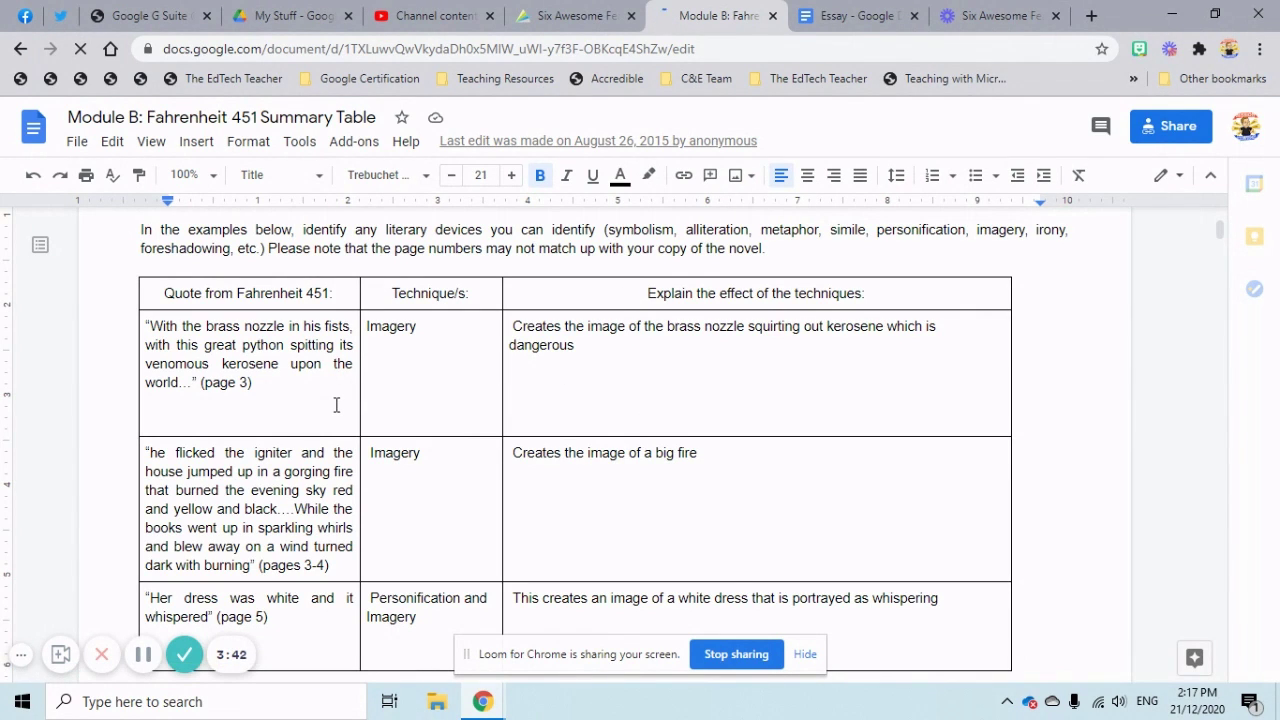
scroll(336, 405, "up", 2)
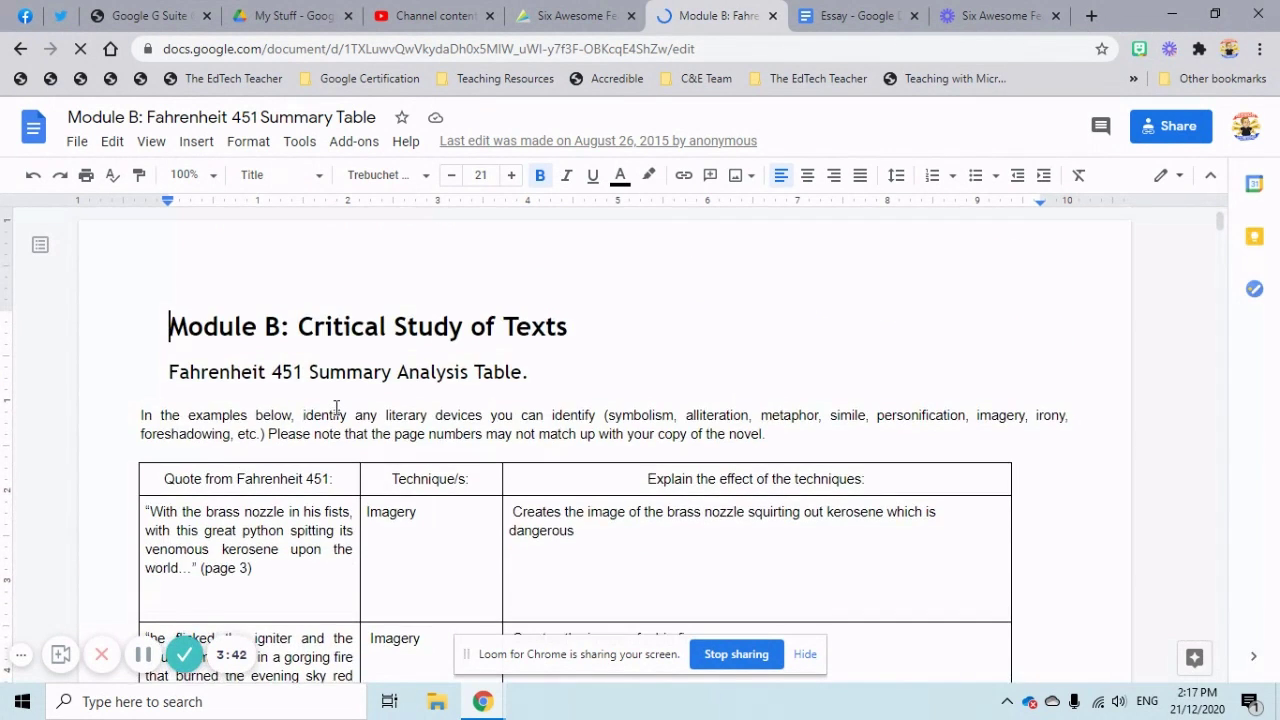
scroll(336, 406, "down", 2)
scroll(336, 408, "down", 15)
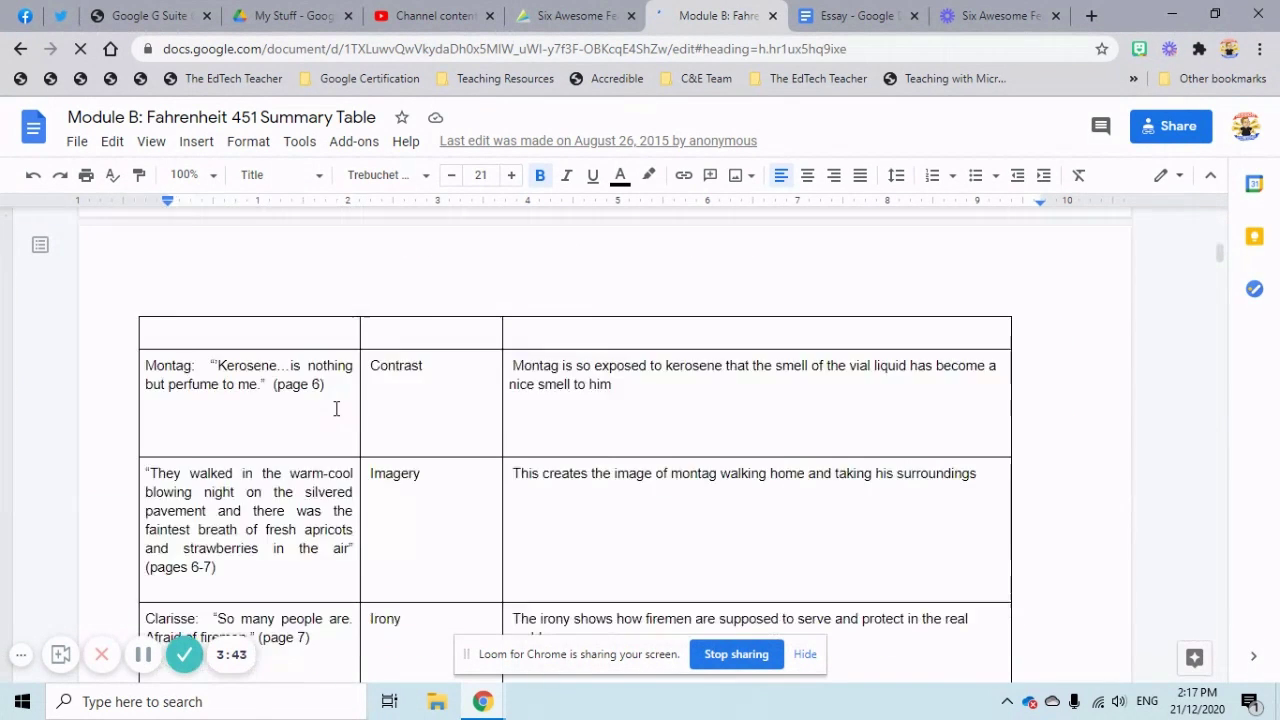
scroll(336, 408, "down", 10)
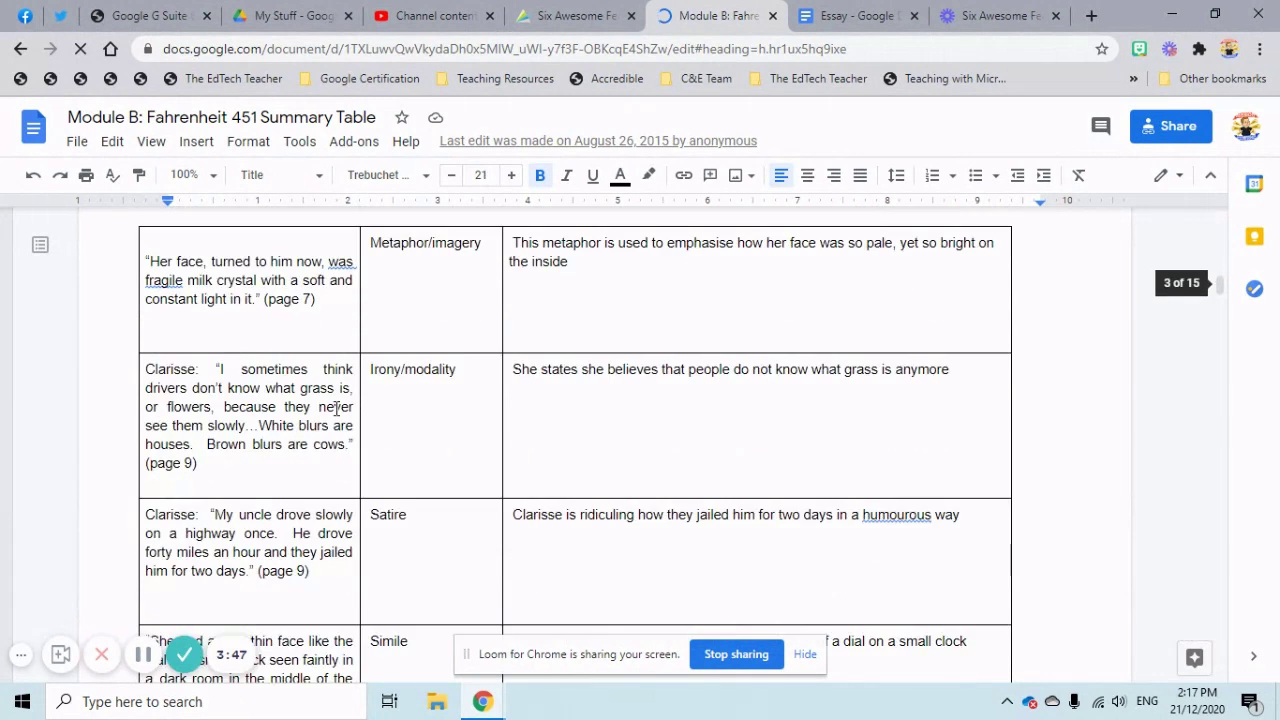
scroll(336, 408, "down", 5)
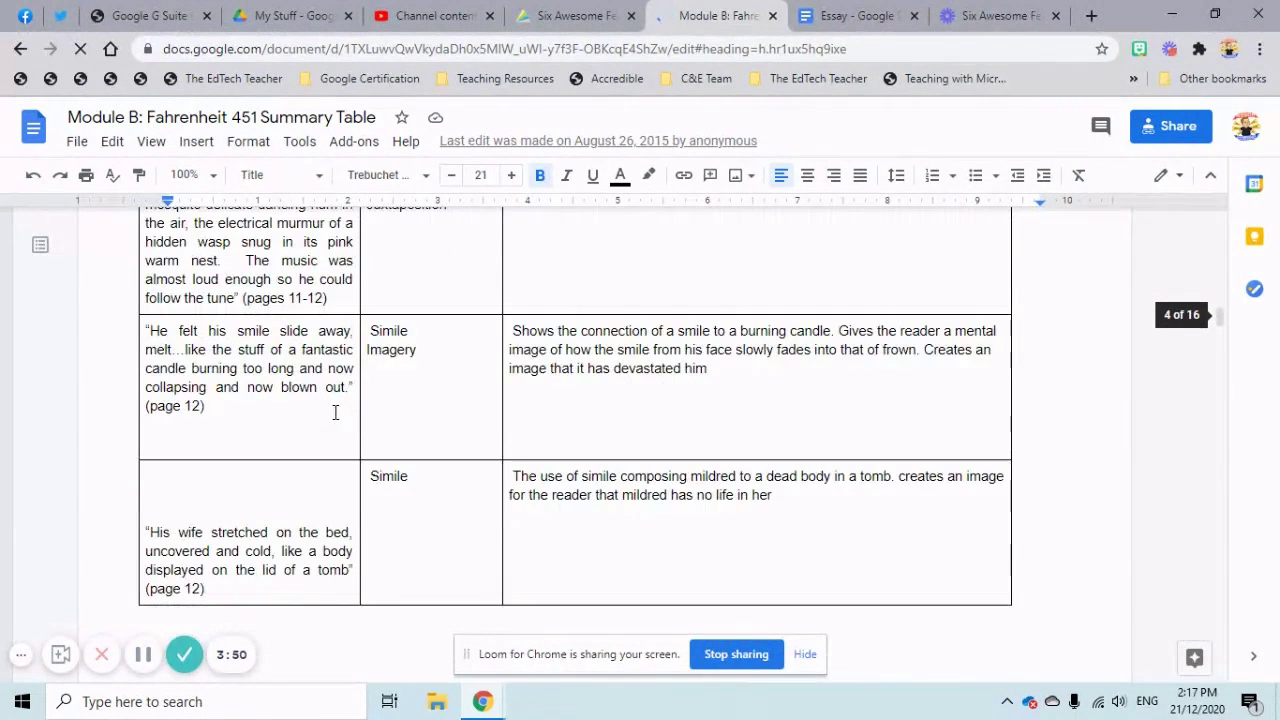
scroll(332, 419, "down", 3)
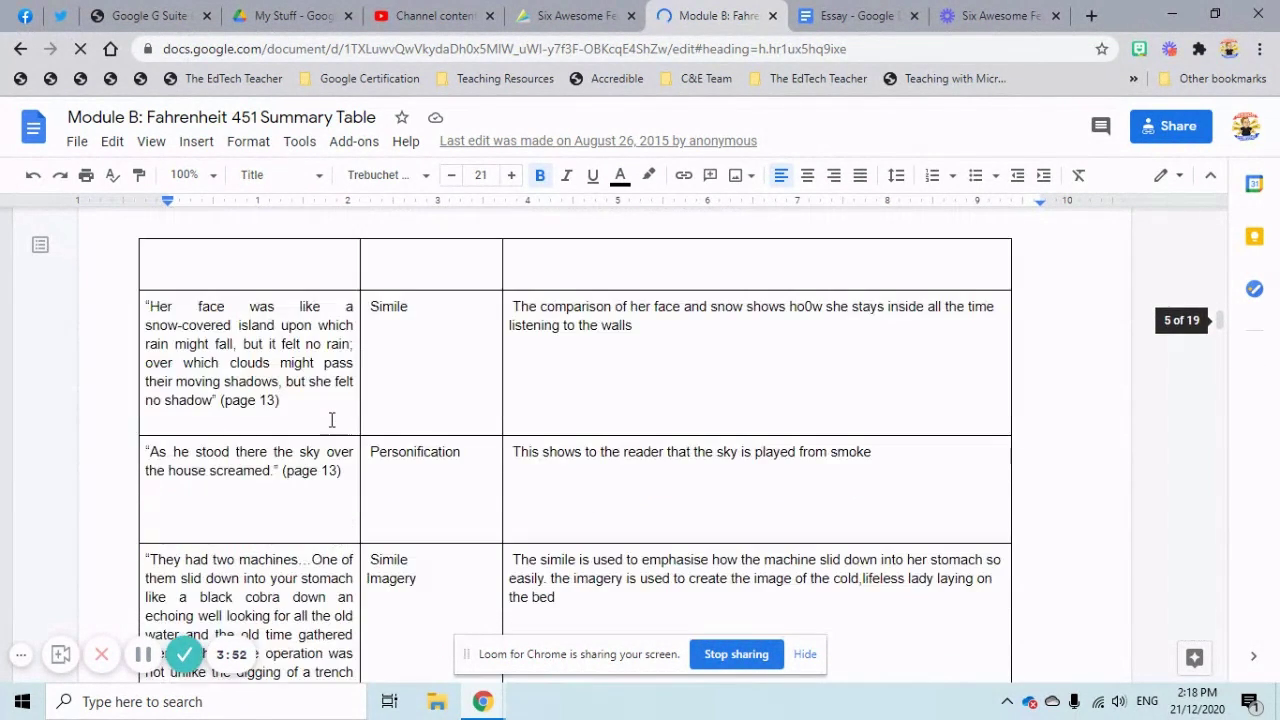
scroll(333, 424, "down", 6)
scroll(333, 425, "down", 10)
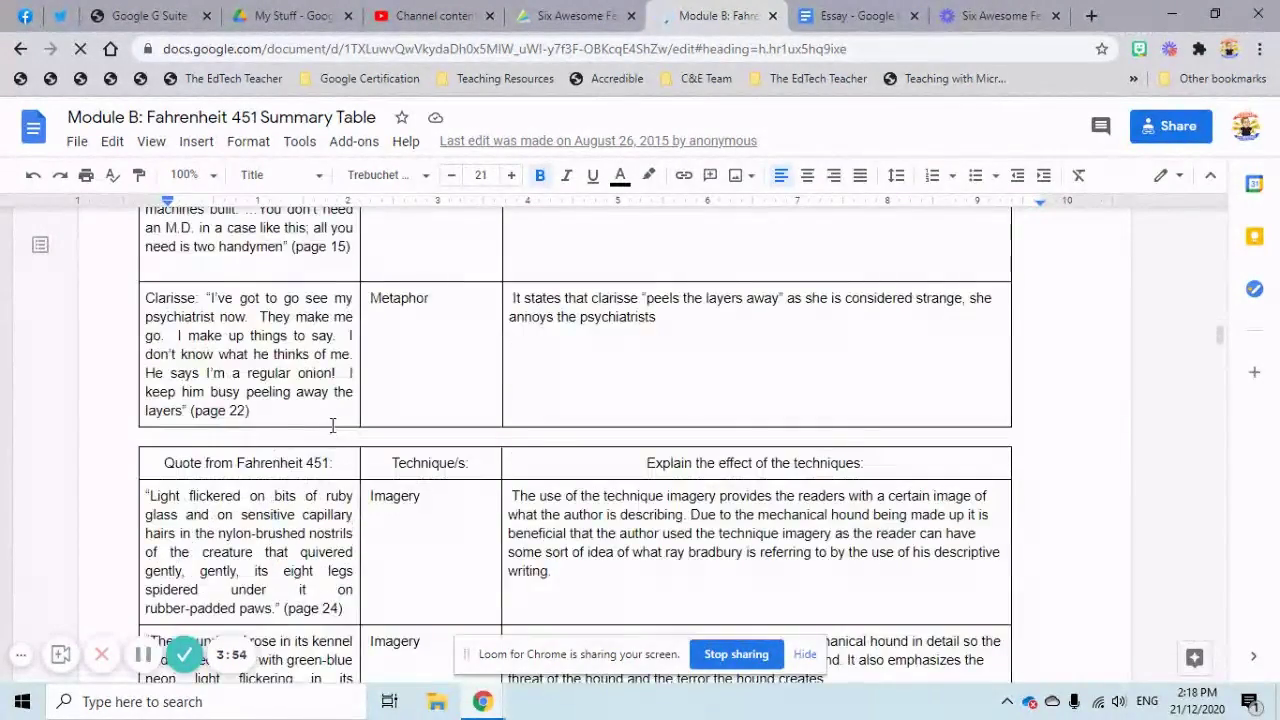
scroll(333, 425, "down", 5)
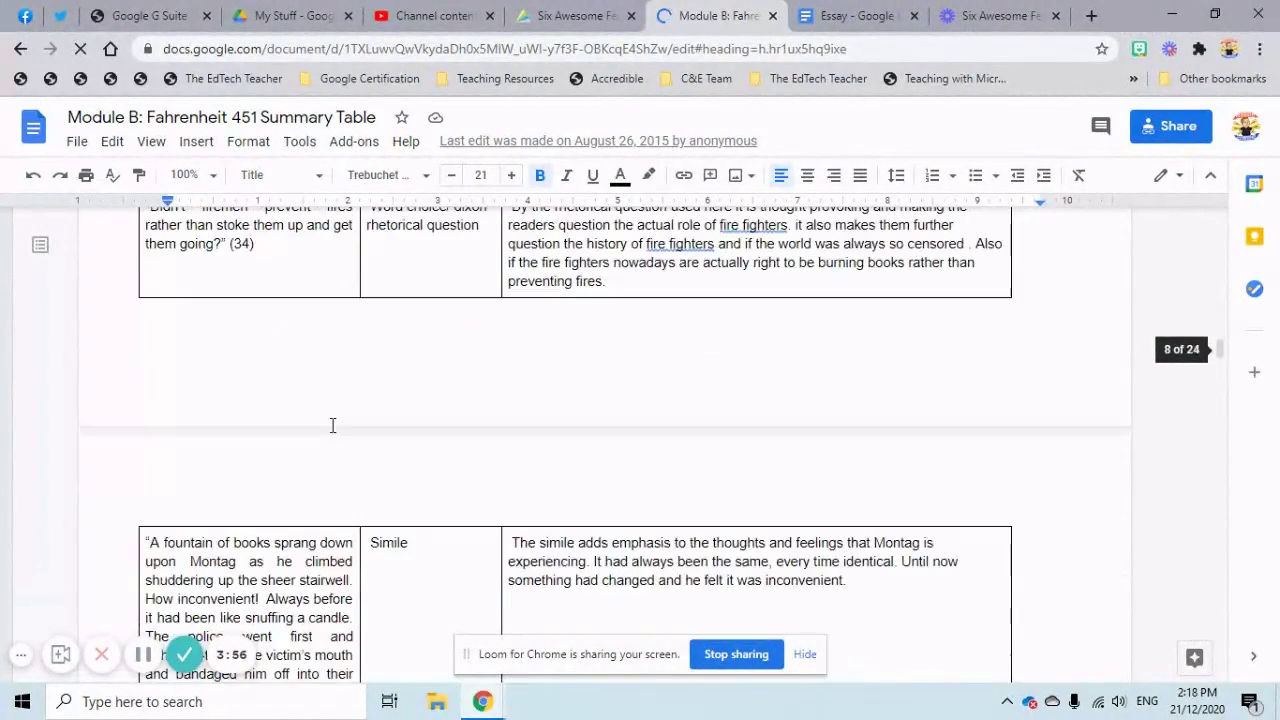
scroll(333, 425, "down", 8)
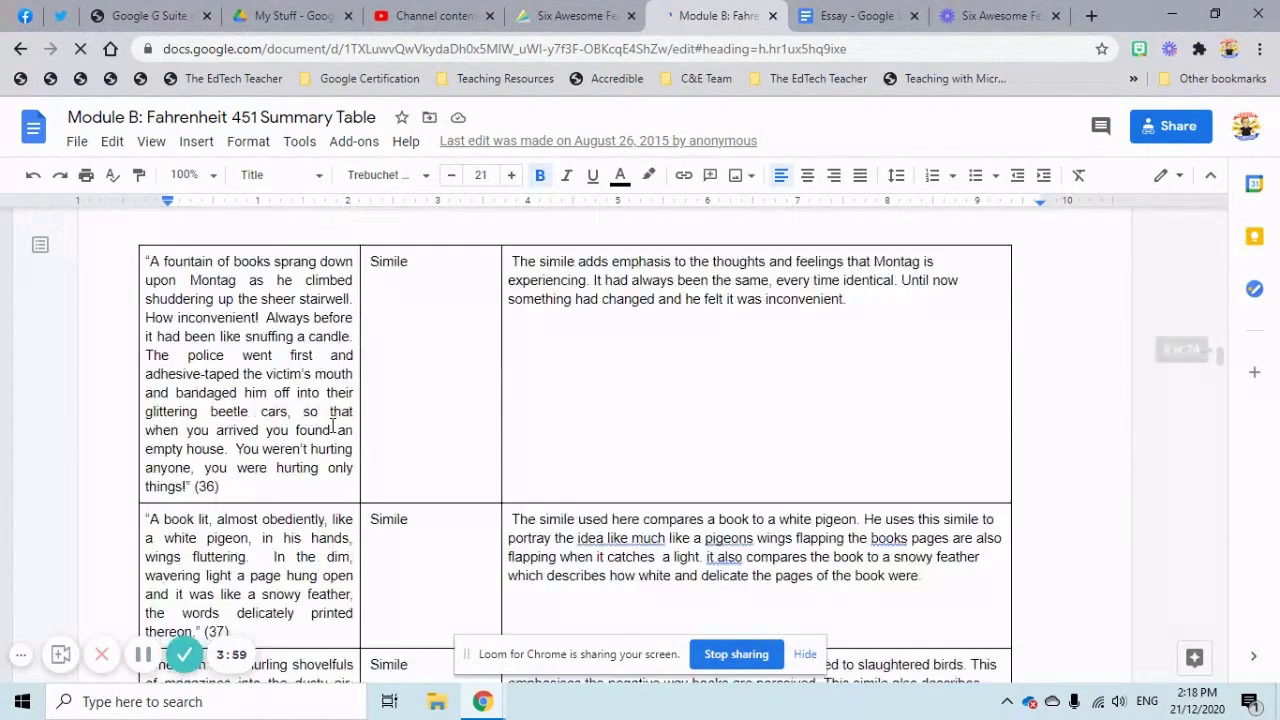
scroll(333, 425, "down", 10)
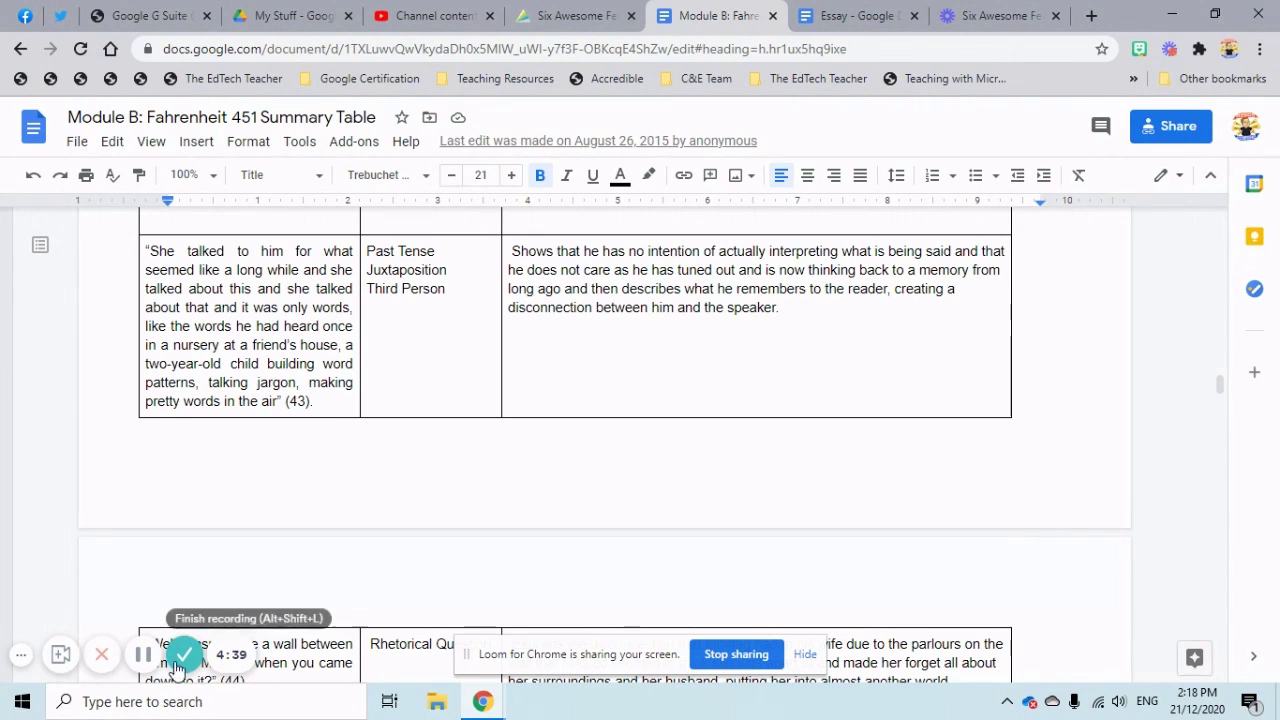
left_click(182, 658)
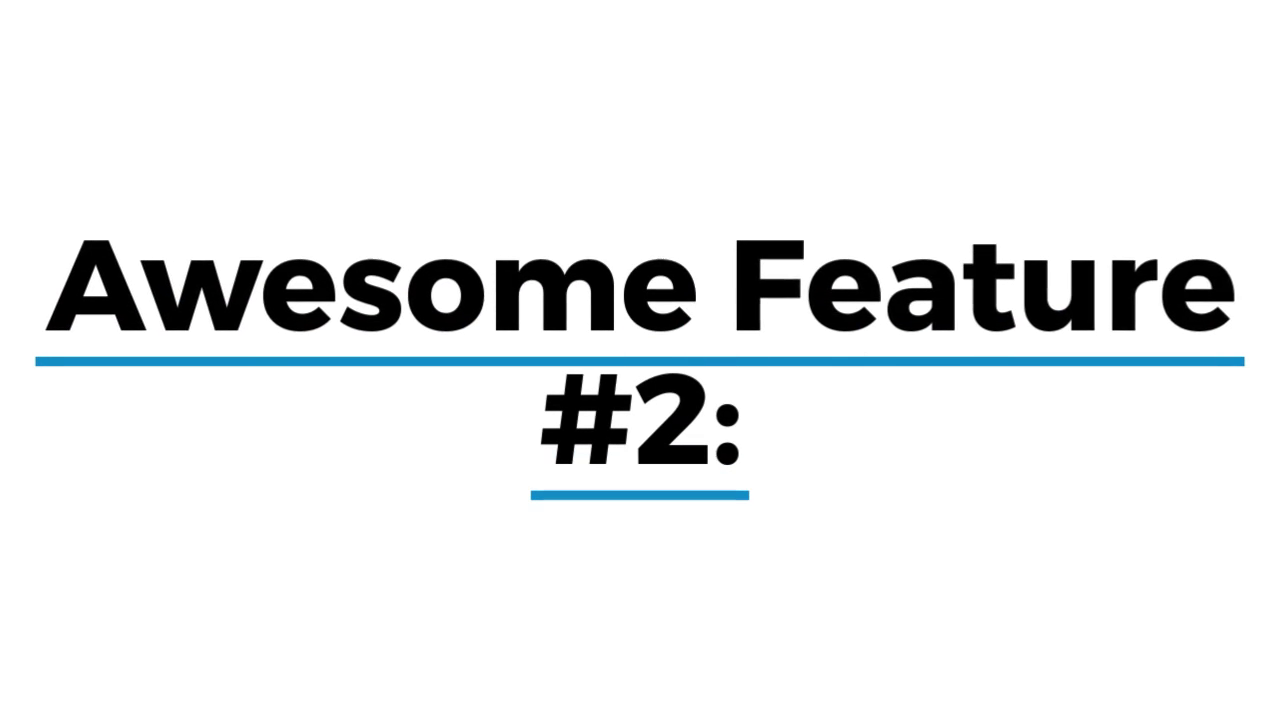
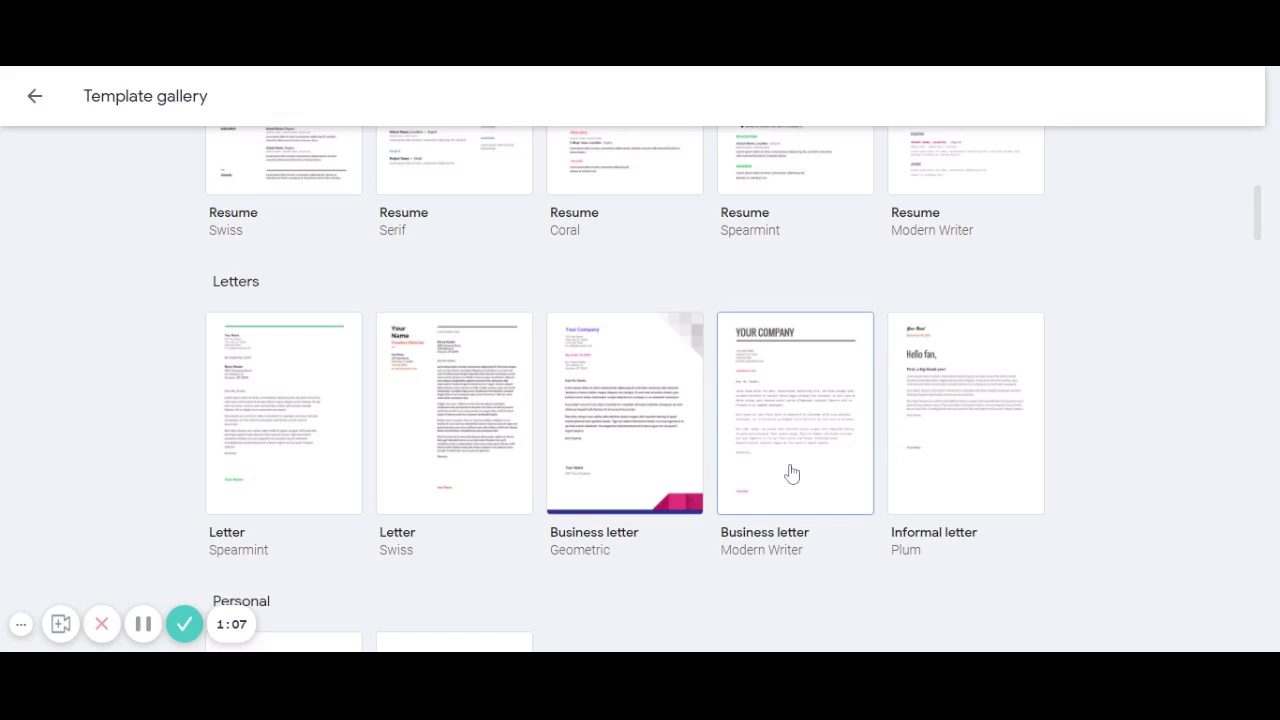
Scroll the template gallery past Personal, Work, Sales, Legal and HR to the Education templates.
scroll(796, 476, "down", 2)
scroll(797, 478, "down", 2)
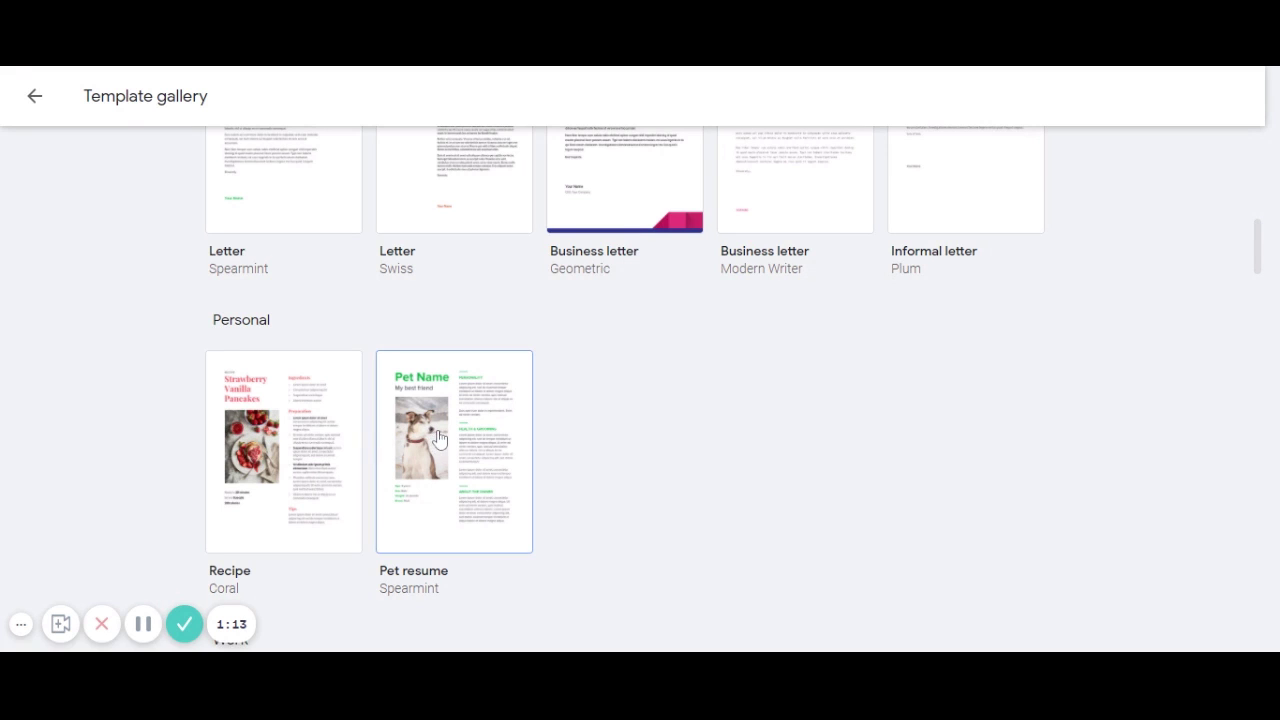
scroll(450, 445, "down", 5)
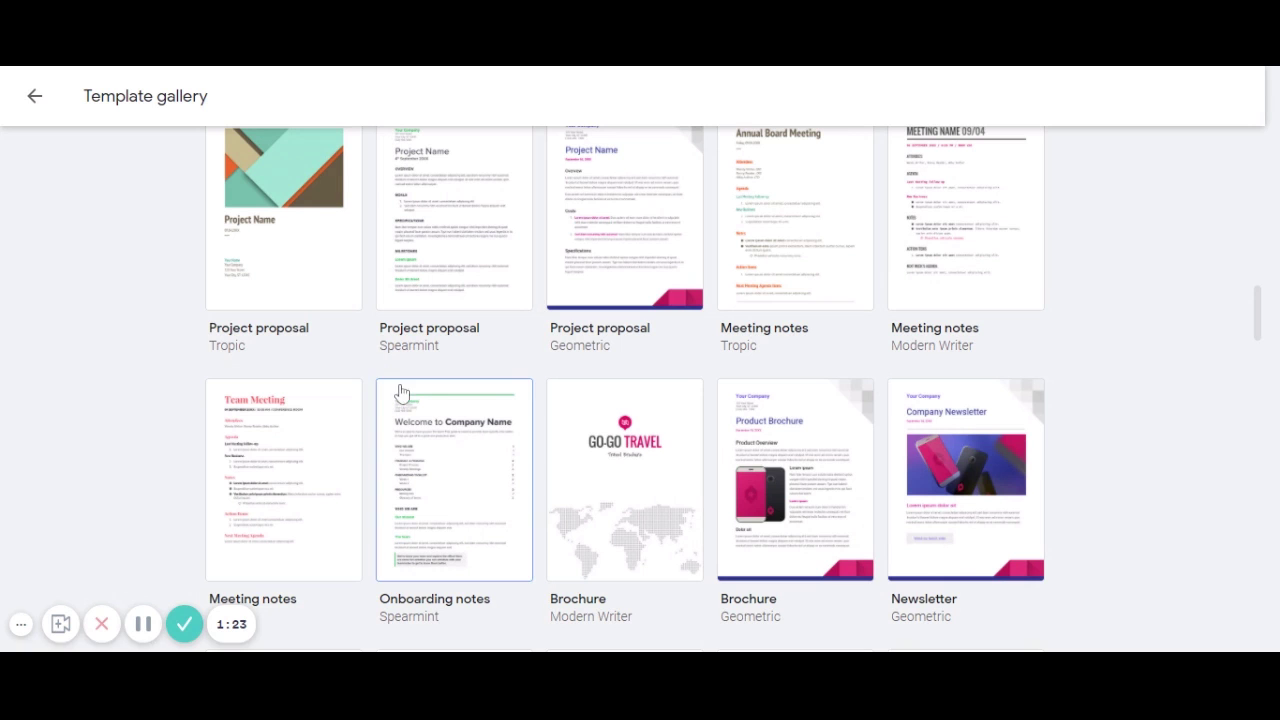
scroll(886, 540, "down", 4)
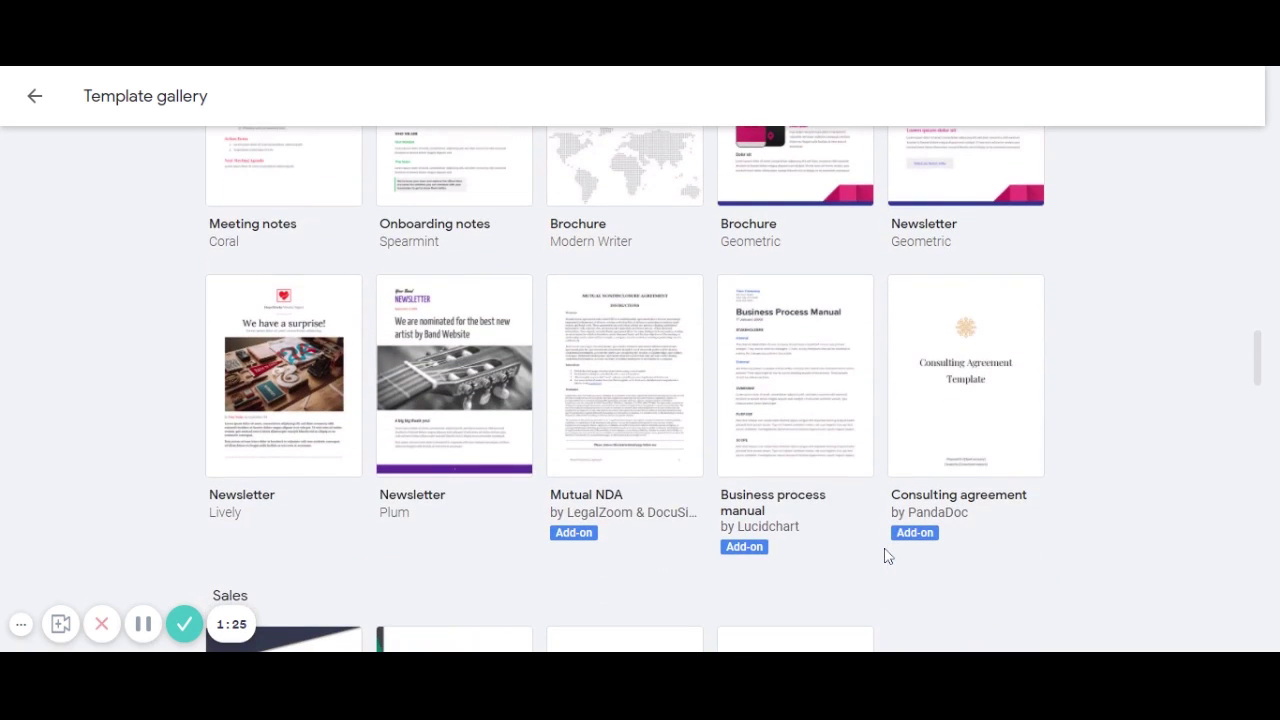
scroll(882, 560, "down", 2)
scroll(882, 564, "down", 1)
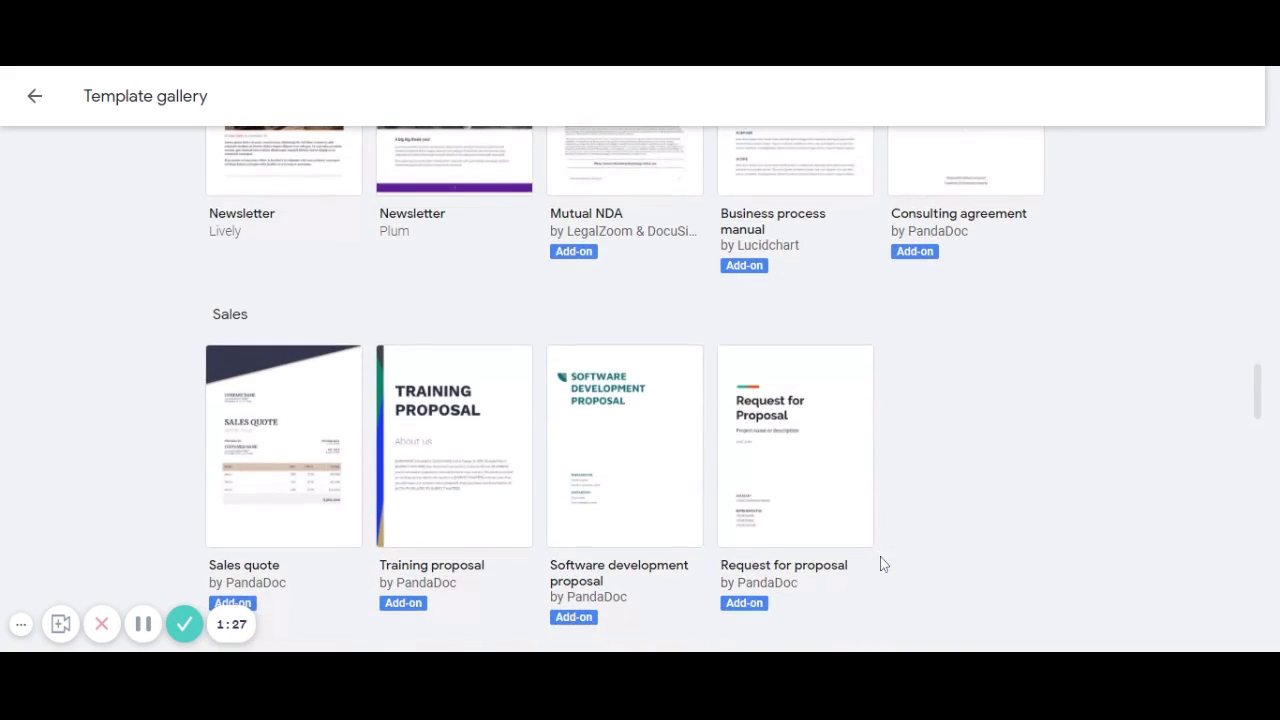
scroll(882, 564, "down", 1)
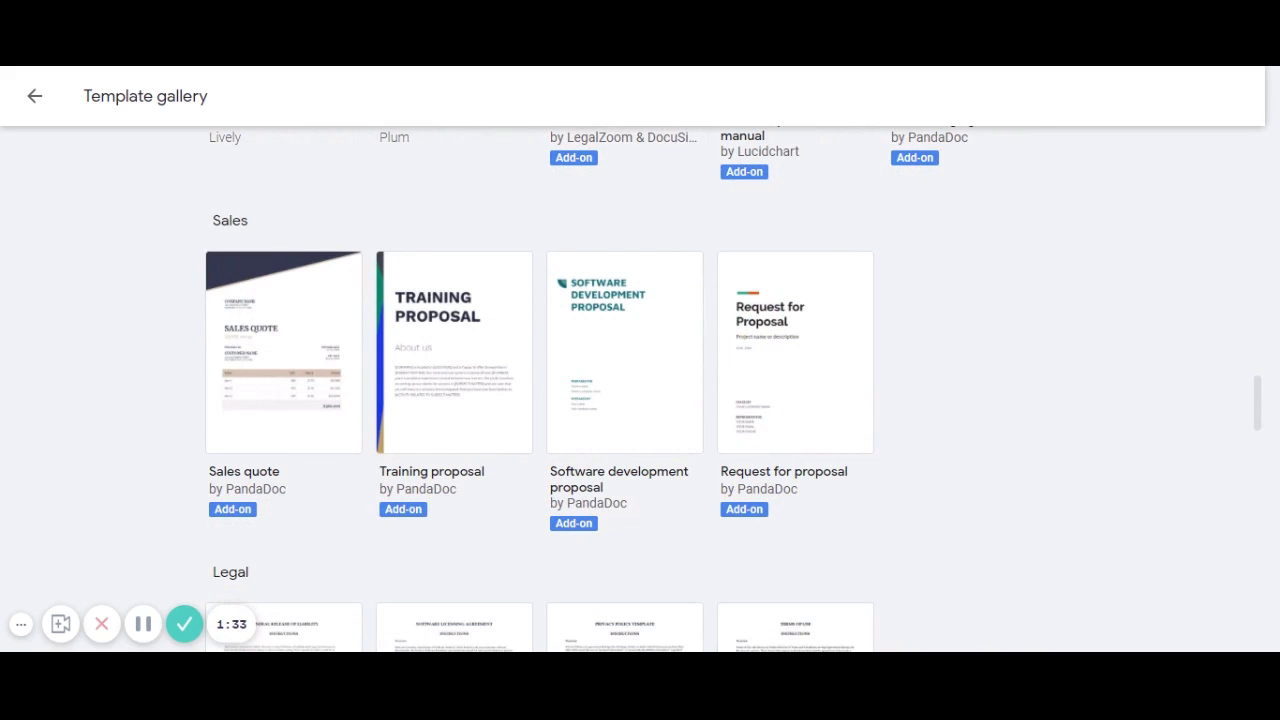
scroll(892, 568, "down", 3)
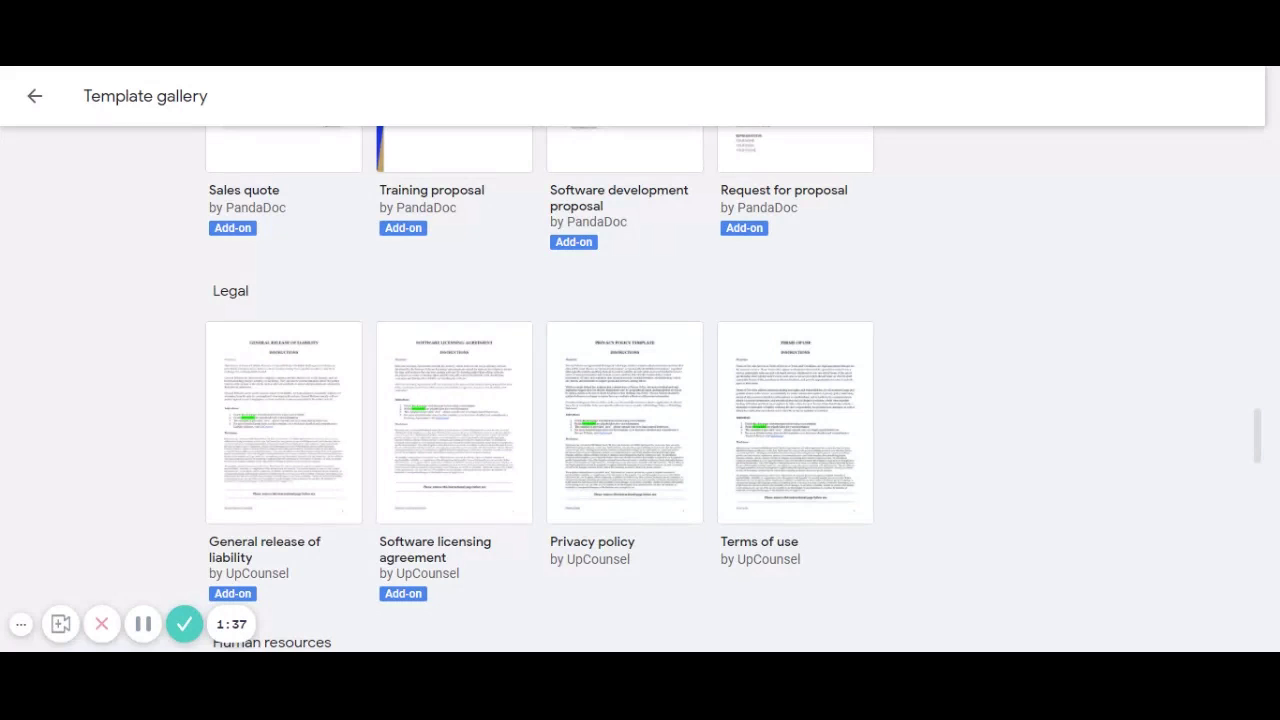
scroll(909, 561, "down", 2)
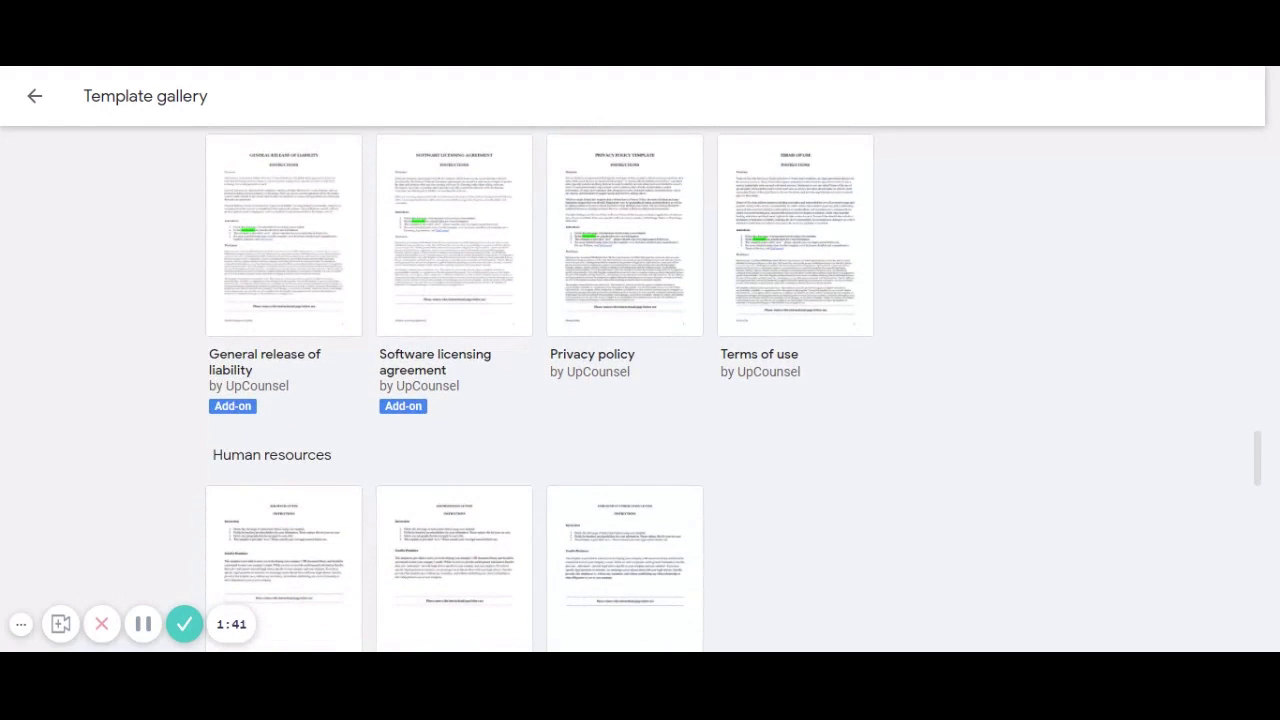
scroll(941, 516, "down", 4)
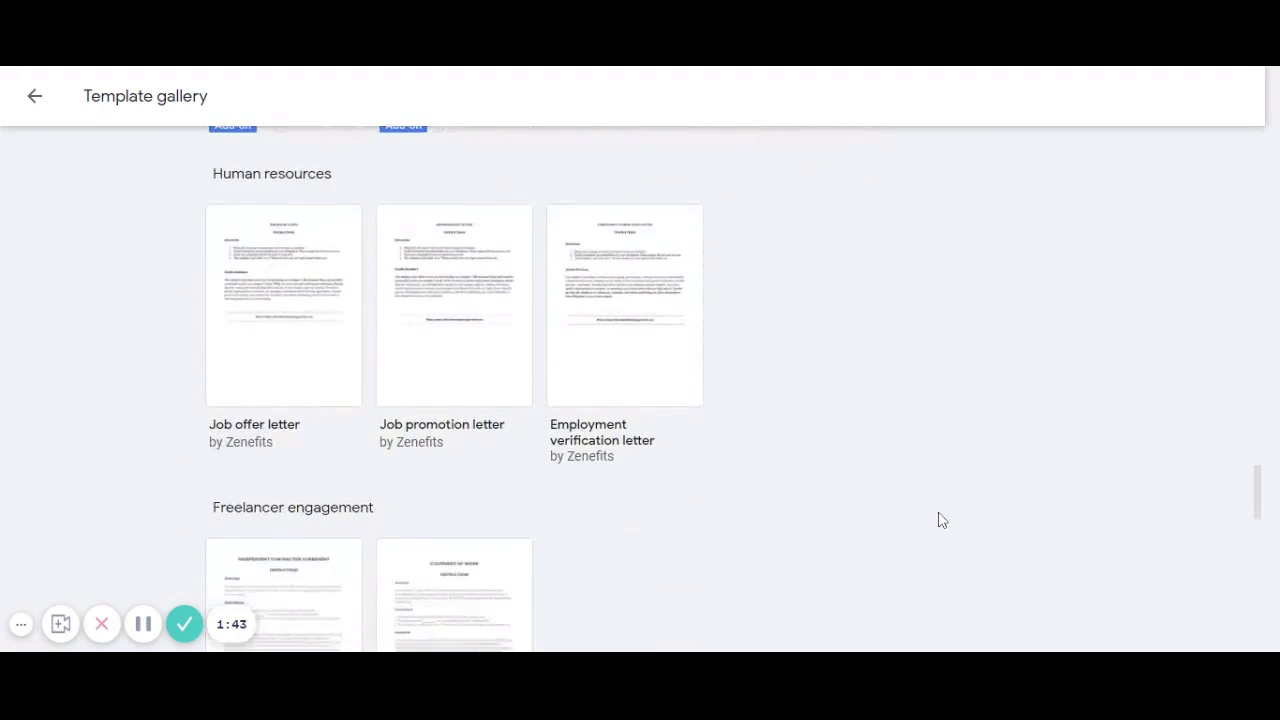
scroll(941, 518, "down", 5)
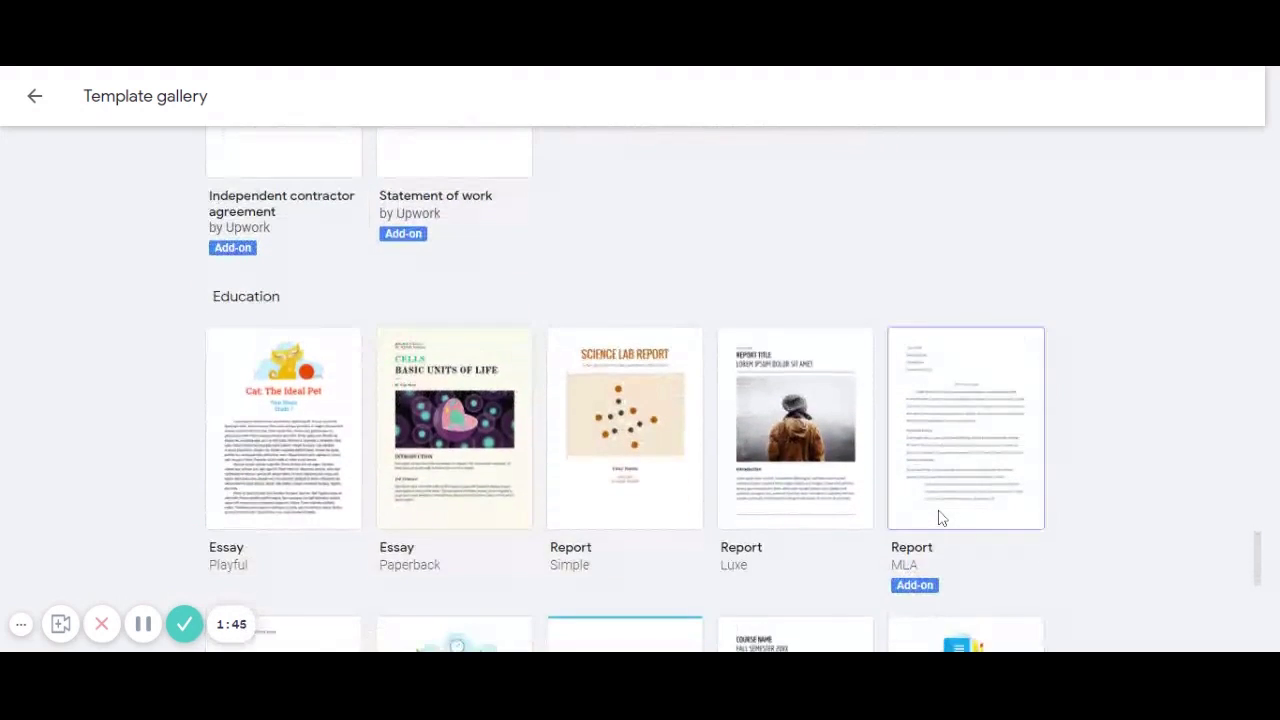
scroll(941, 518, "down", 2)
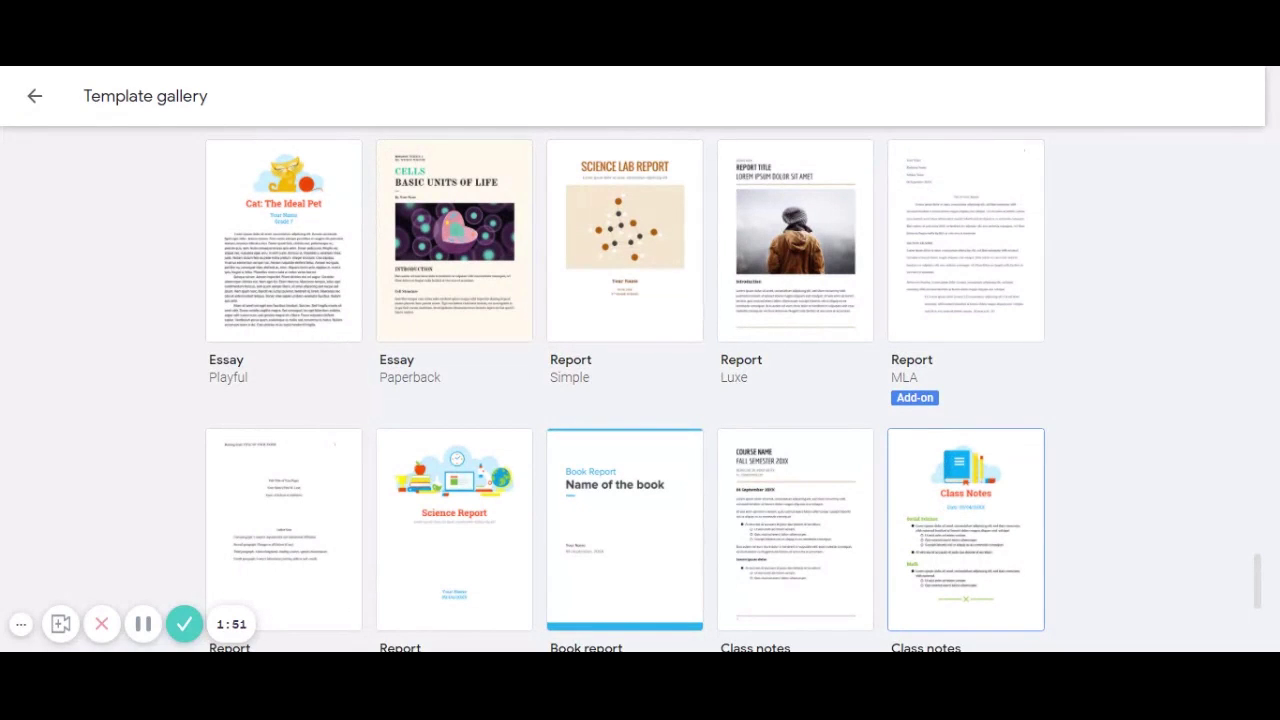
scroll(1076, 525, "down", 2)
scroll(1076, 525, "down", 2)
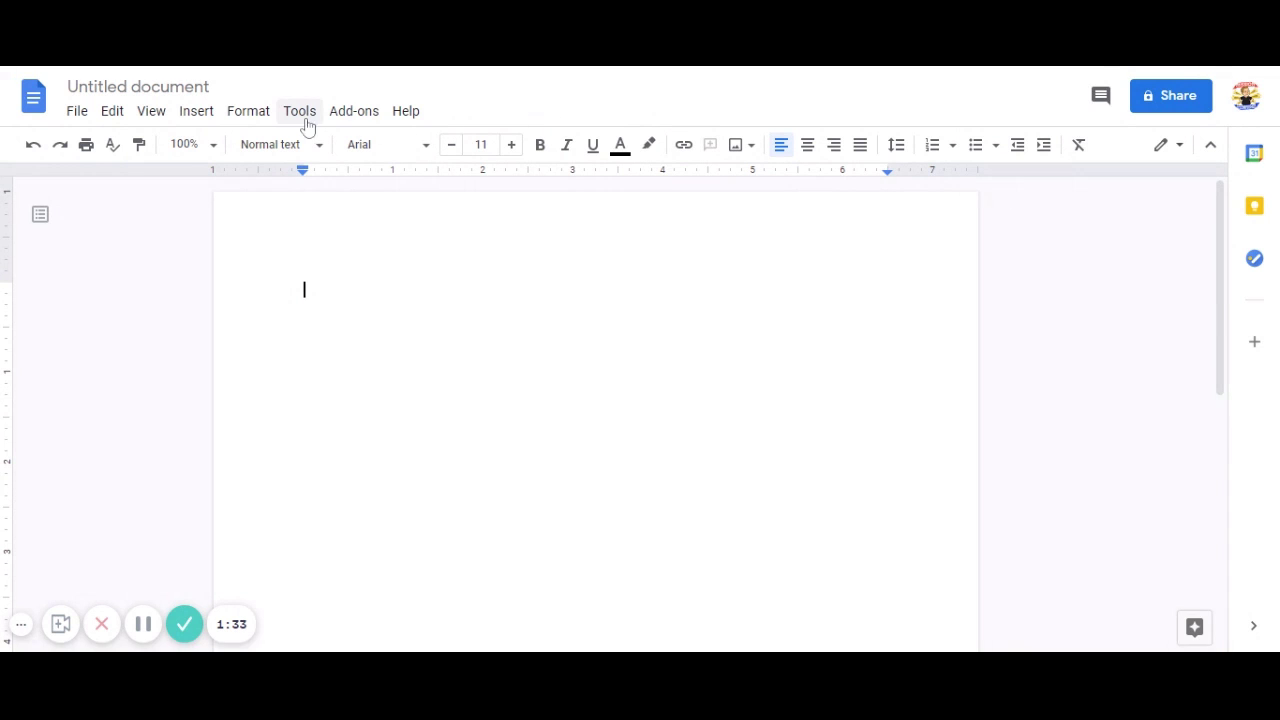
Turn on Voice typing from the Tools menu, with English (US) as the language.
left_click(305, 124)
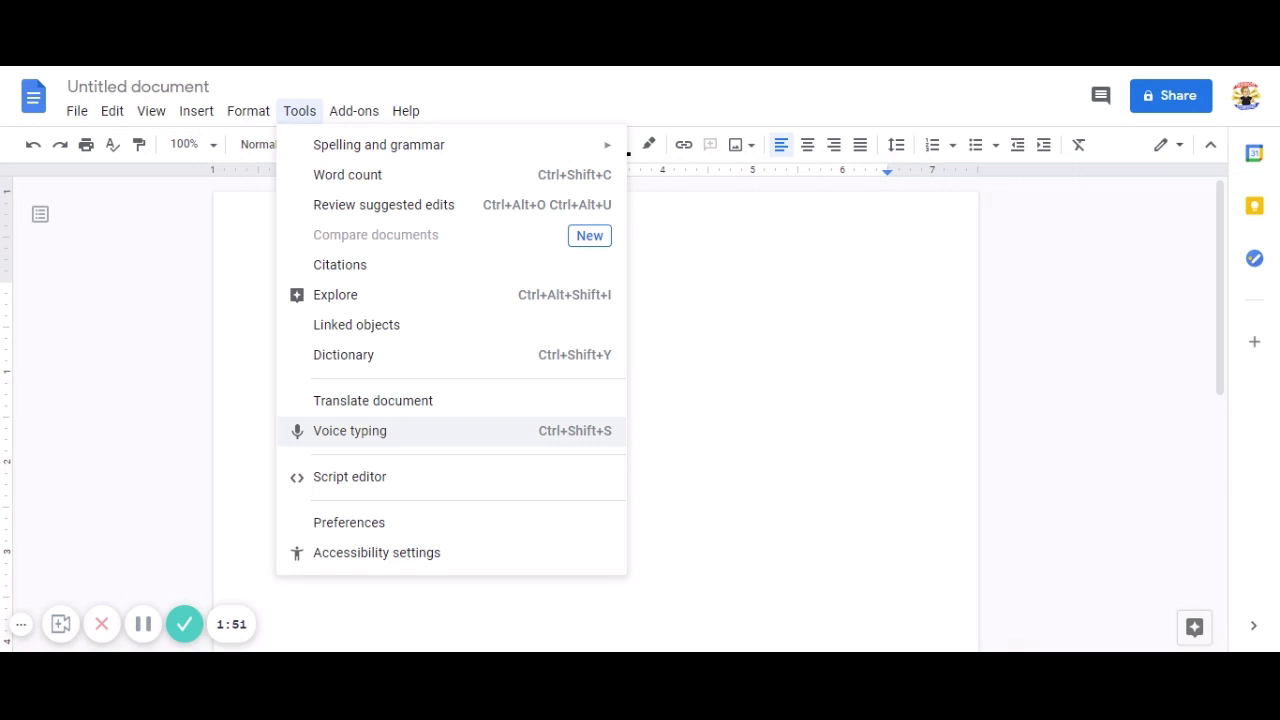
left_click(392, 435)
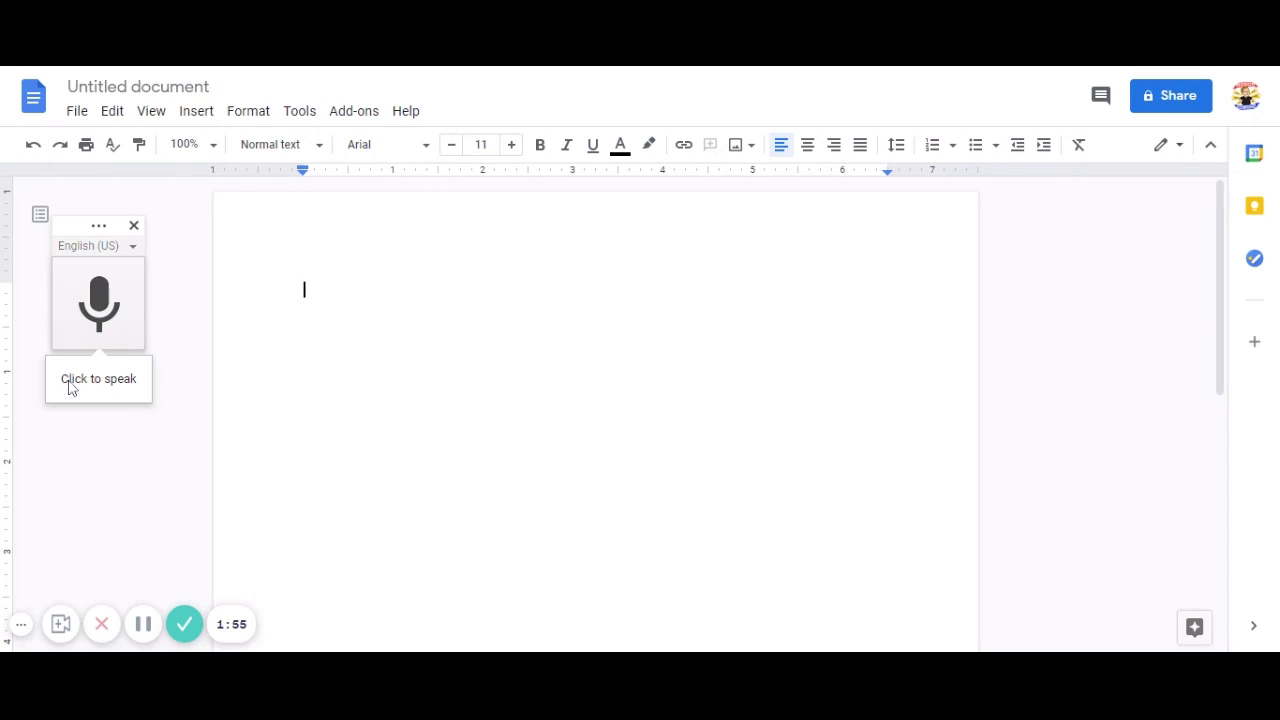
Pick English (Australia) from the voice typing language list in place of English (US).
left_click(134, 249)
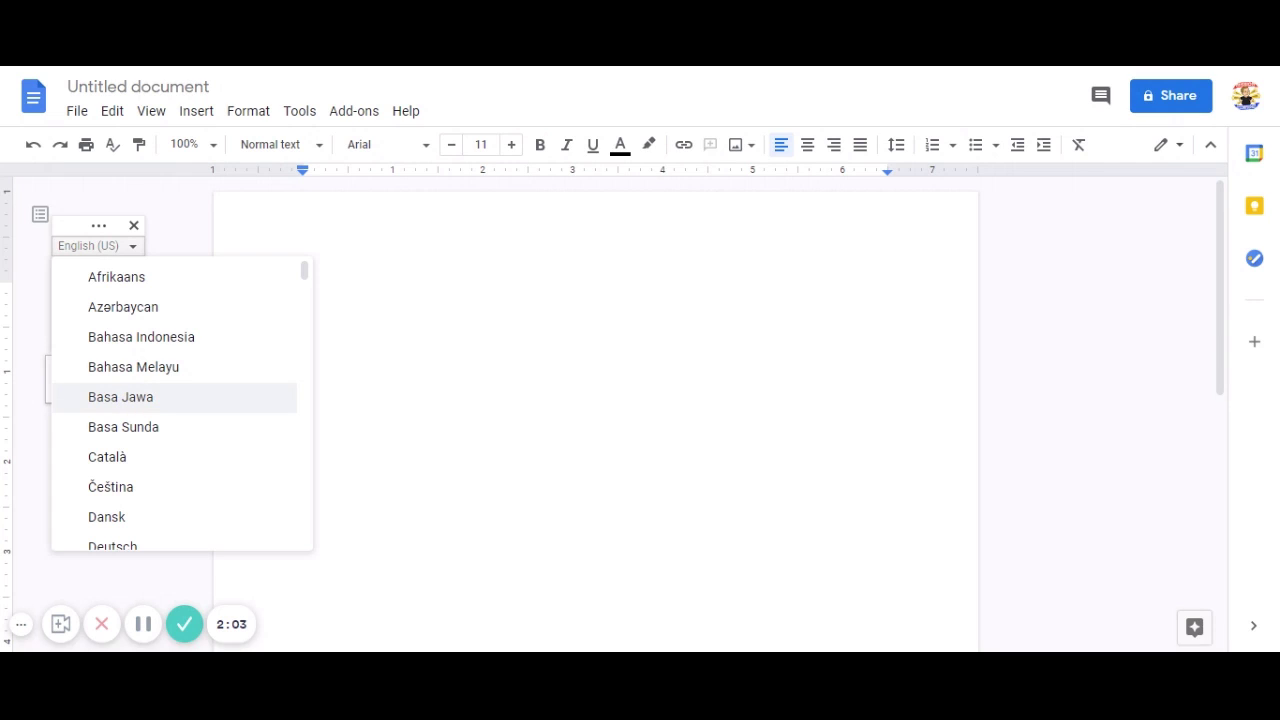
scroll(125, 404, "down", 3)
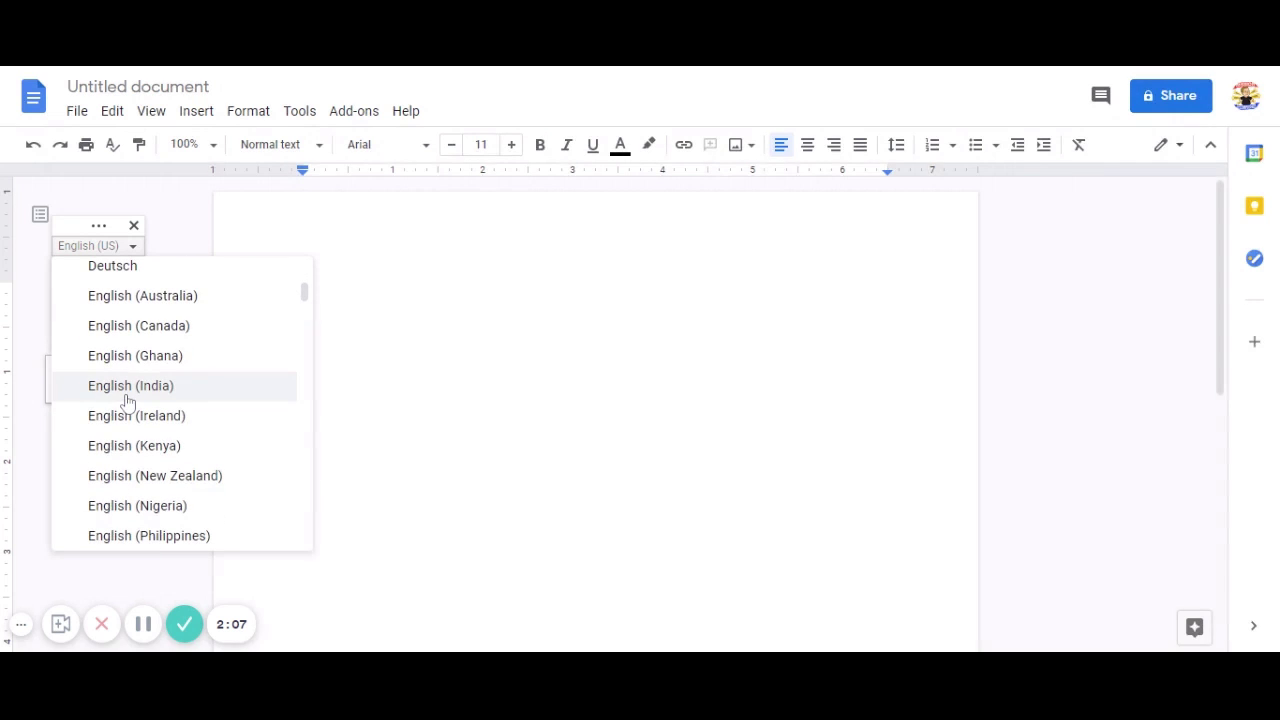
left_click(157, 296)
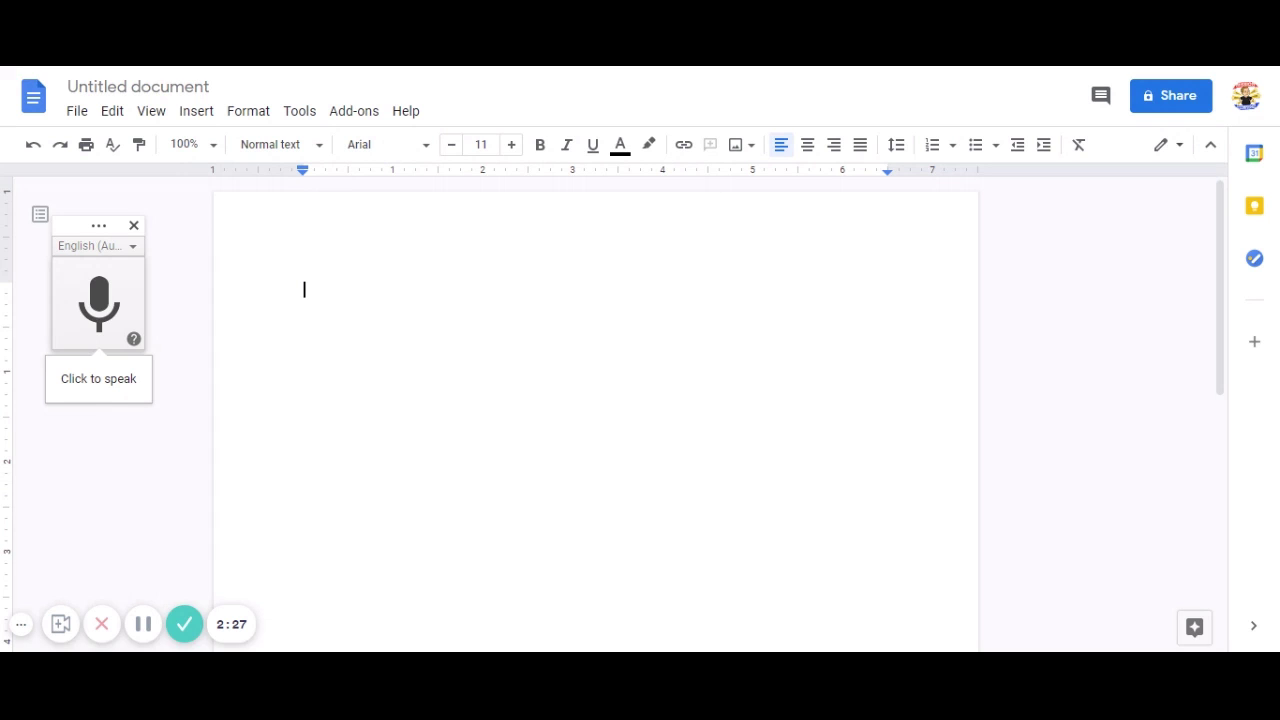
Dictate a welcome paragraph describing the Google Docs voice typing feature, then stop the microphone.
left_click(98, 296)
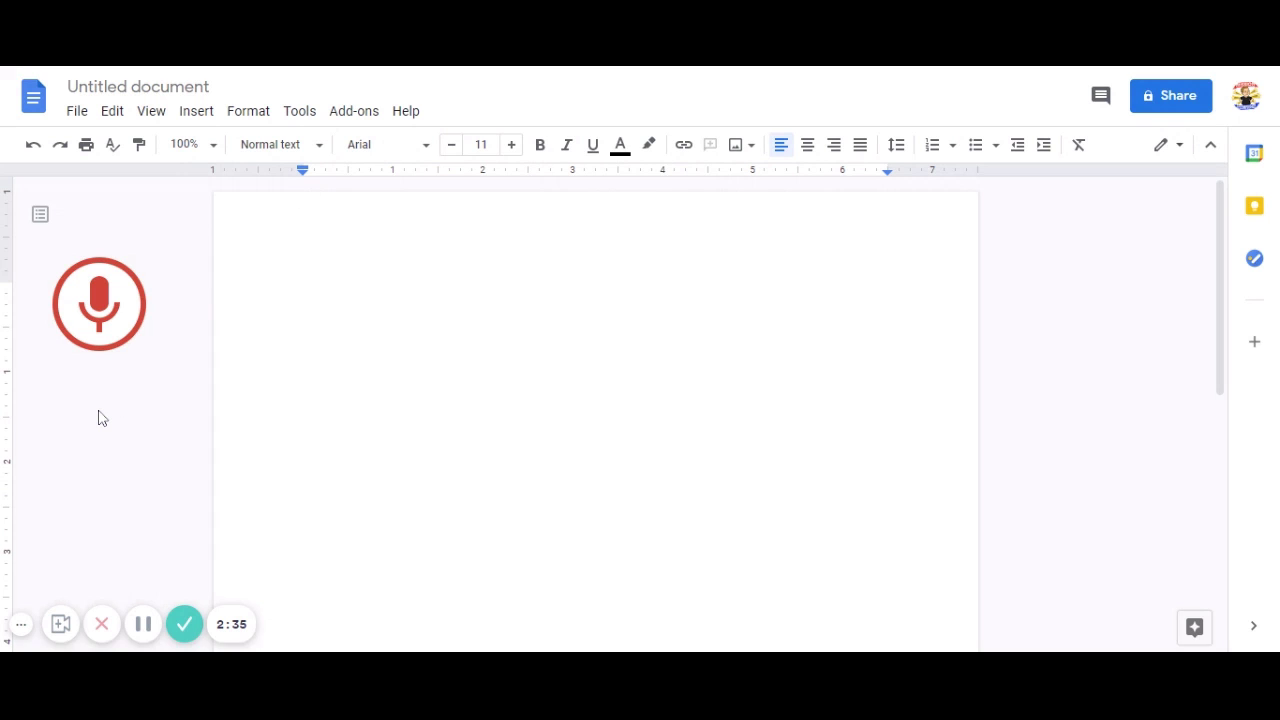
key("ctrl+shift+s")
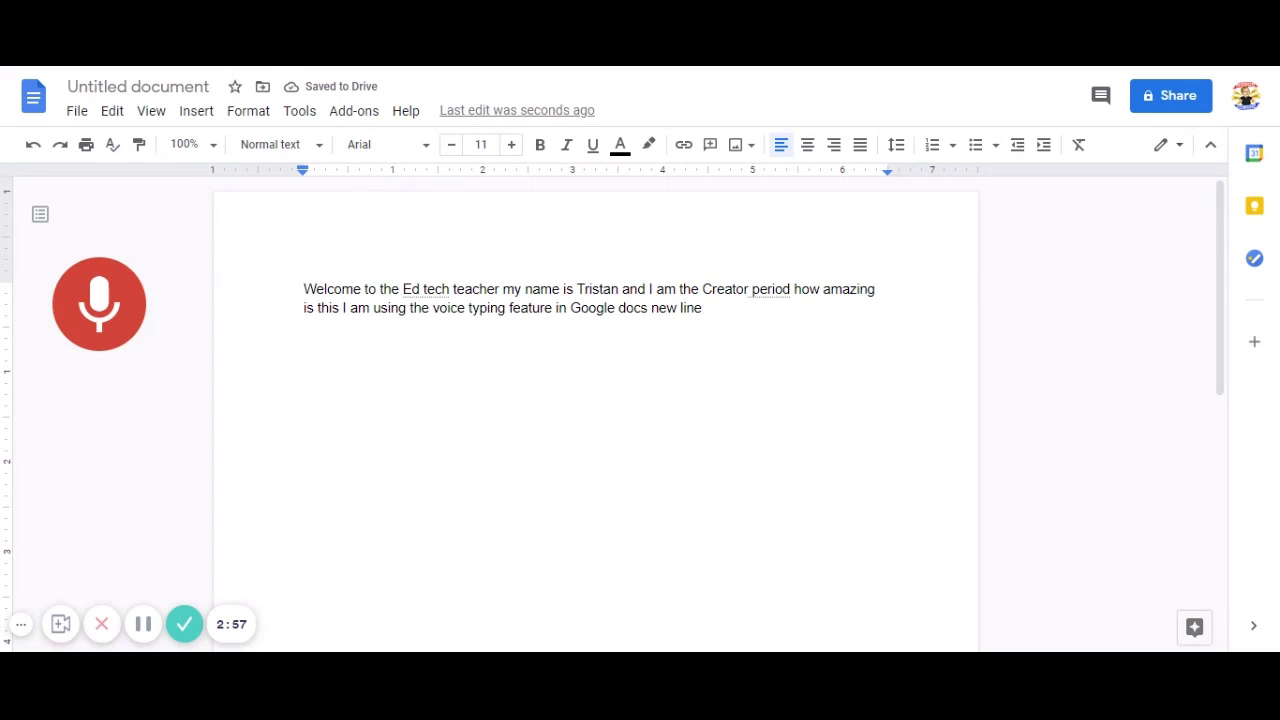
left_click(127, 298)
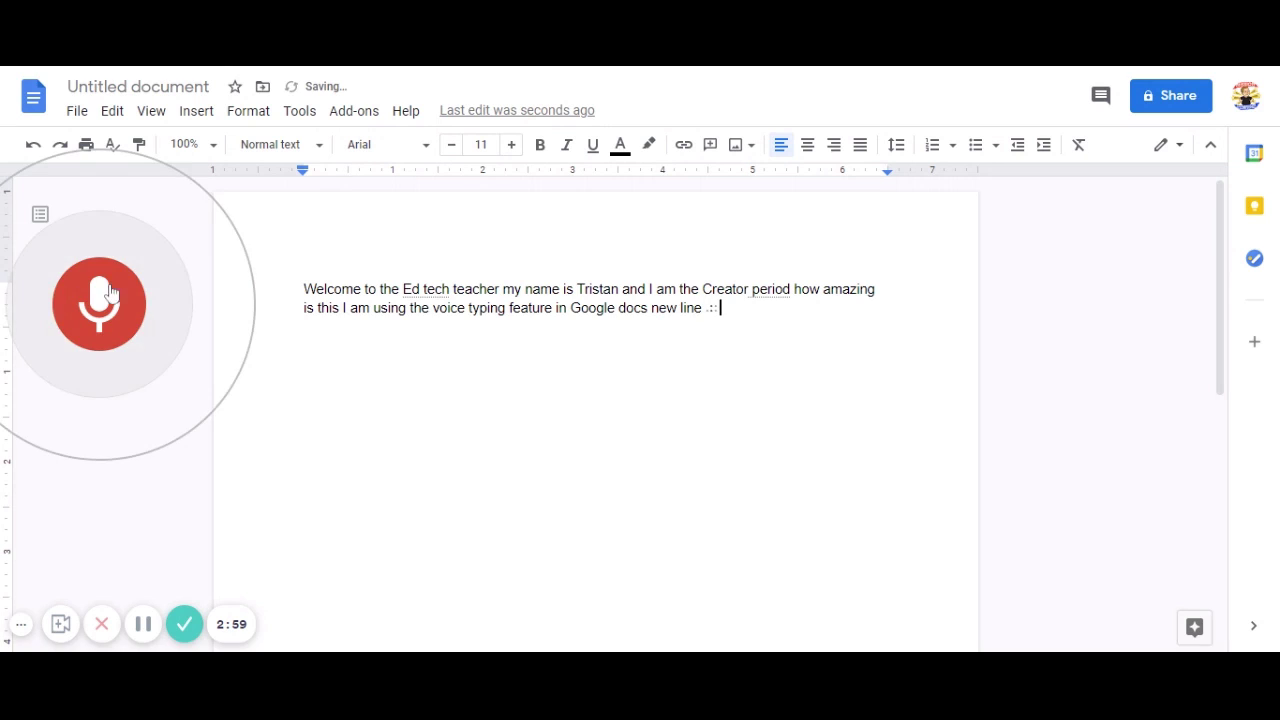
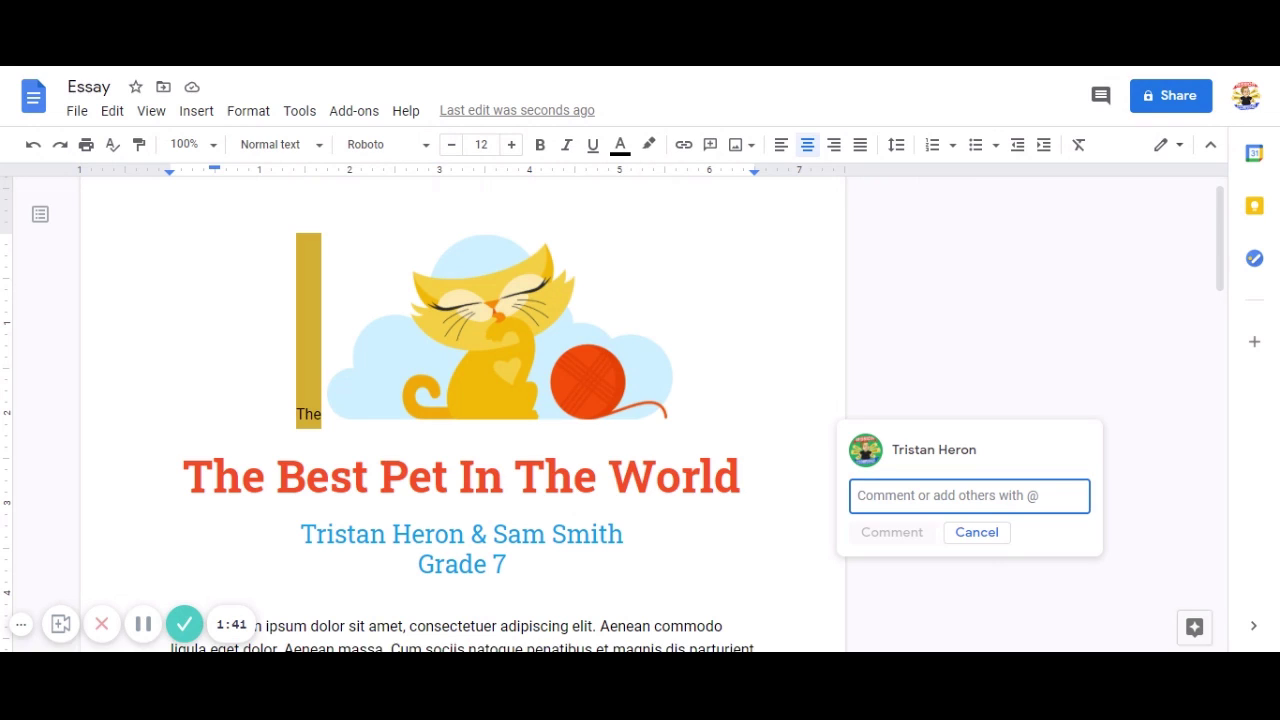
Post a comment assigned to the @-mentioned collaborator saying 'Please remove this random word.'.
type("@")
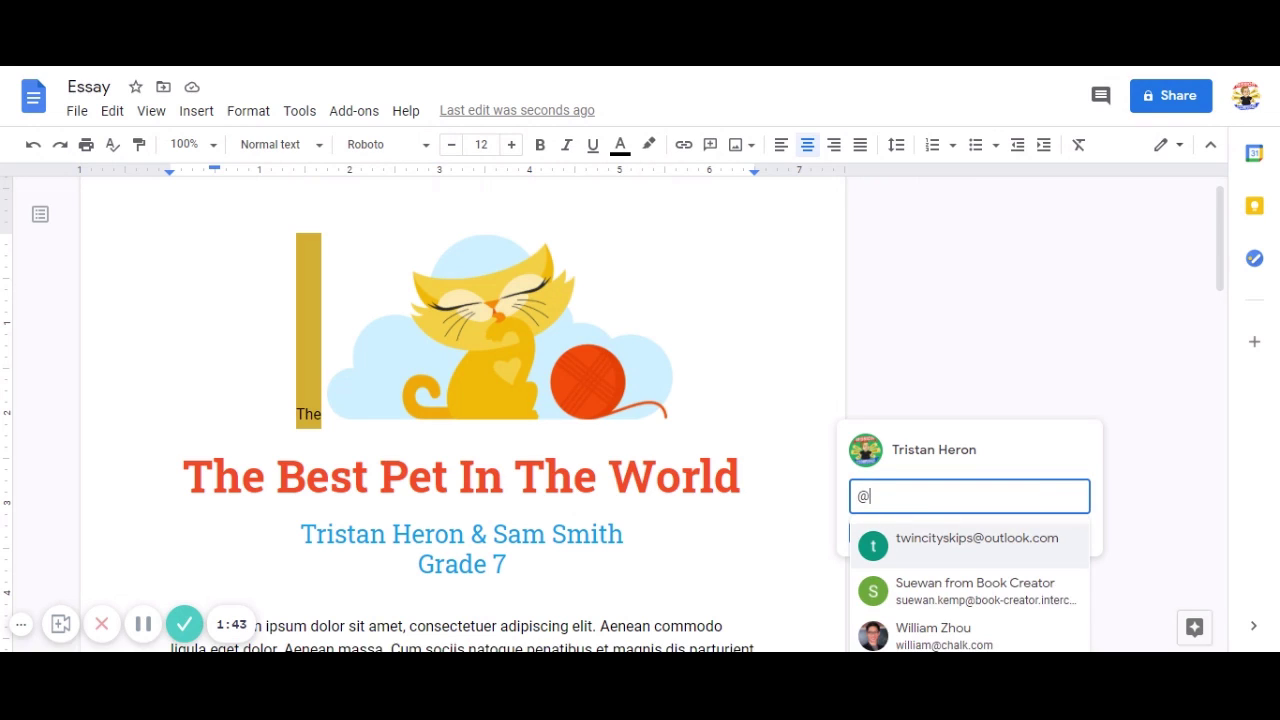
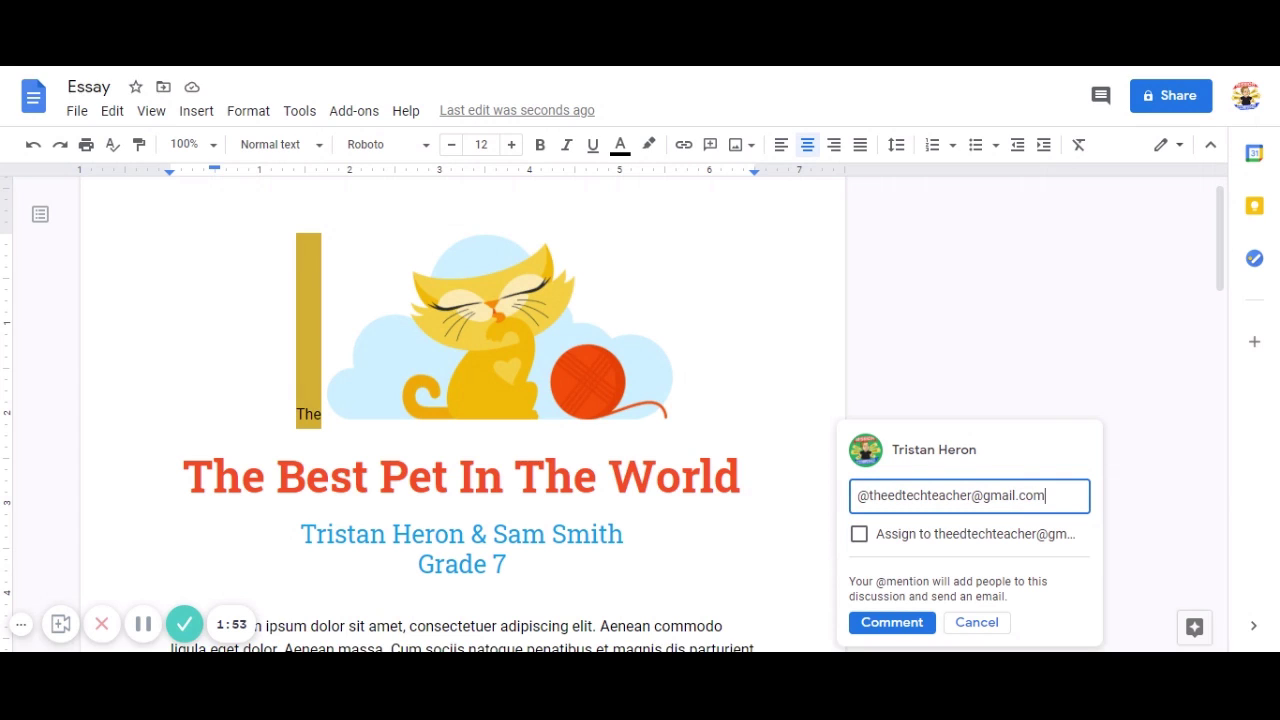
left_click(858, 536)
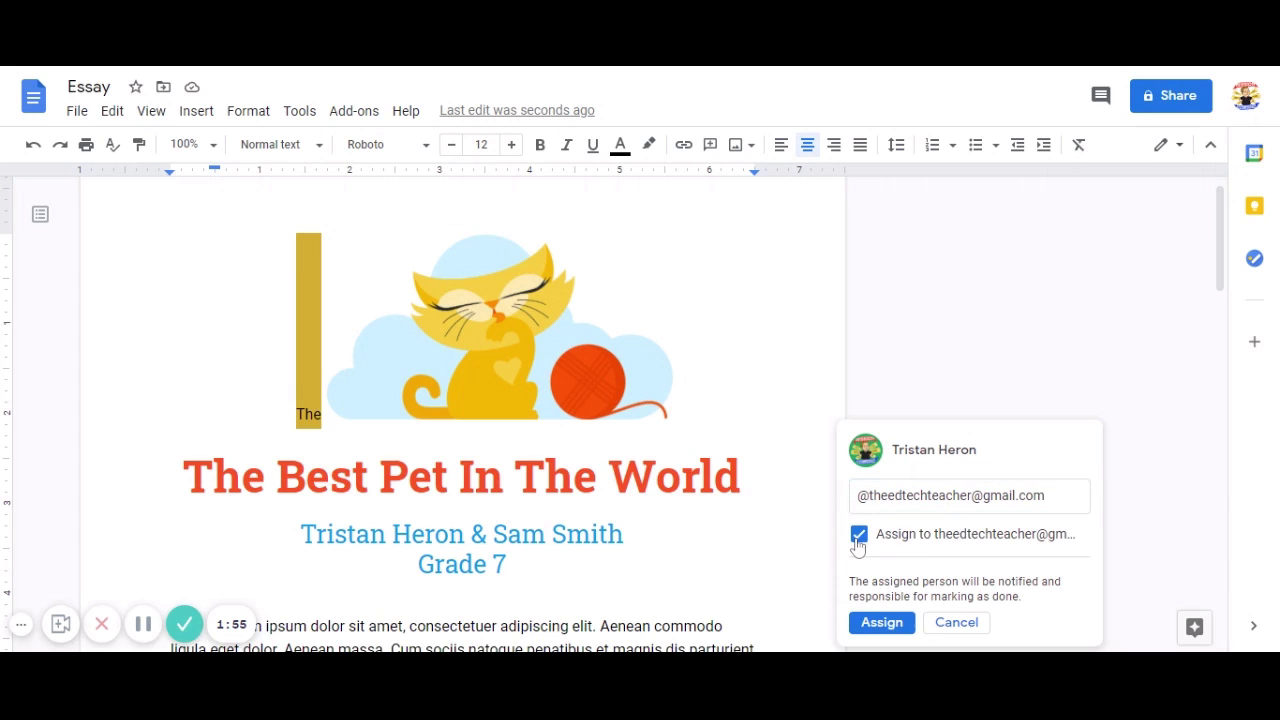
left_click(1047, 496)
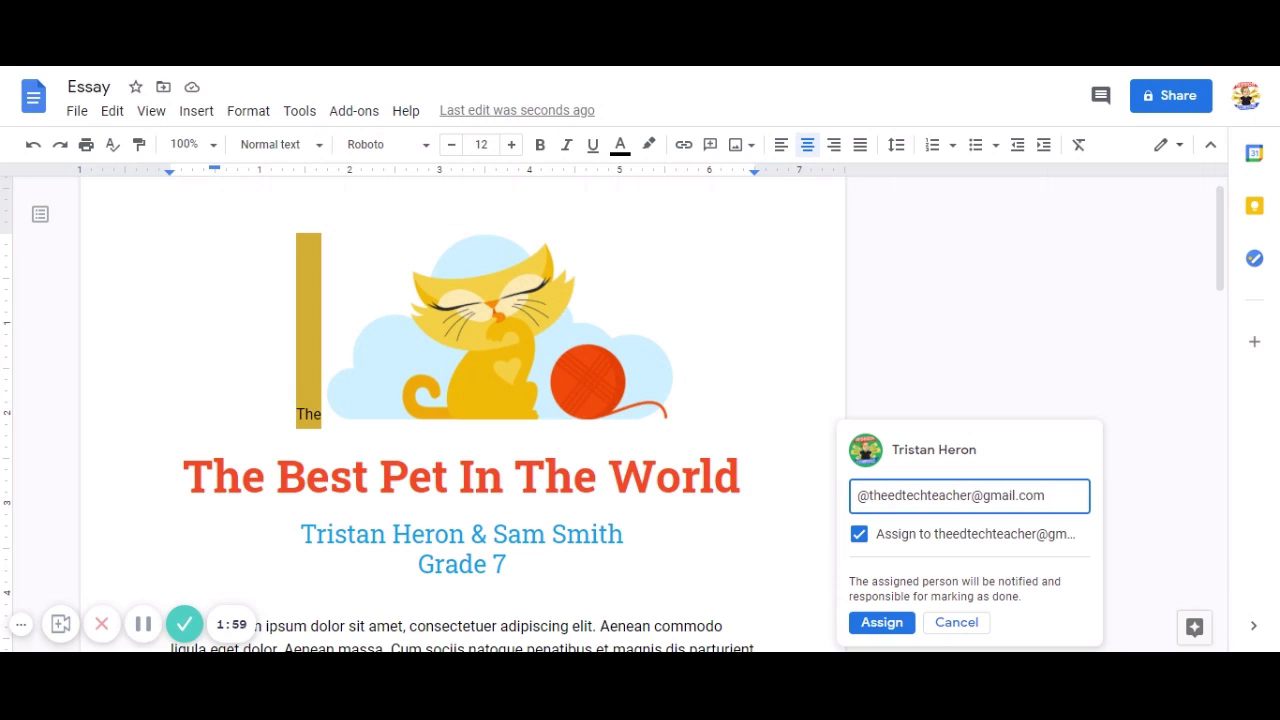
type("Please remo")
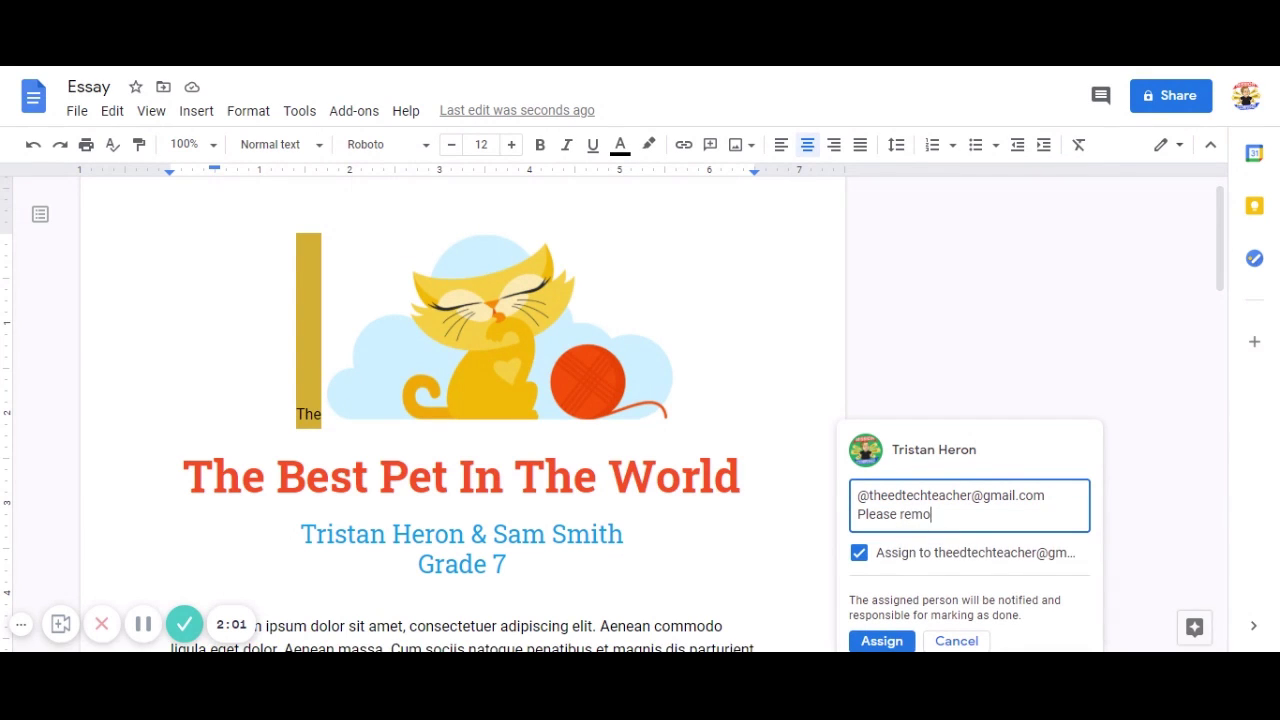
type("ve this random word.")
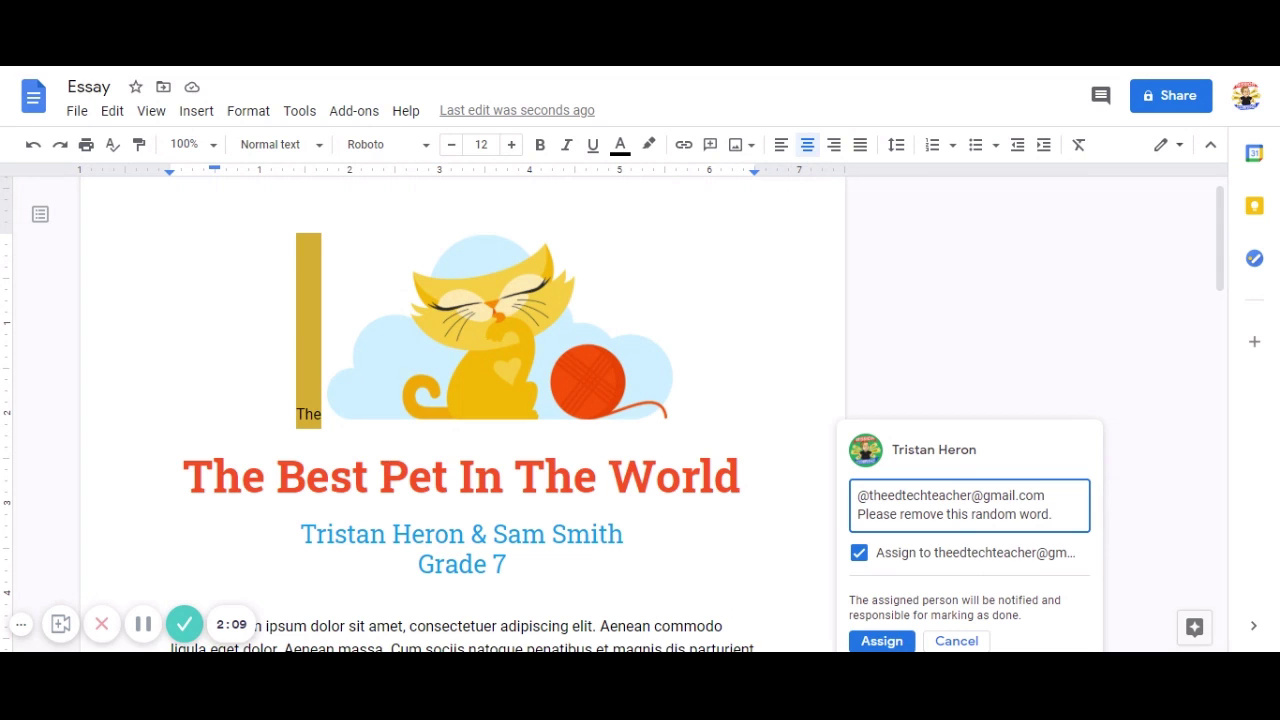
scroll(910, 549, "down", 2)
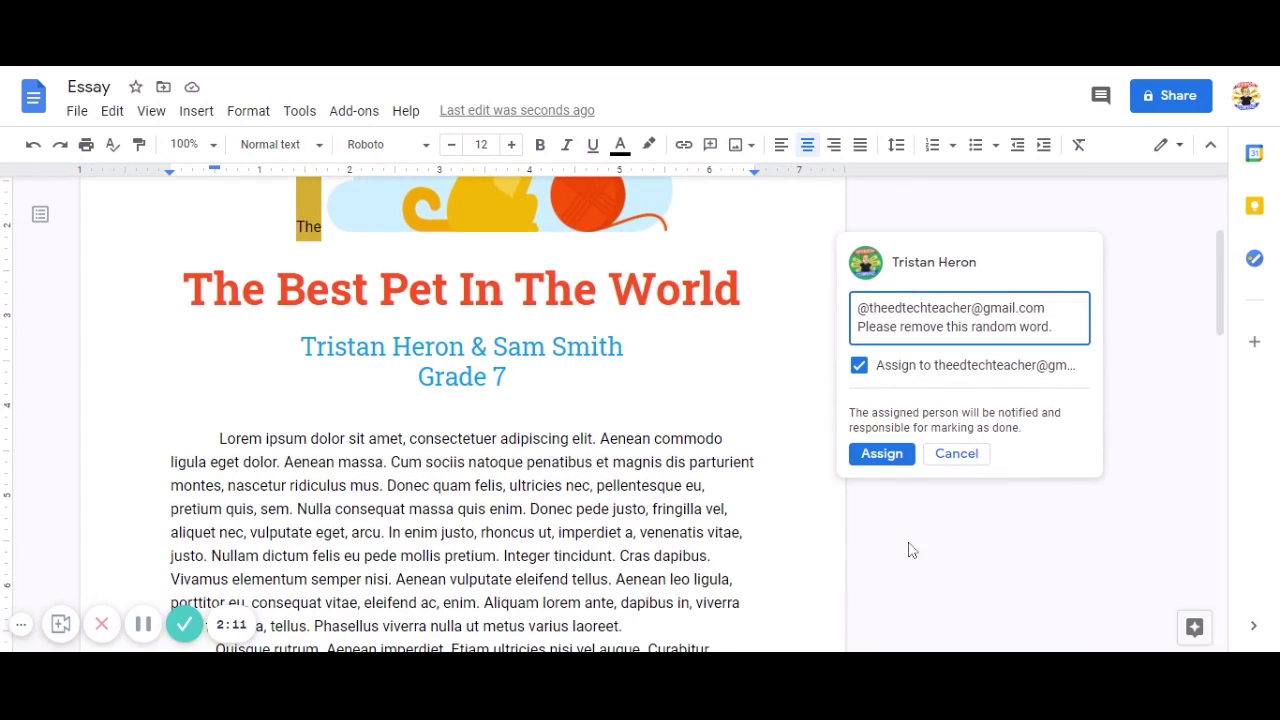
left_click(880, 455)
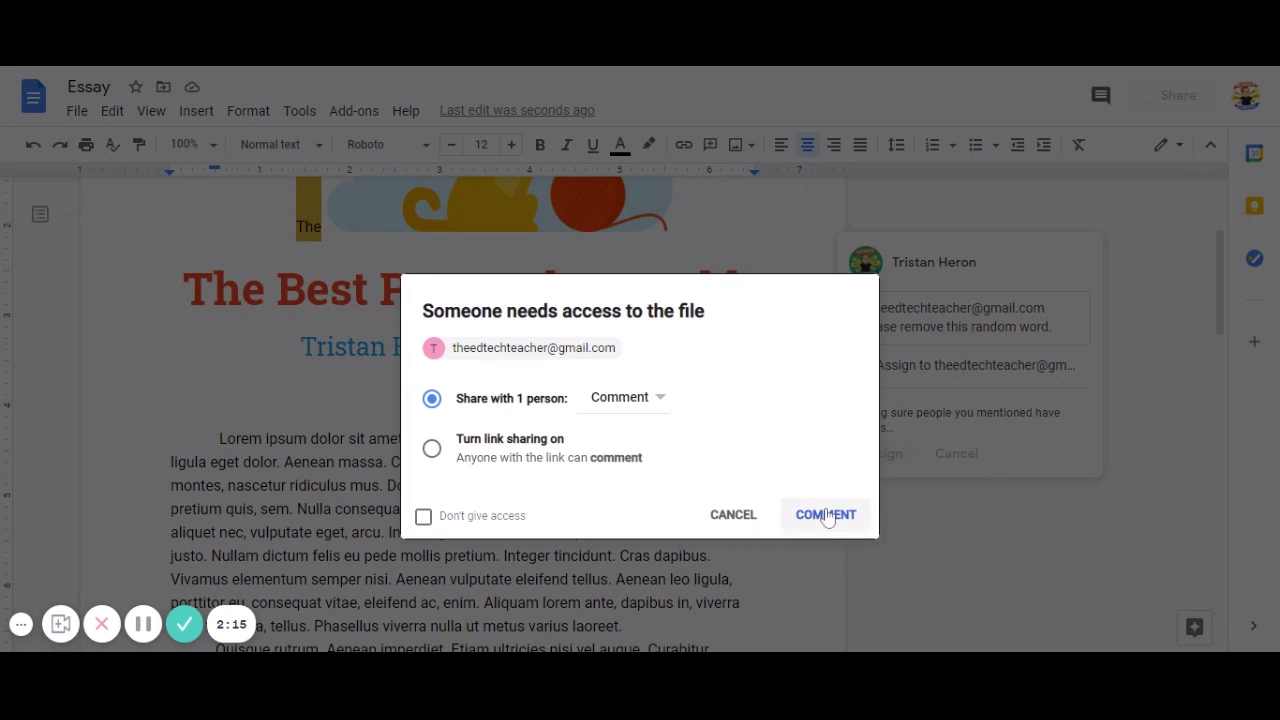
Grant the collaborator Comment access, then resolve the assigned comment.
left_click(827, 515)
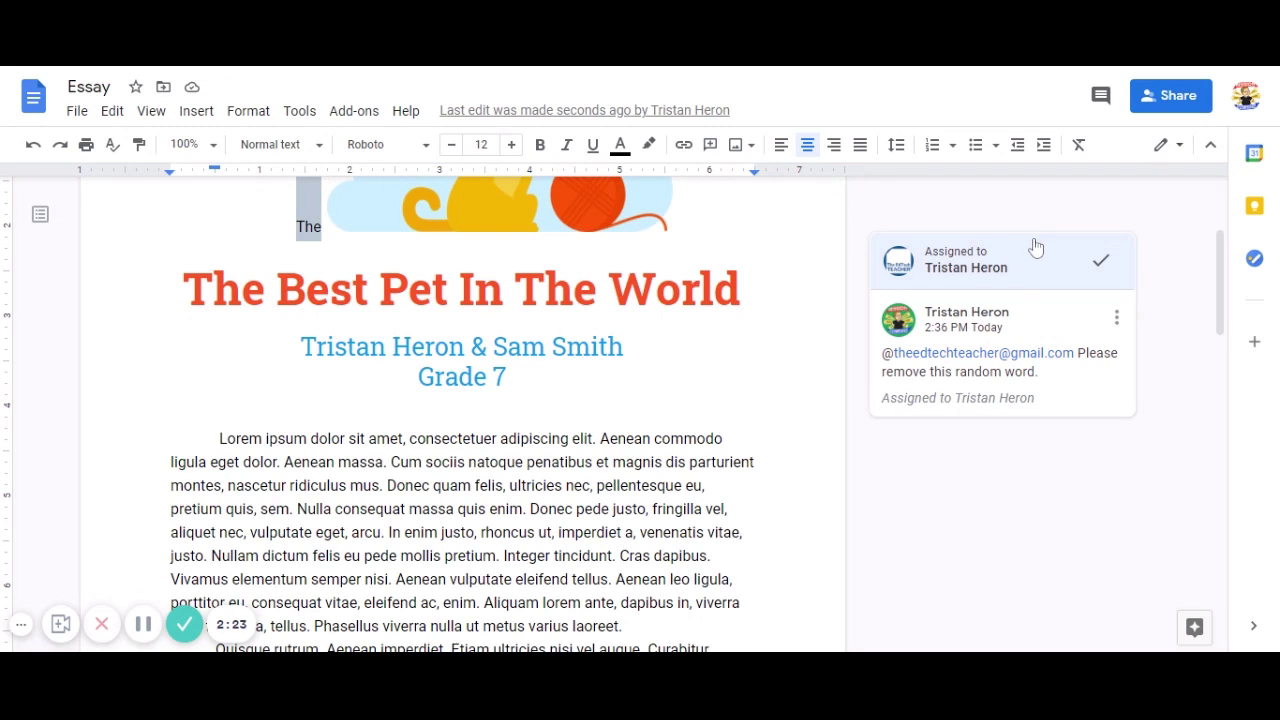
left_click(1101, 262)
scroll(1036, 432, "up", 2)
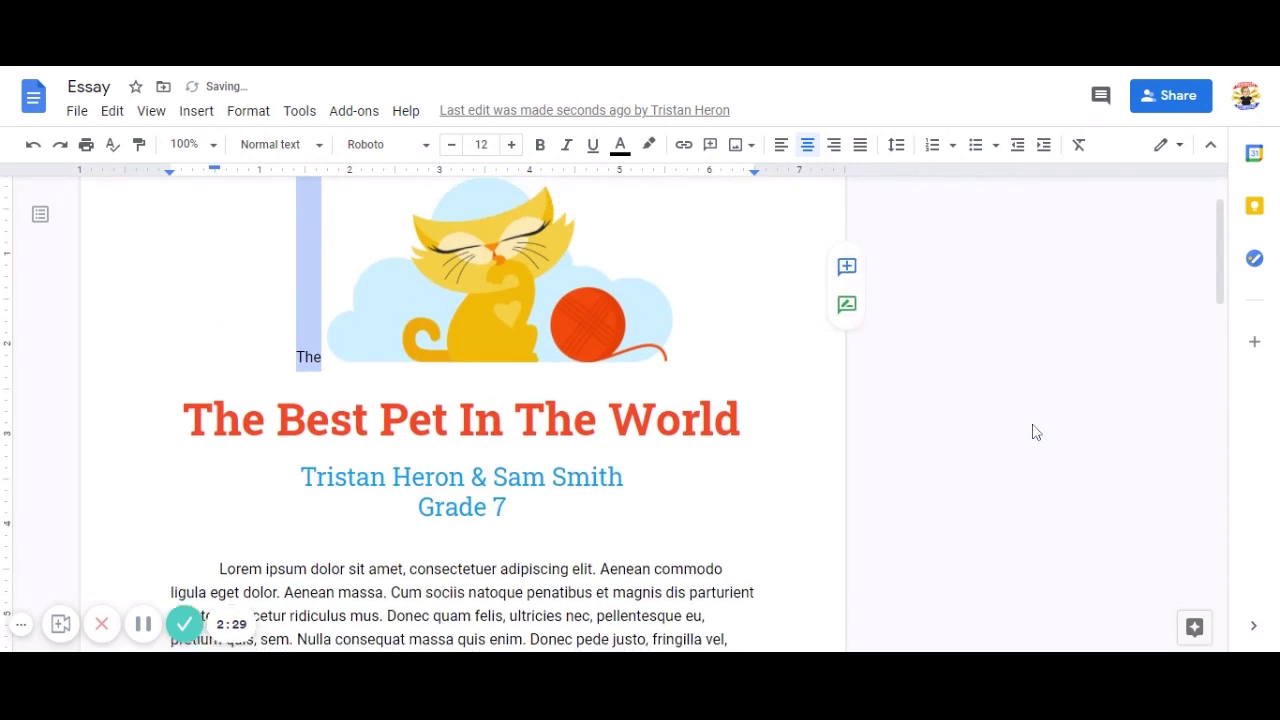
scroll(1036, 432, "up", 1)
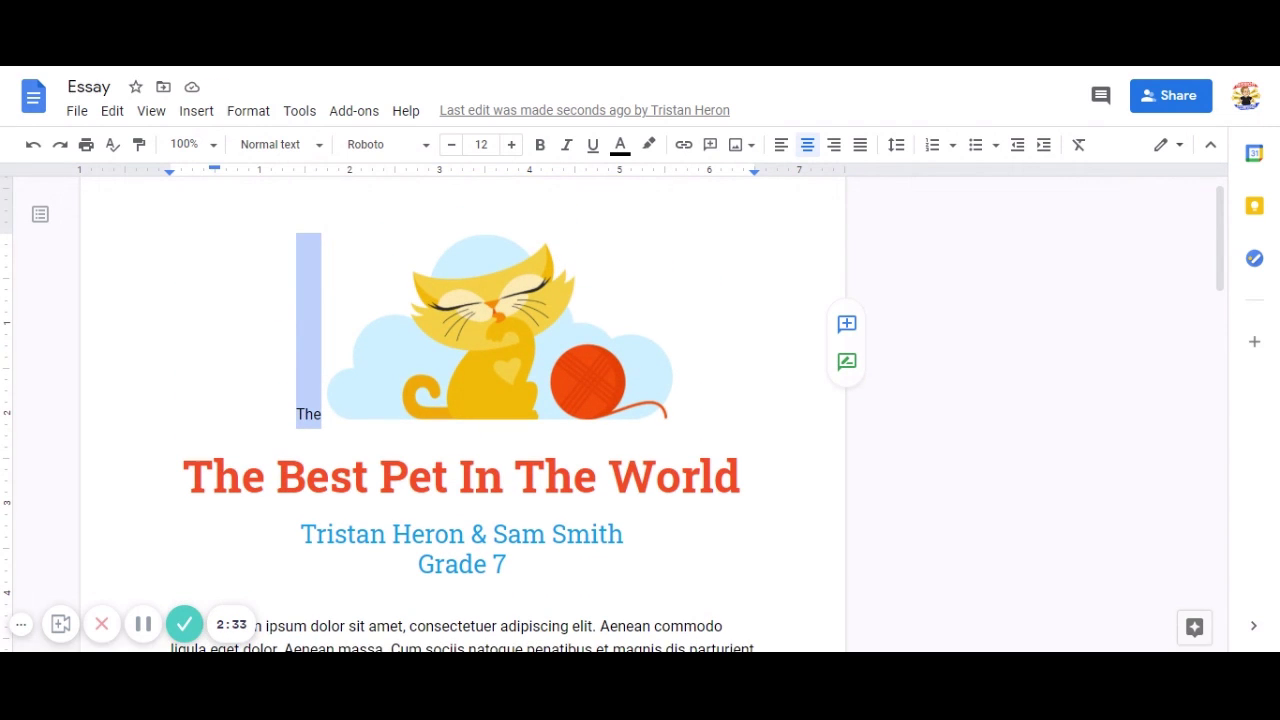
Switch from Editing to Suggesting mode and scroll through the essay.
left_click(848, 366)
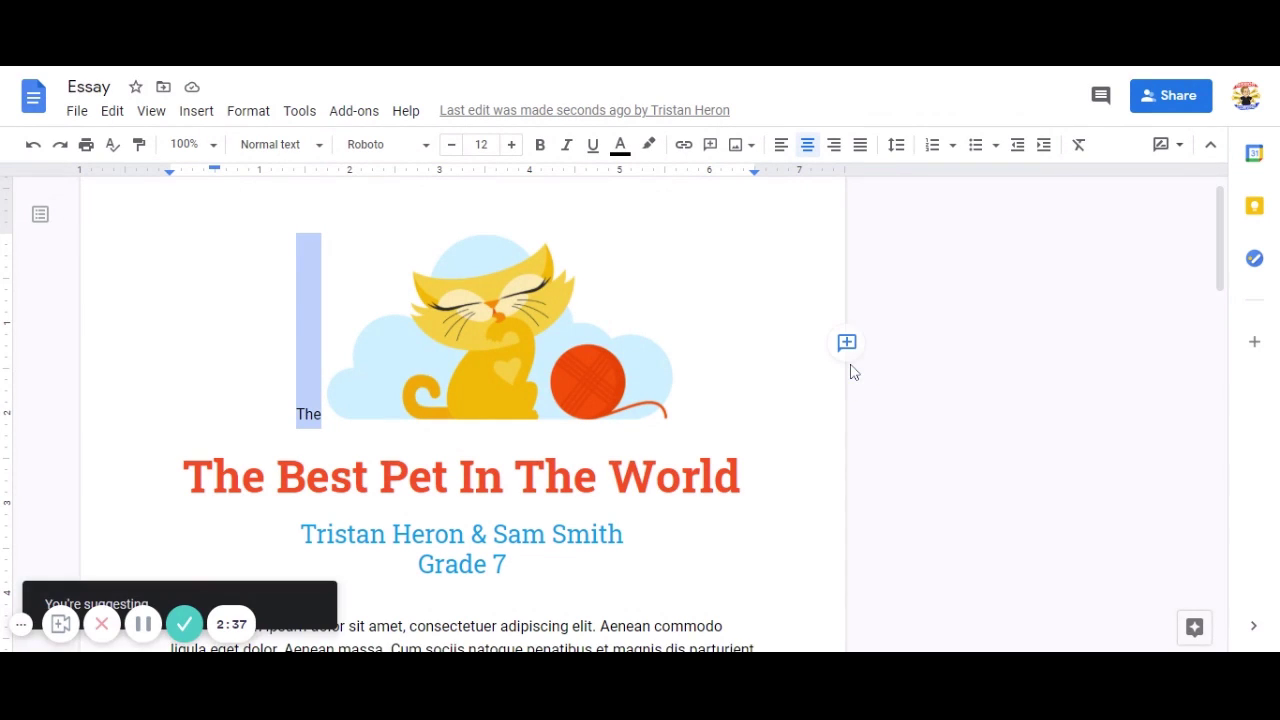
scroll(462, 400, "down", 2)
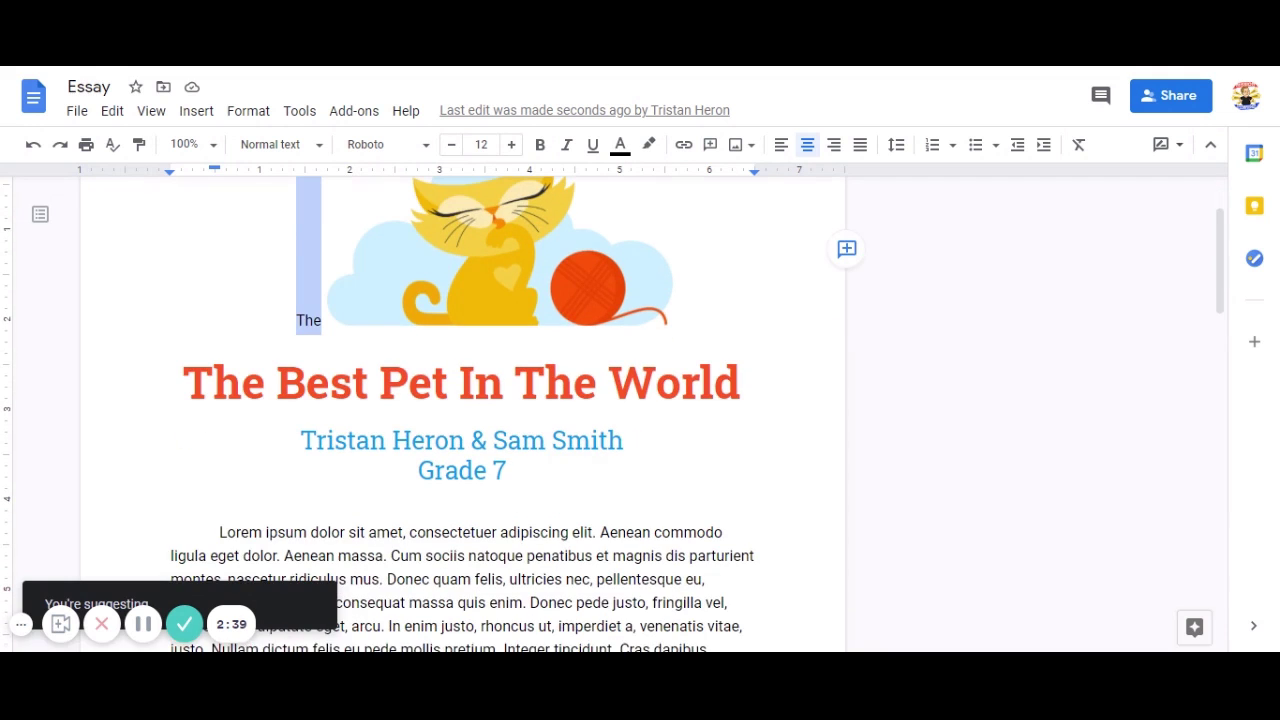
scroll(240, 603, "down", 4)
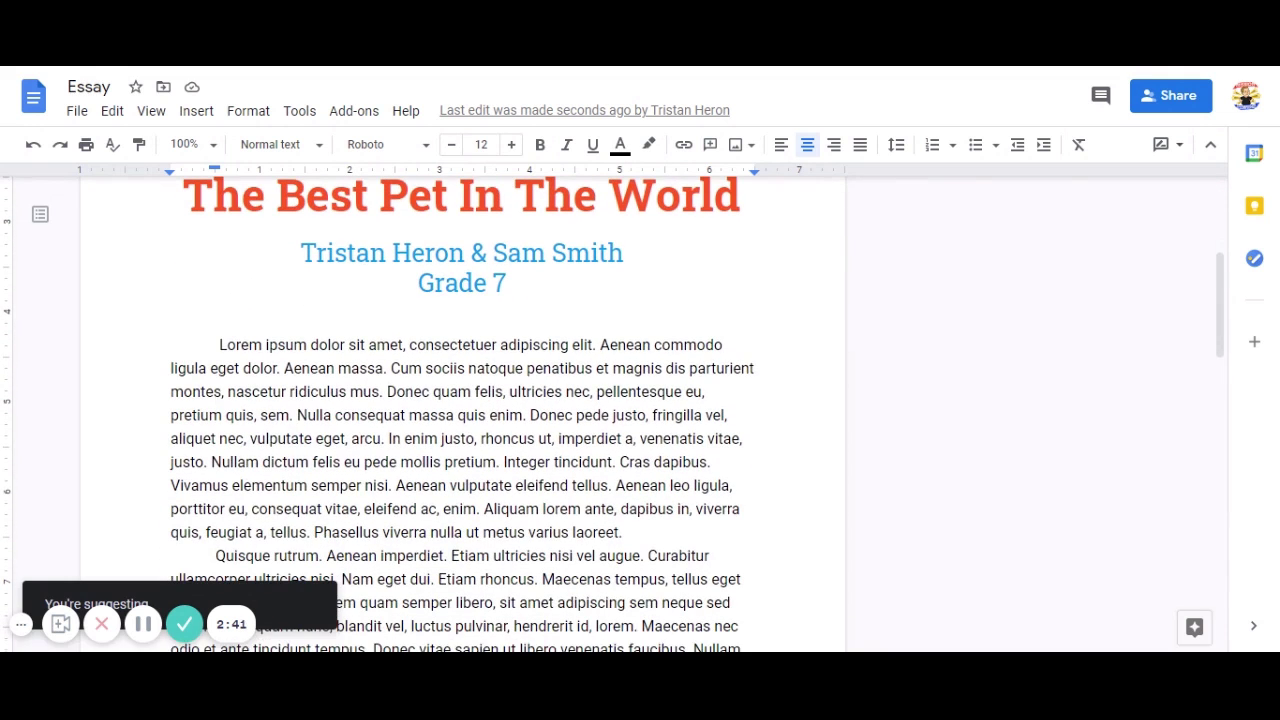
scroll(462, 400, "up", 6)
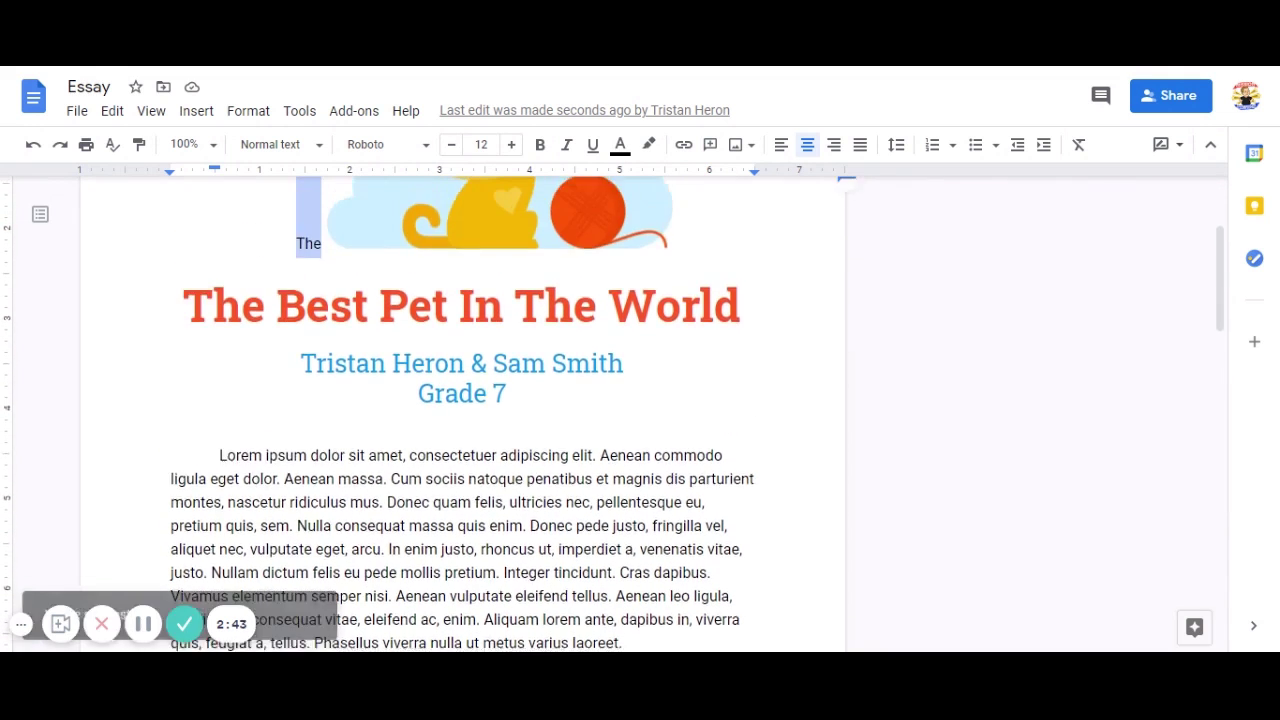
scroll(462, 400, "down", 15)
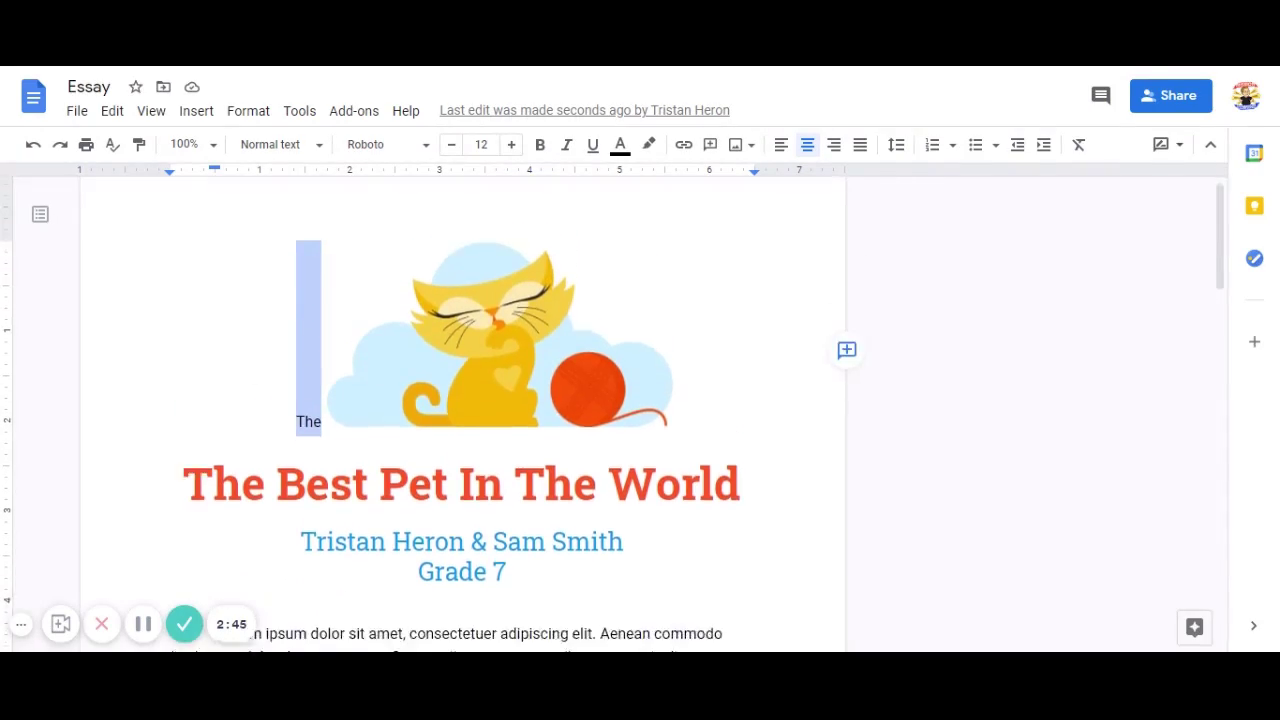
scroll(462, 400, "down", 7)
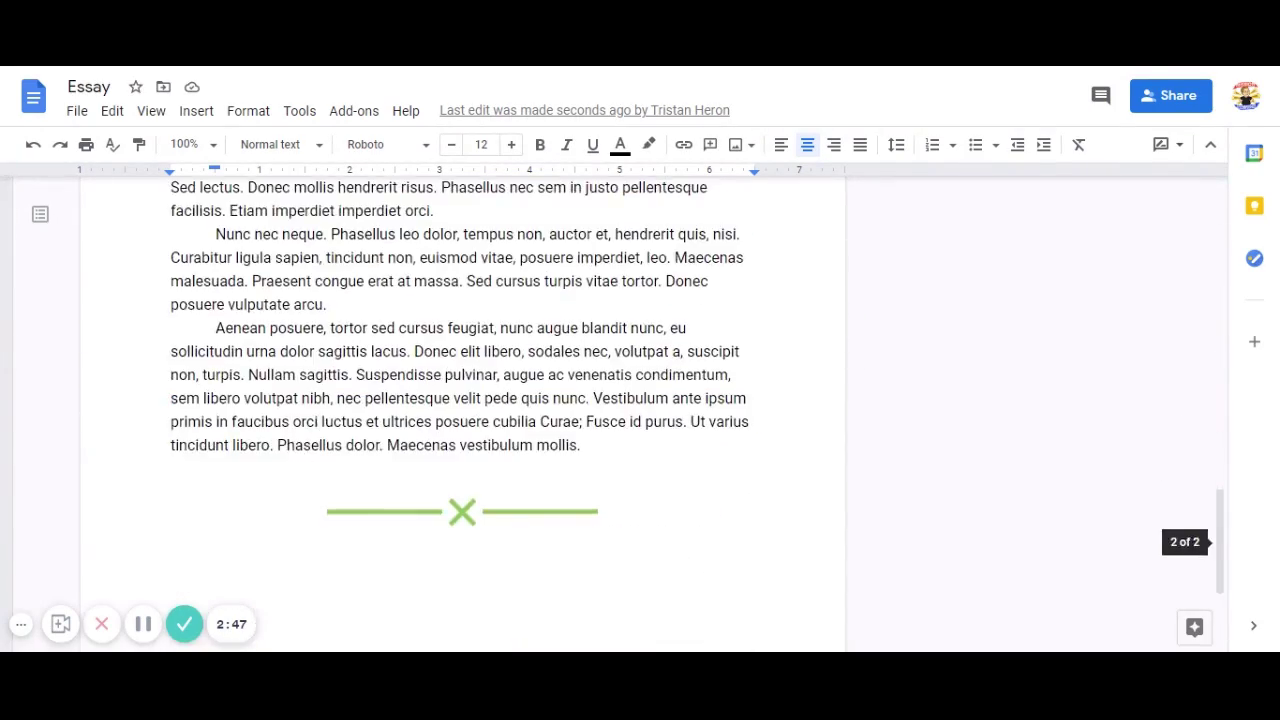
scroll(462, 400, "up", 10)
scroll(651, 417, "up", 8)
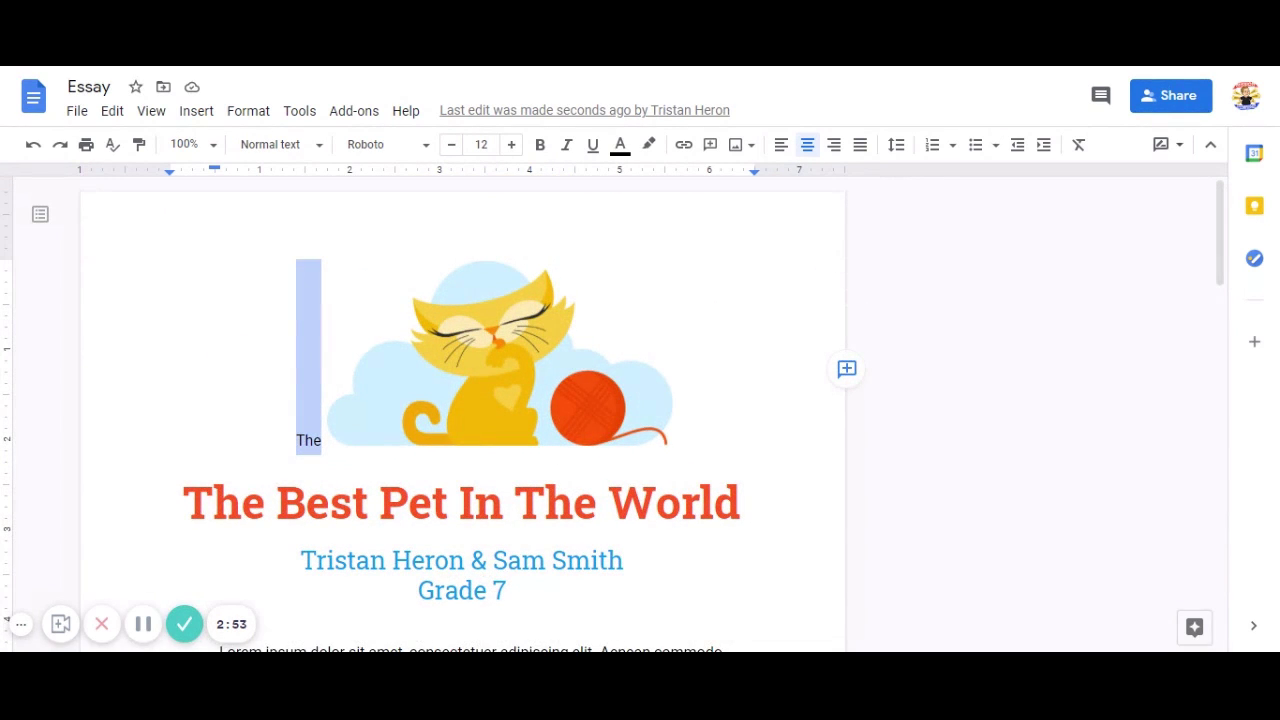
Suggest deleting the stray word 'The' beside the image.
left_click(325, 441)
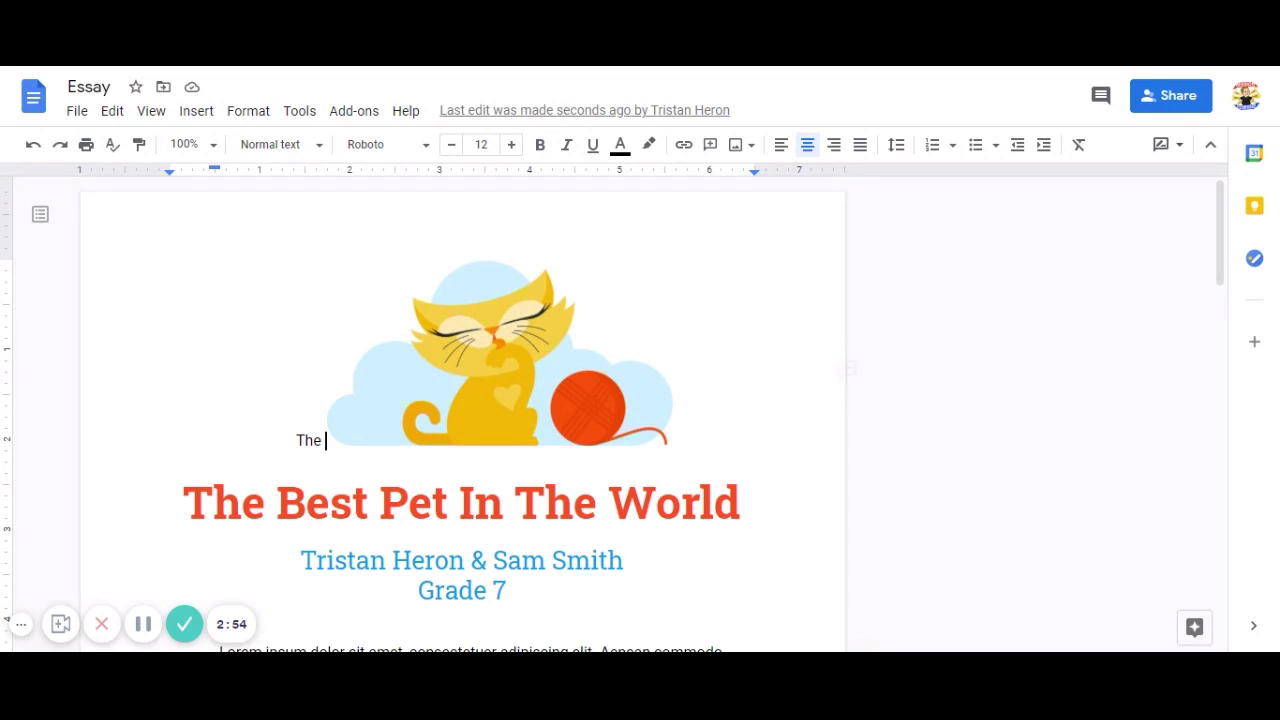
left_click_drag(323, 441, 296, 441)
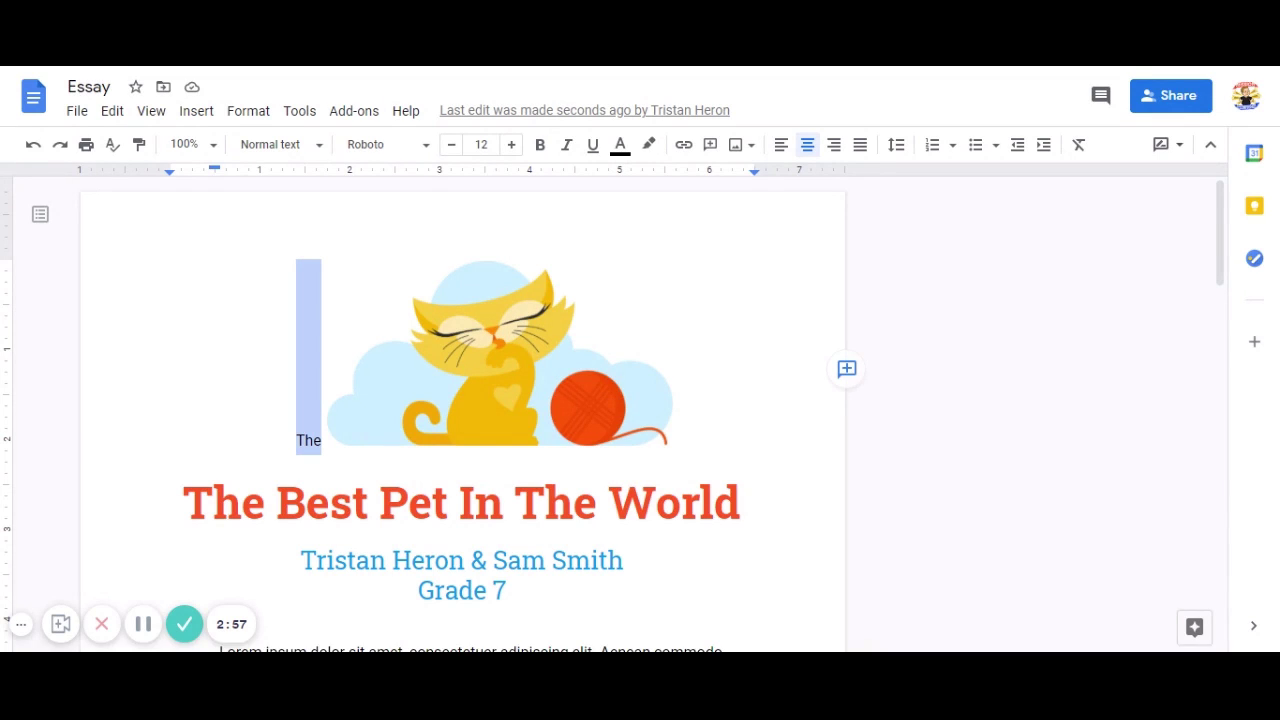
key("BackSpace")
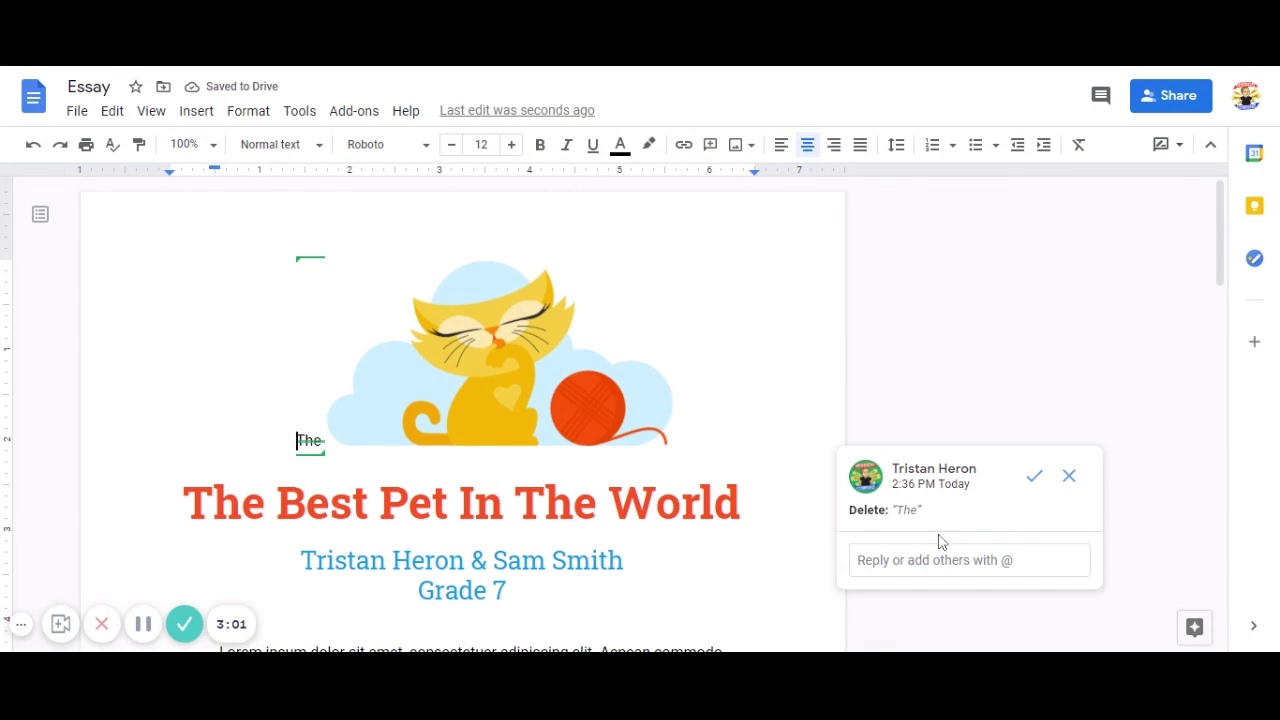
Reply to the deletion suggestion with an @-mention of the collaborator's e-mail.
left_click(970, 560)
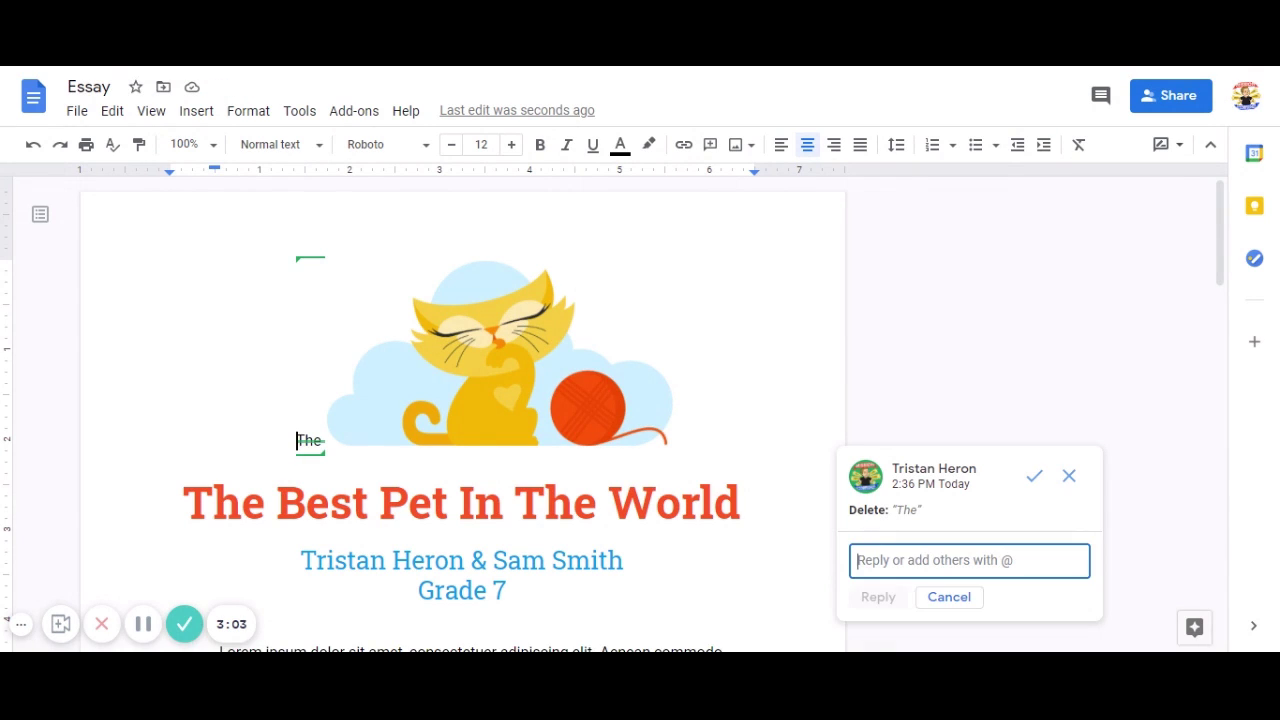
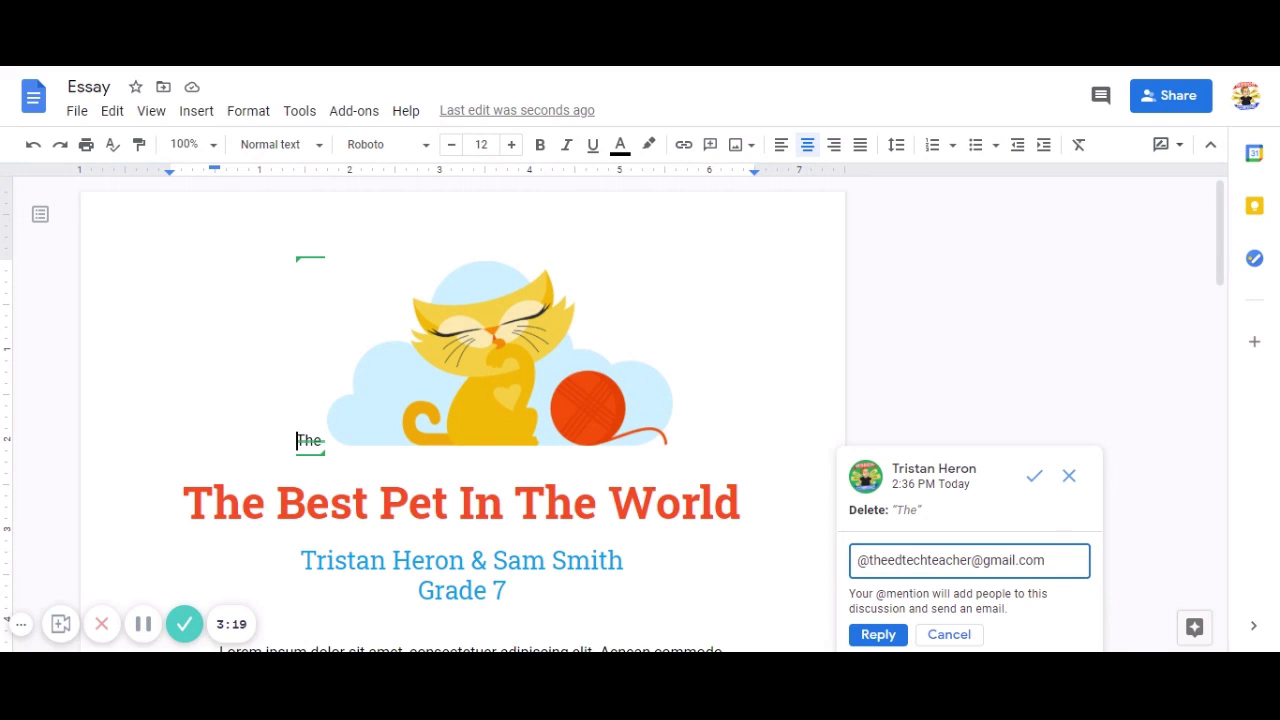
left_click(880, 632)
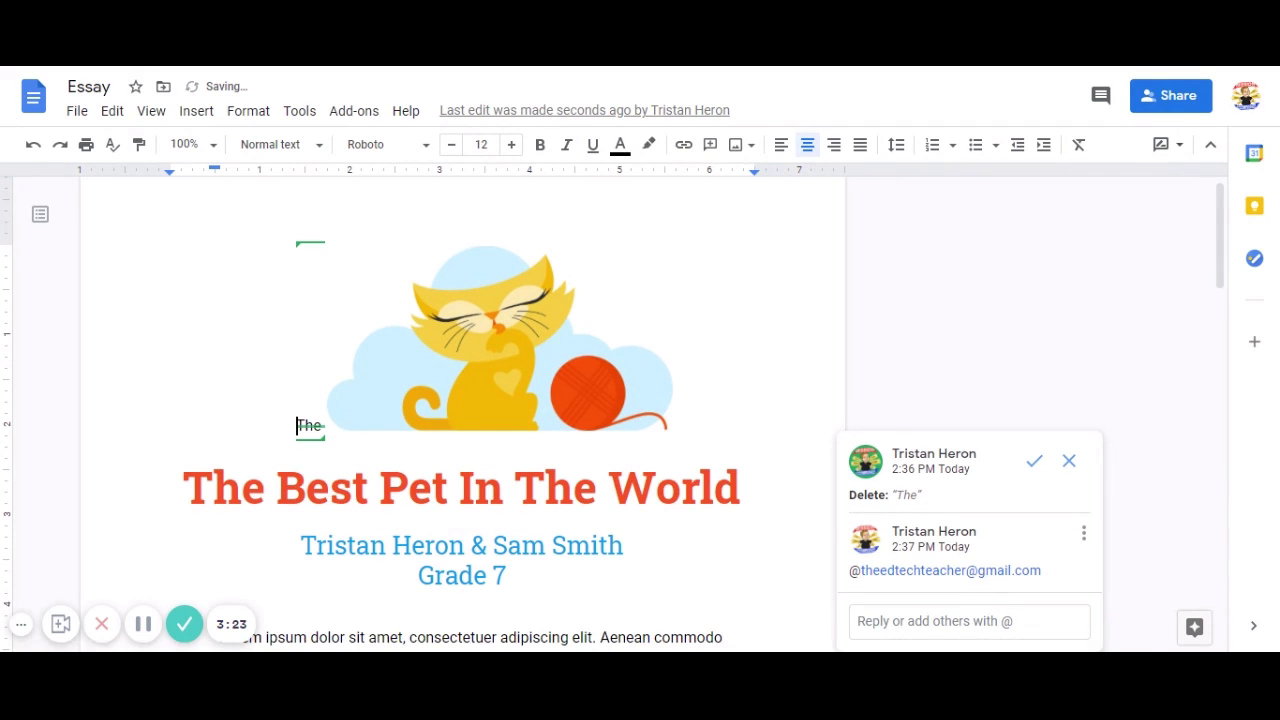
scroll(460, 400, "down", 3)
Comment on the first Lorem ipsum paragraph asking the collaborator to review its length, assigned to them.
left_click(348, 449)
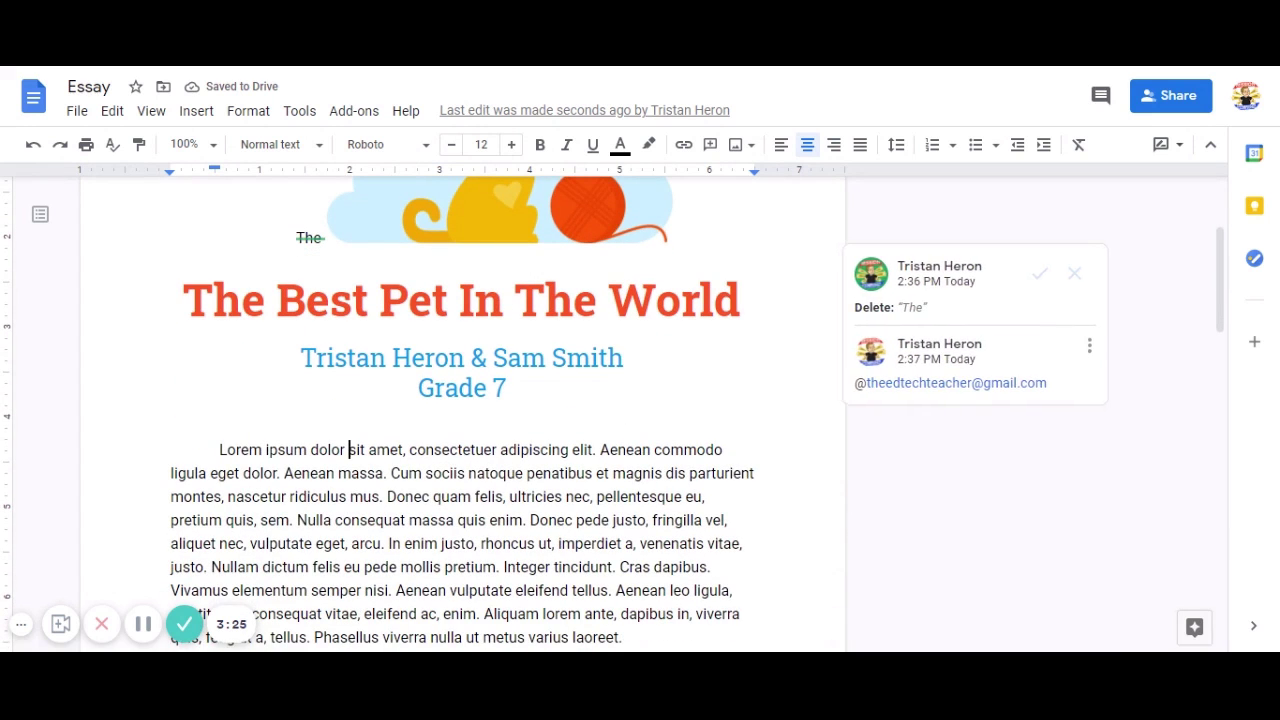
left_click_drag(217, 450, 640, 396)
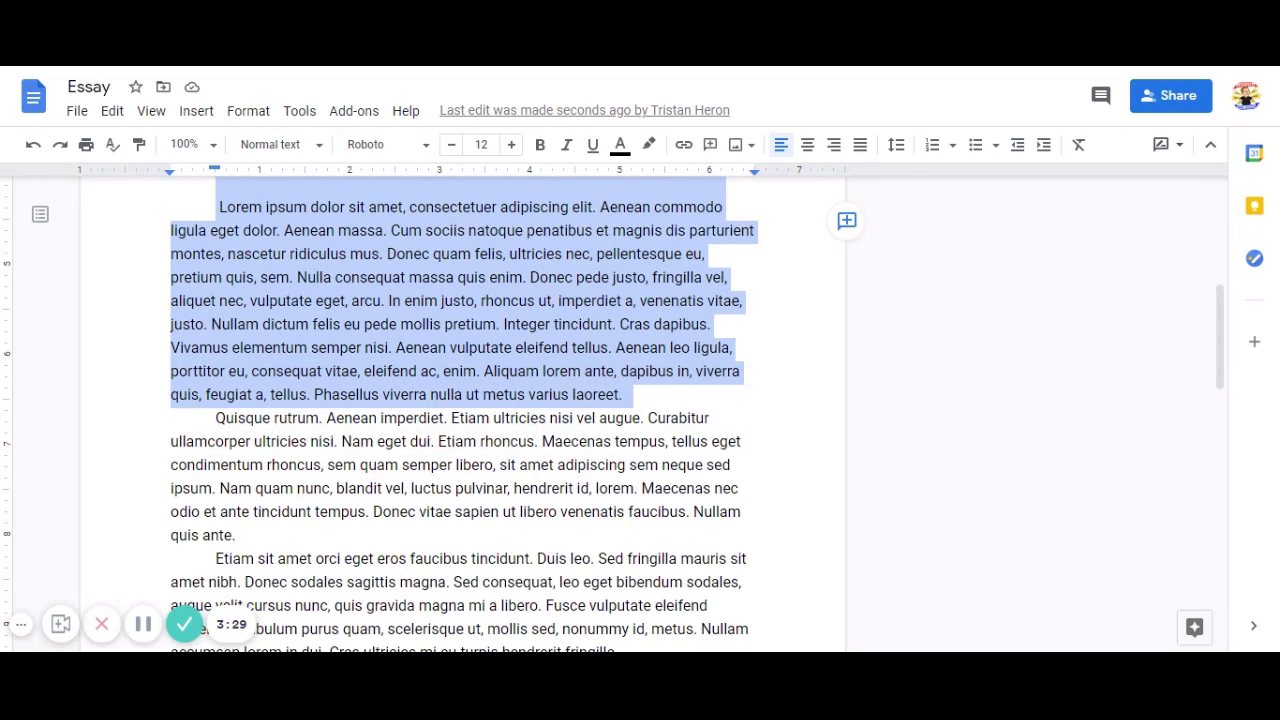
left_click(846, 222)
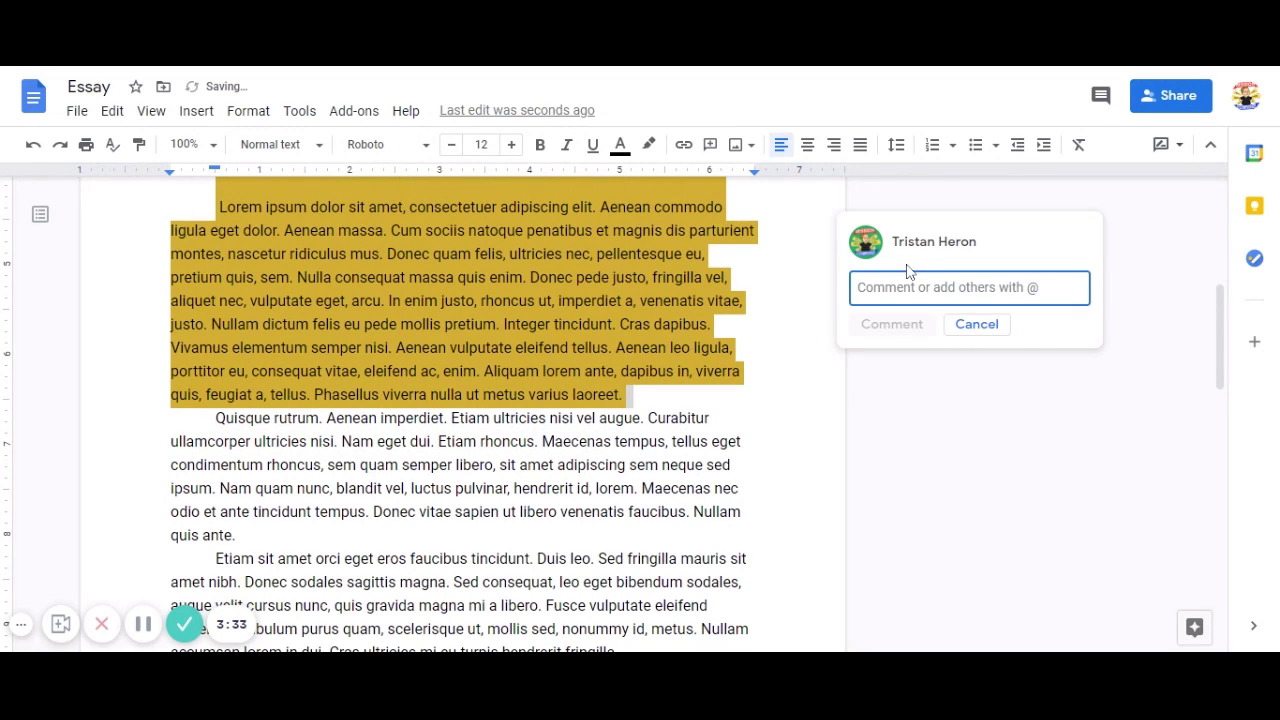
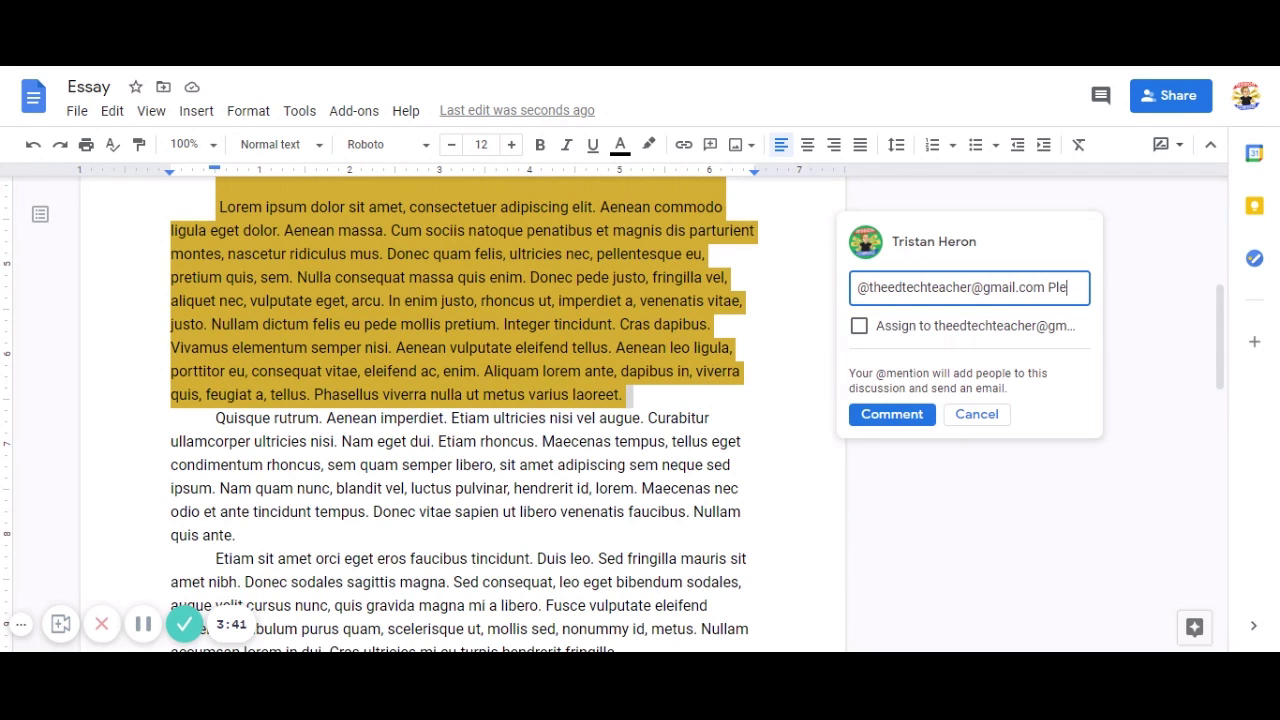
type("ase review ")
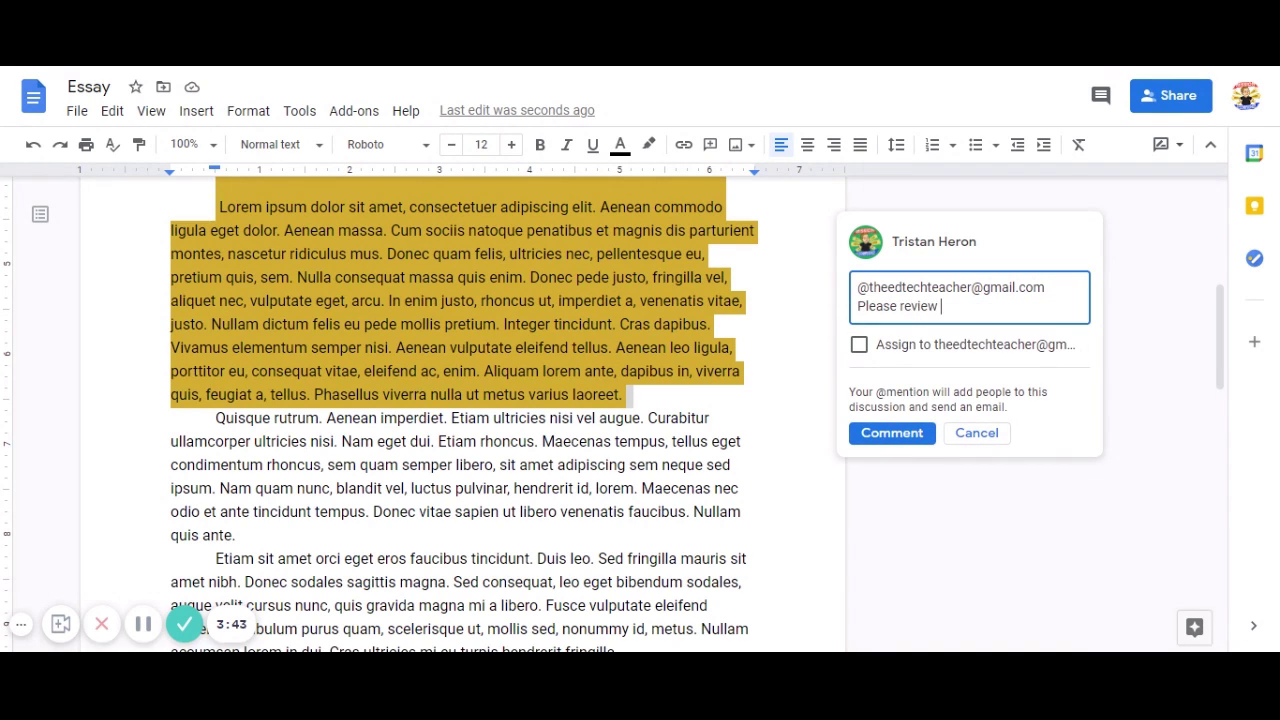
type("this paragraph, it is ")
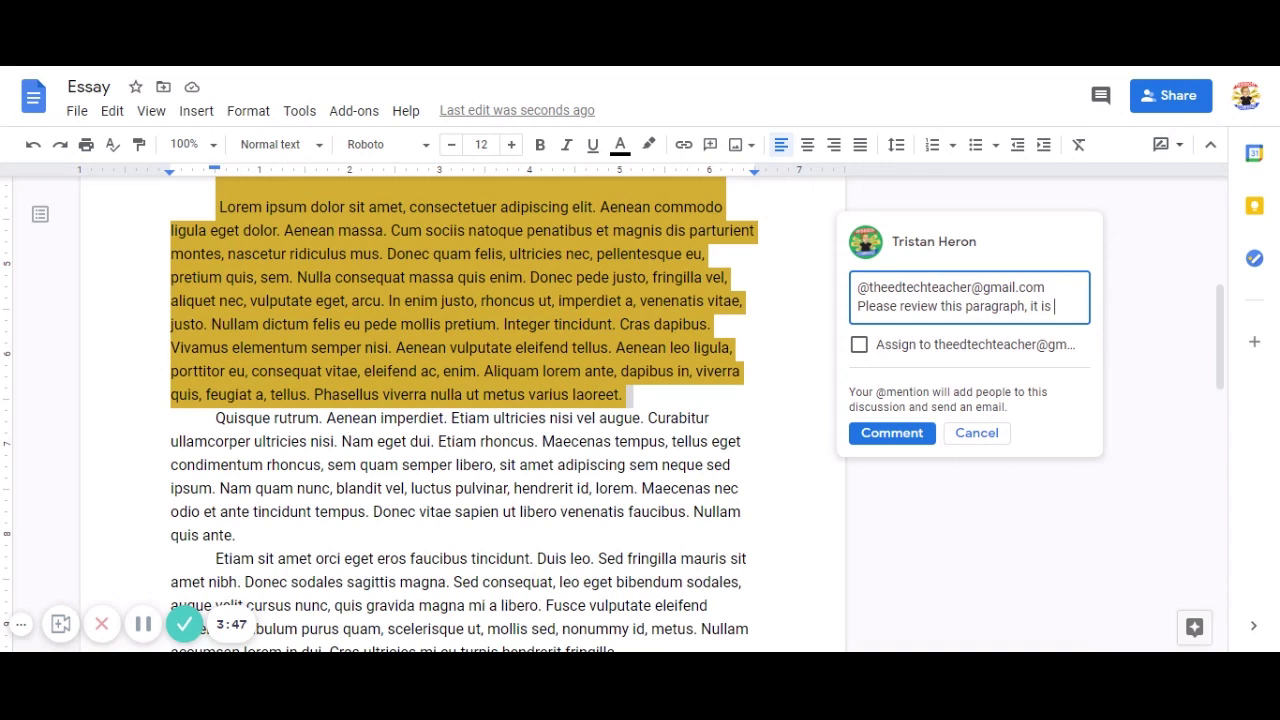
type("a bit long and ")
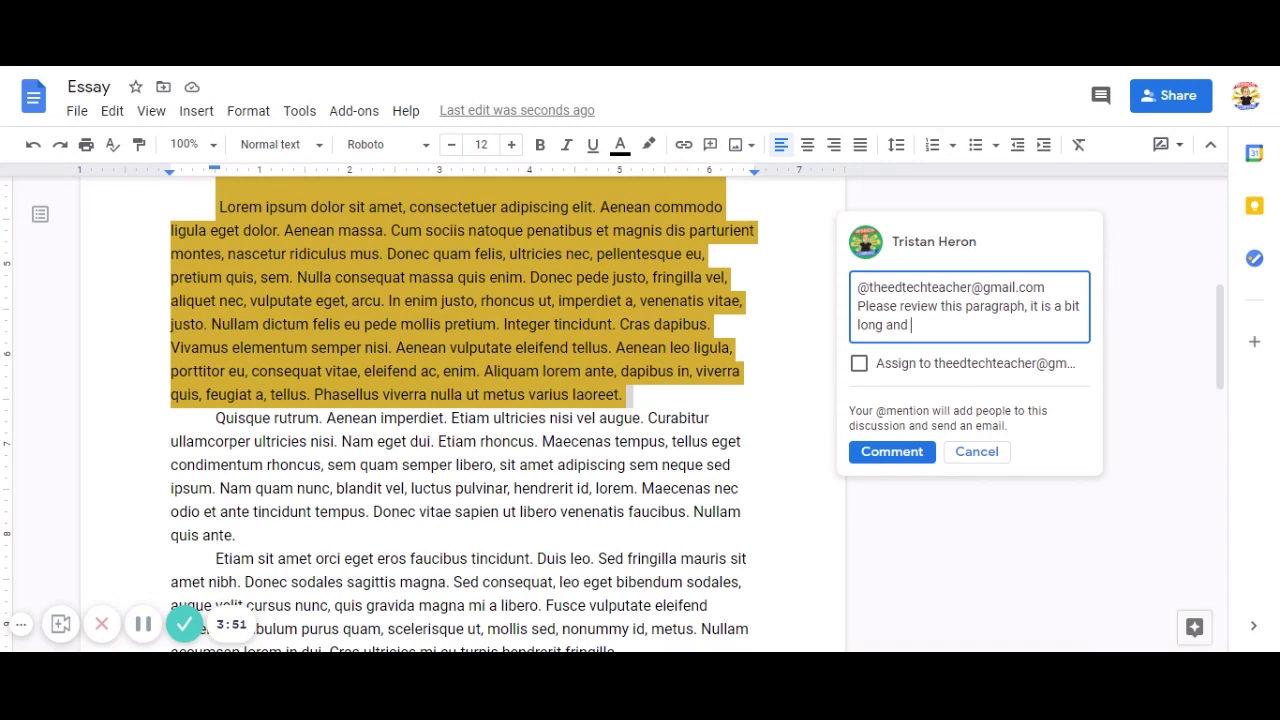
type("you seem to keep re")
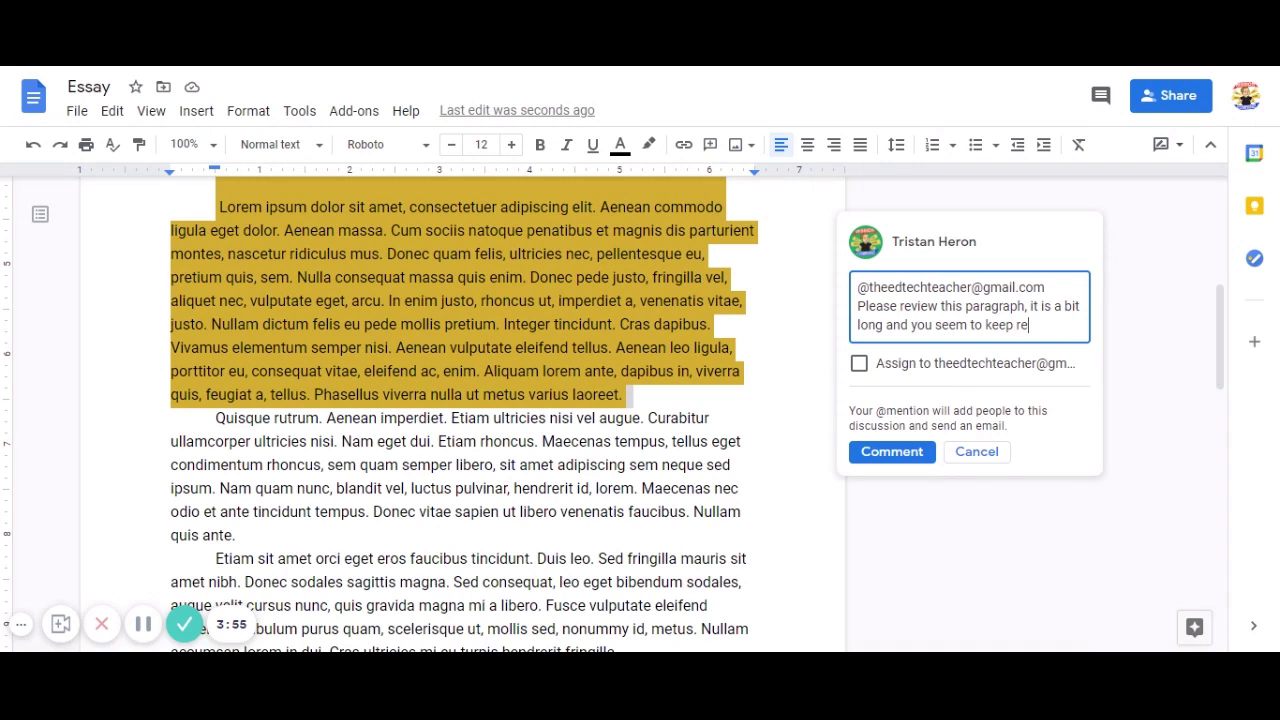
type("peating yours")
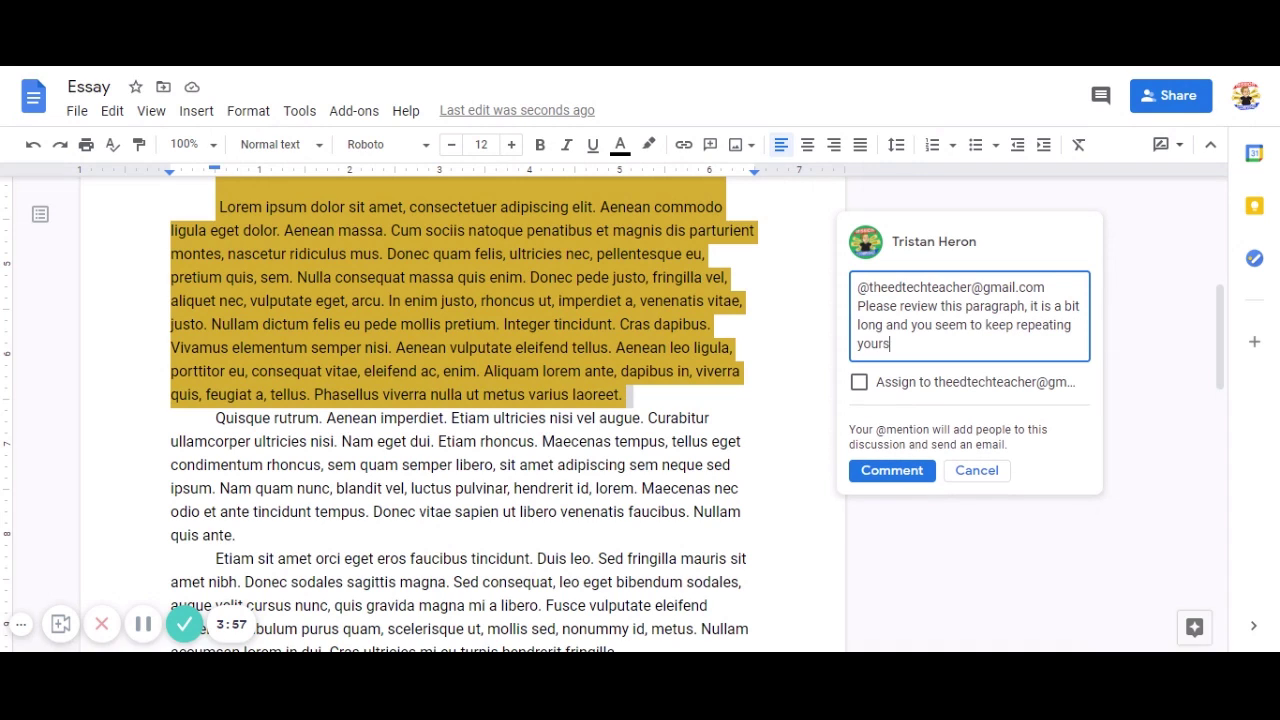
type("elf.")
left_click(858, 382)
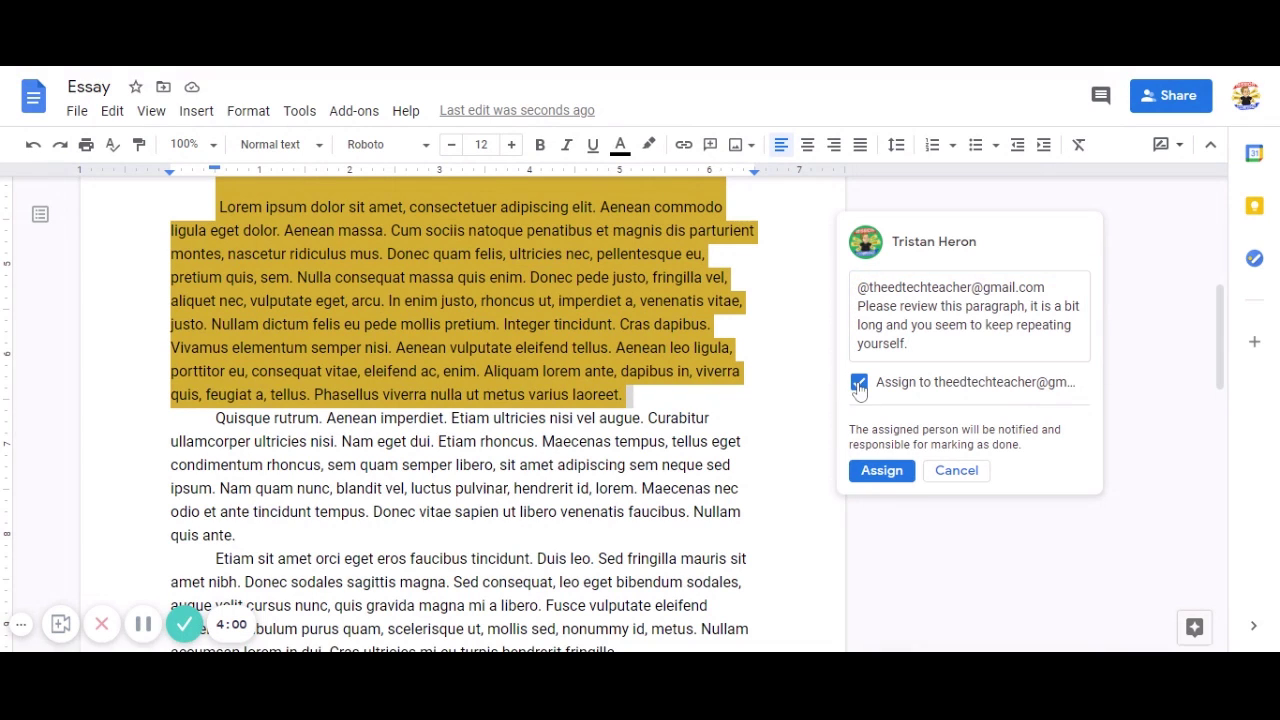
left_click(860, 474)
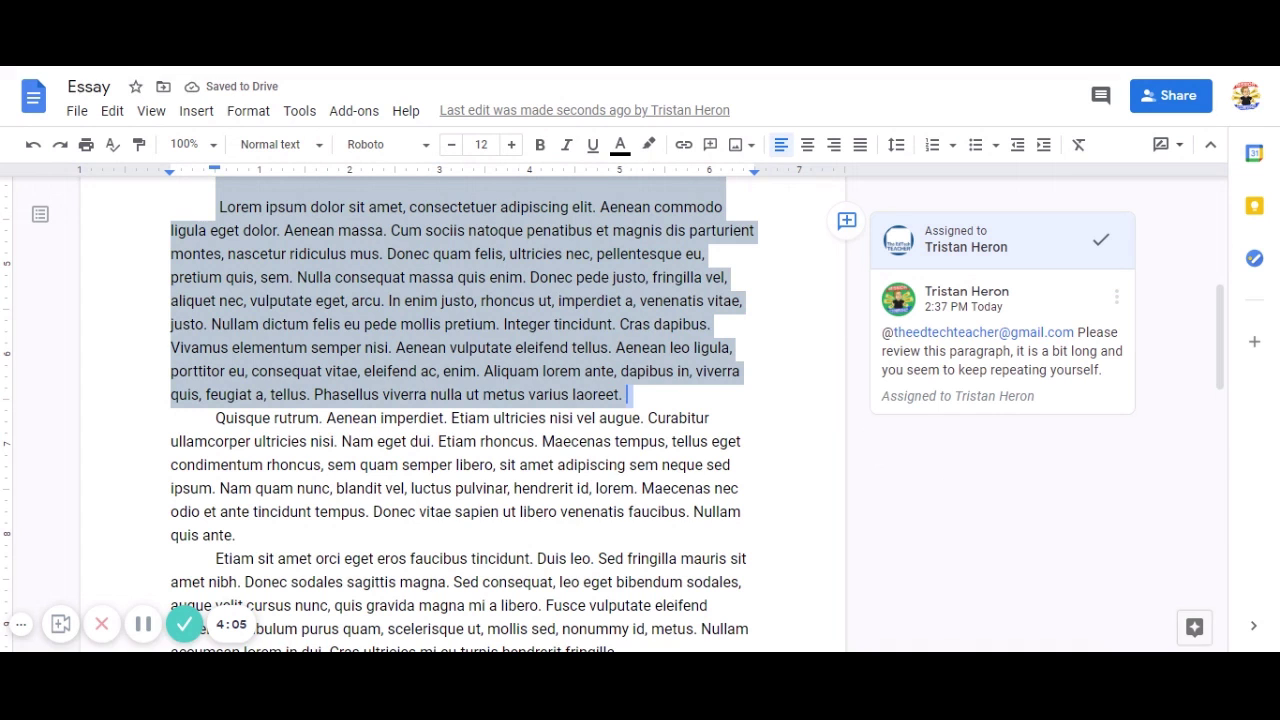
left_click(628, 395)
Reselect the first Lorem ipsum paragraph.
left_click_drag(628, 395, 219, 206)
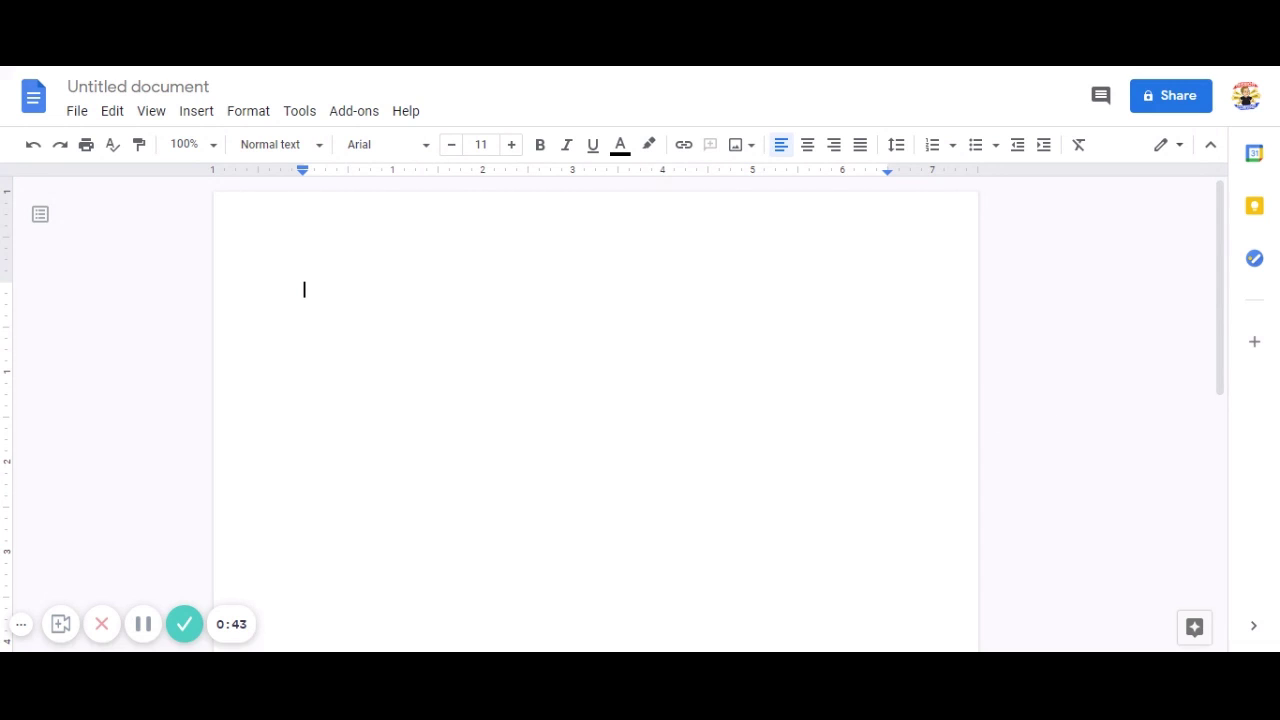
Open Get add-ons to show the marketplace of apps that work with Docs.
left_click(352, 118)
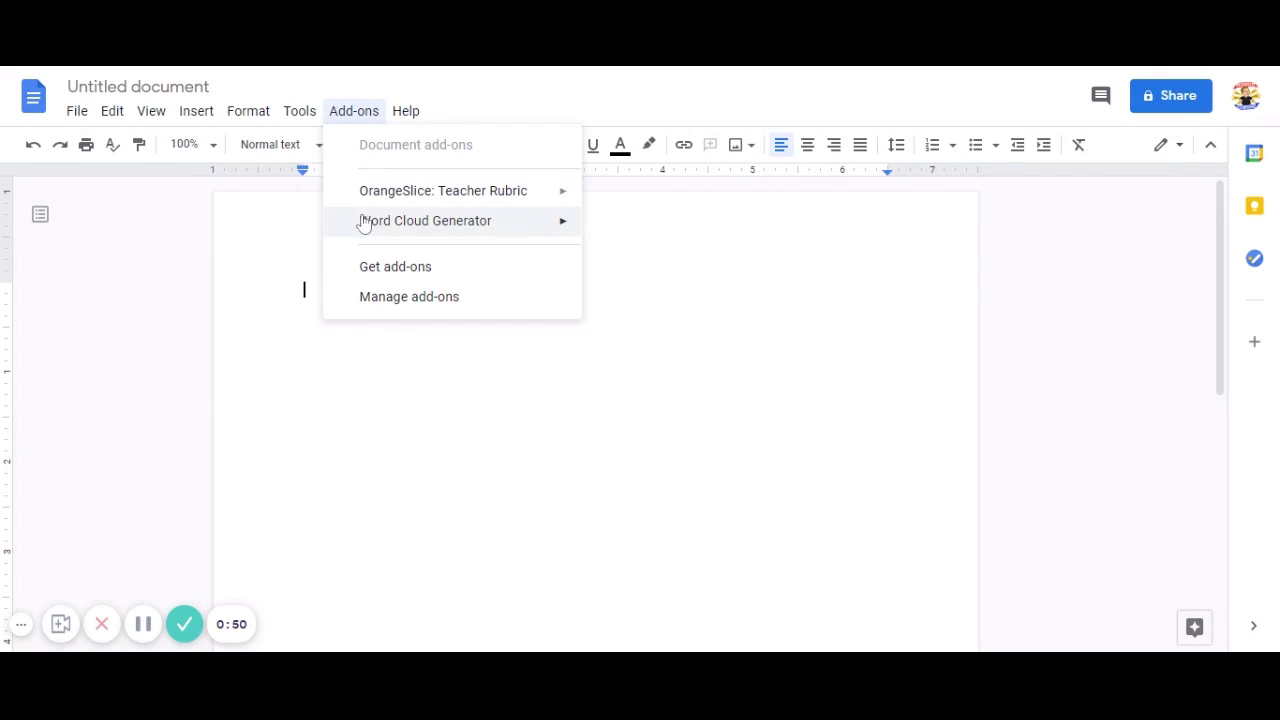
mouse_move(363, 226)
mouse_move(343, 192)
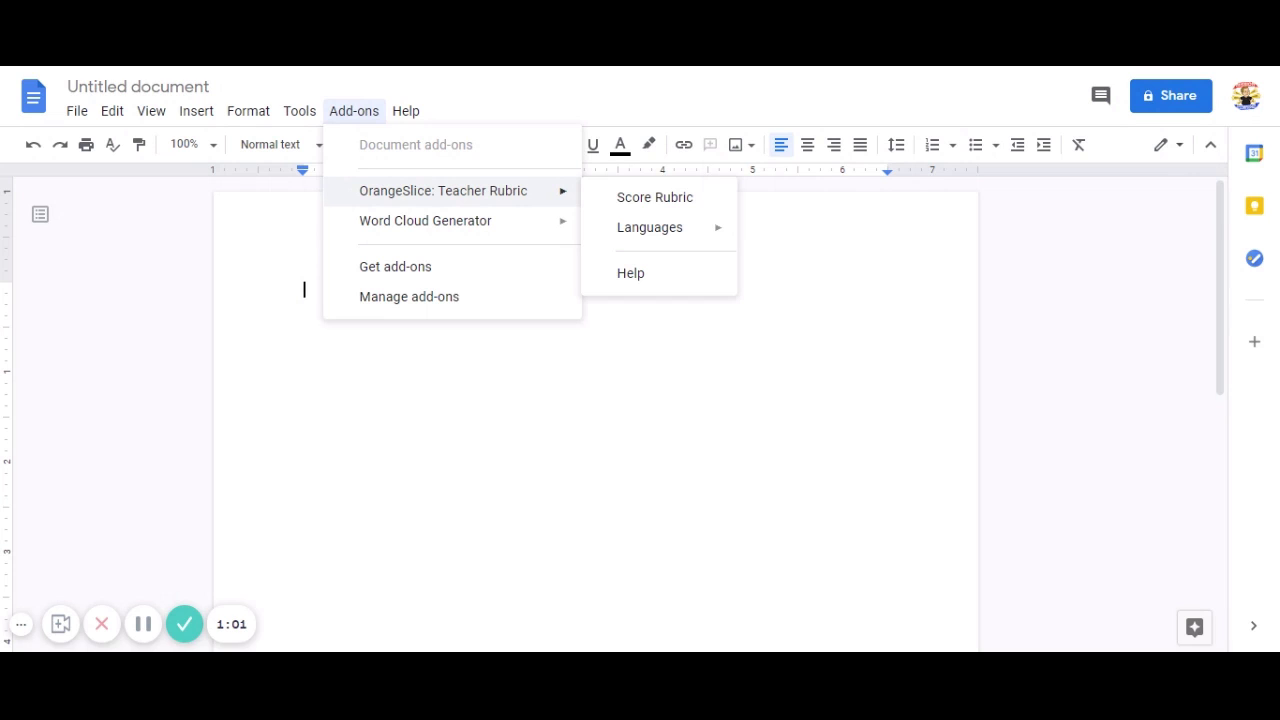
left_click(390, 268)
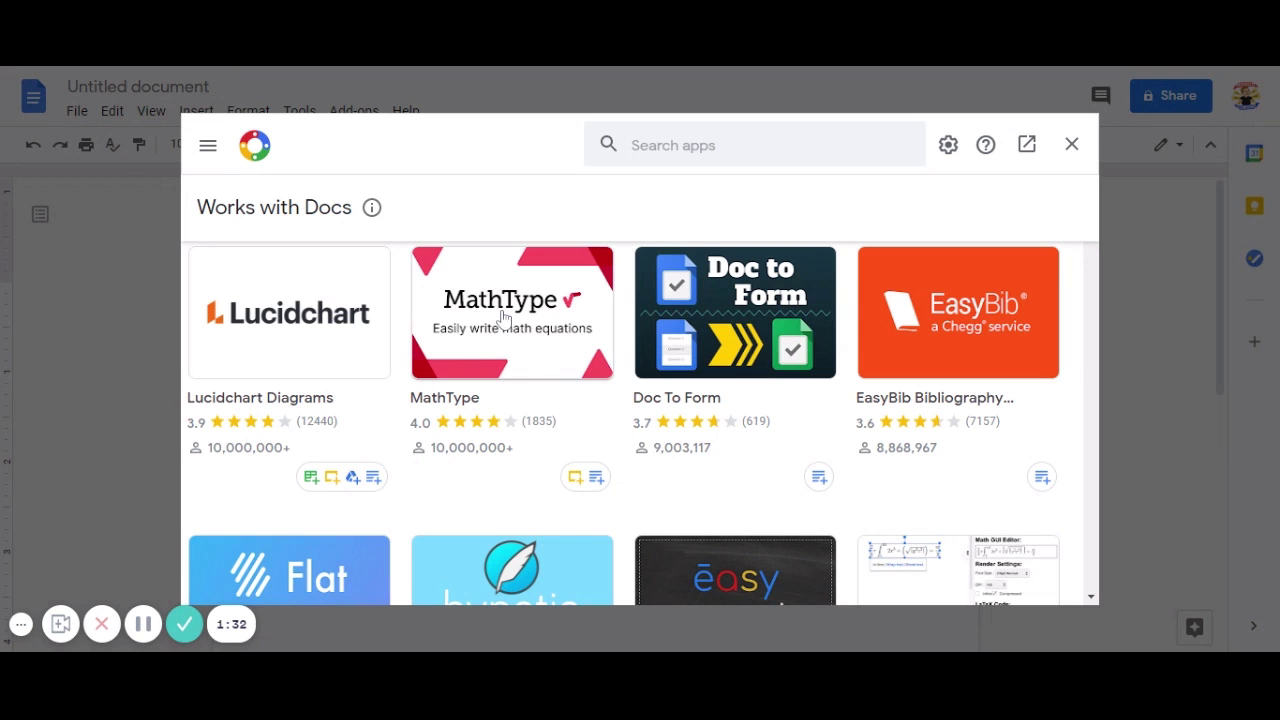
left_click(500, 314)
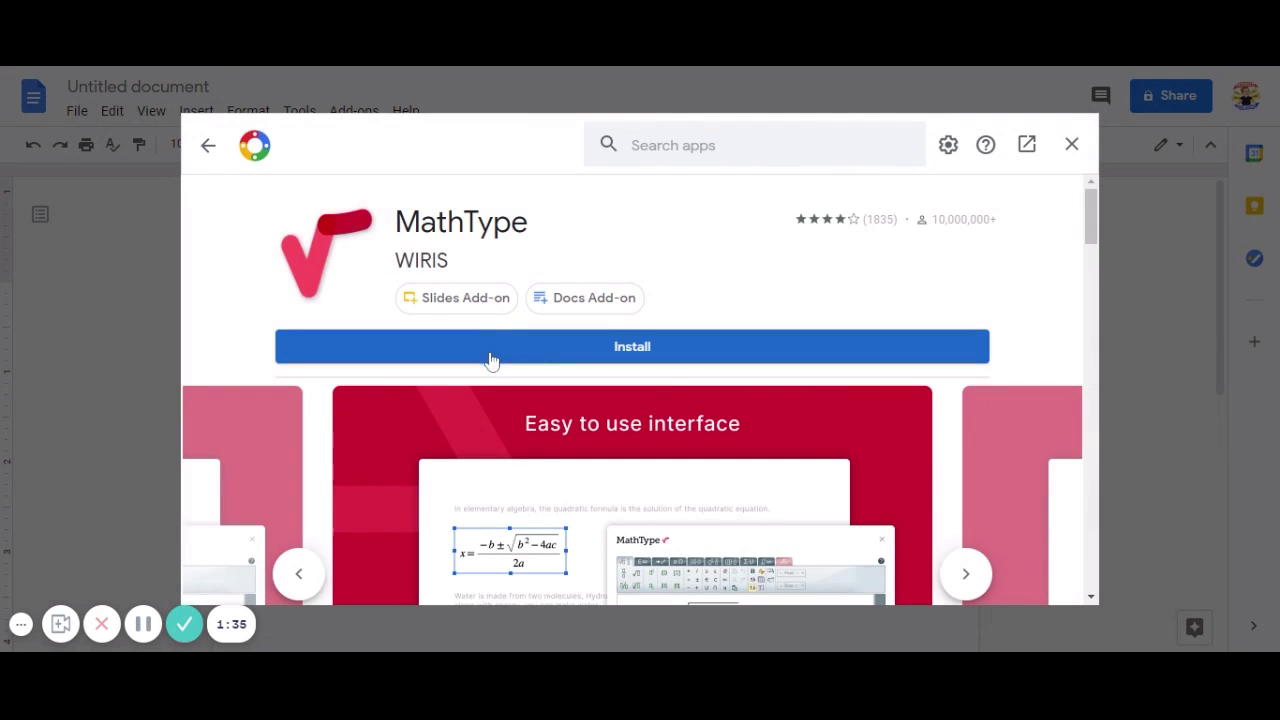
scroll(489, 360, "down", 2)
scroll(491, 365, "down", 1)
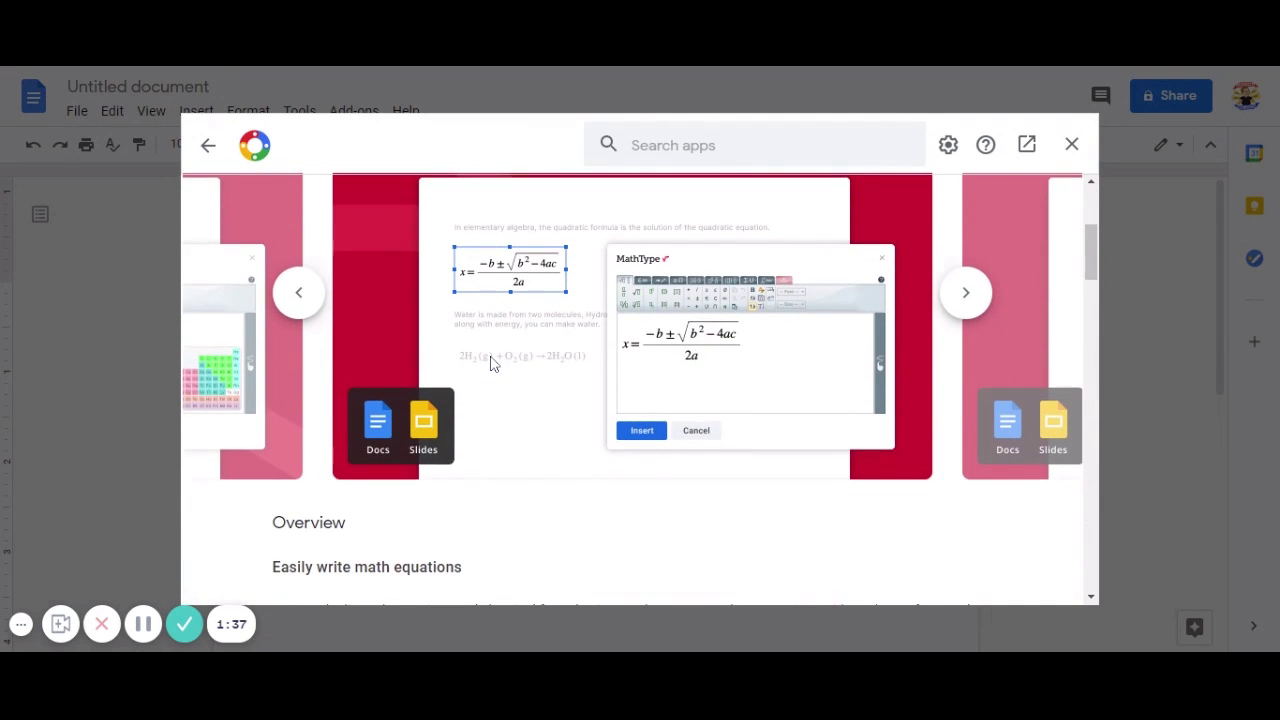
scroll(491, 365, "down", 3)
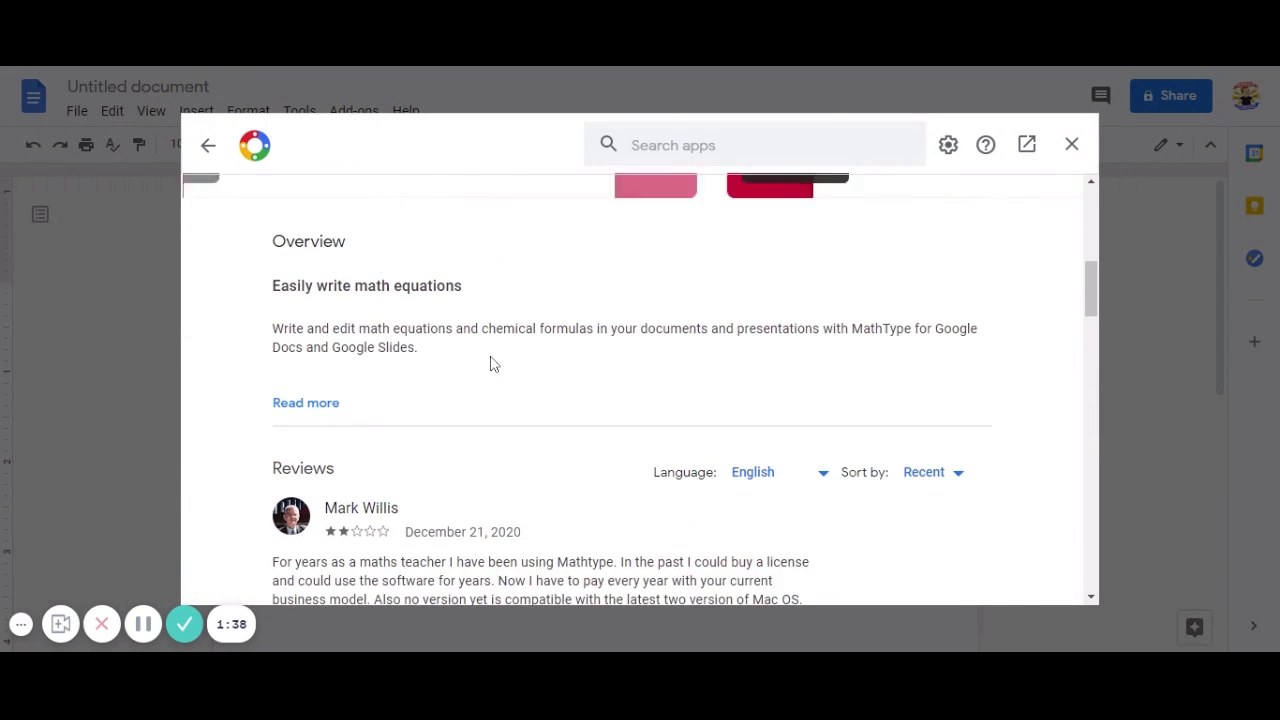
left_click(308, 402)
scroll(500, 392, "down", 1)
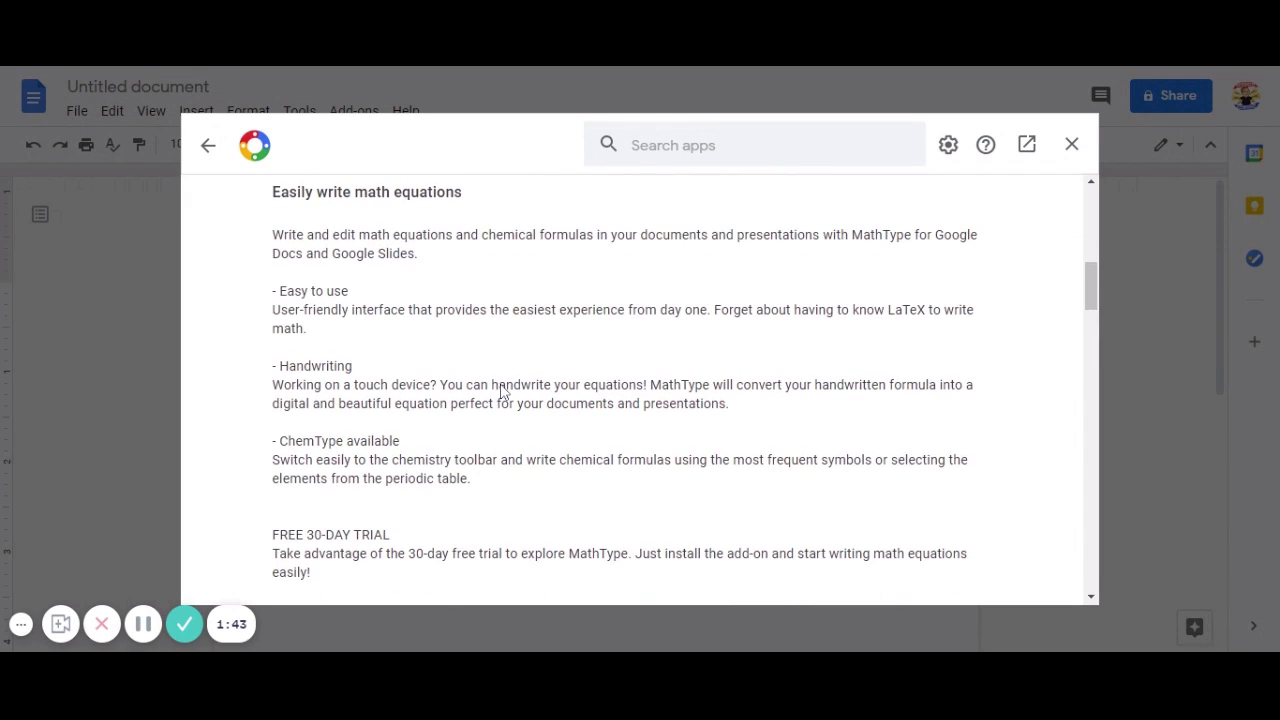
scroll(500, 391, "down", 1)
scroll(500, 391, "up", 6)
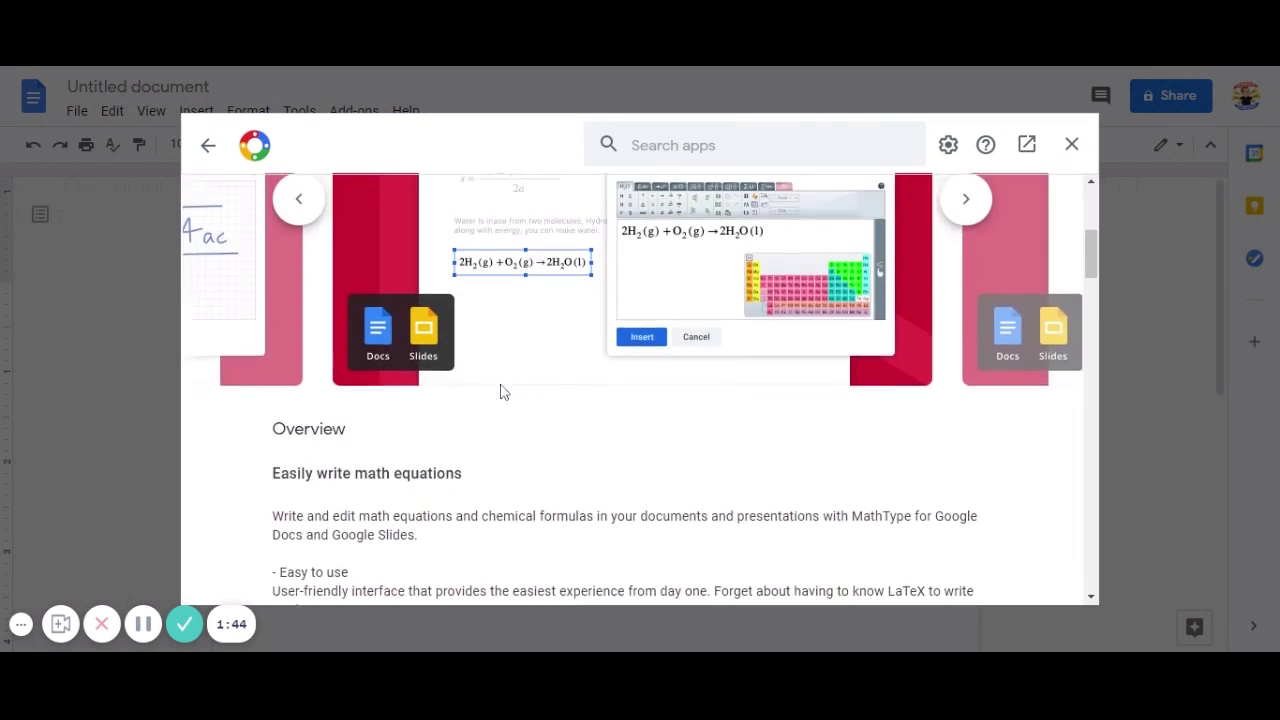
scroll(500, 390, "up", 2)
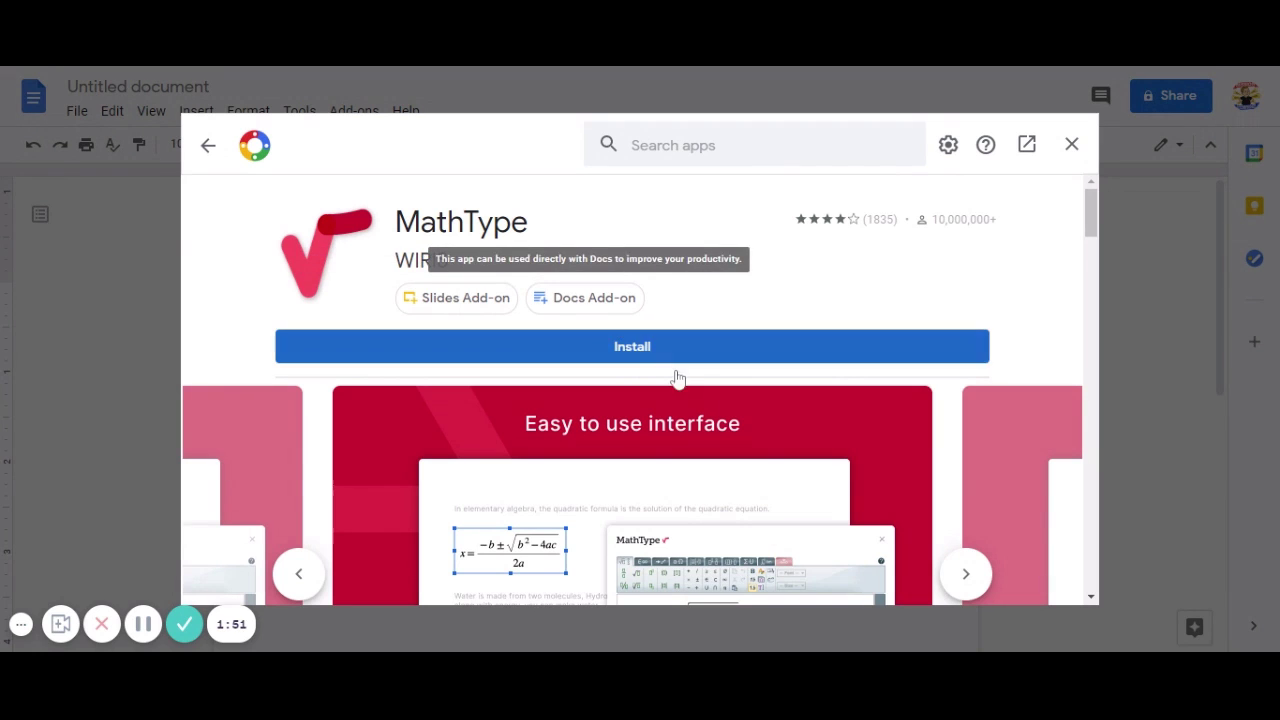
Install the MathType add-on, granting its permissions, and close the add-ons store.
left_click(636, 357)
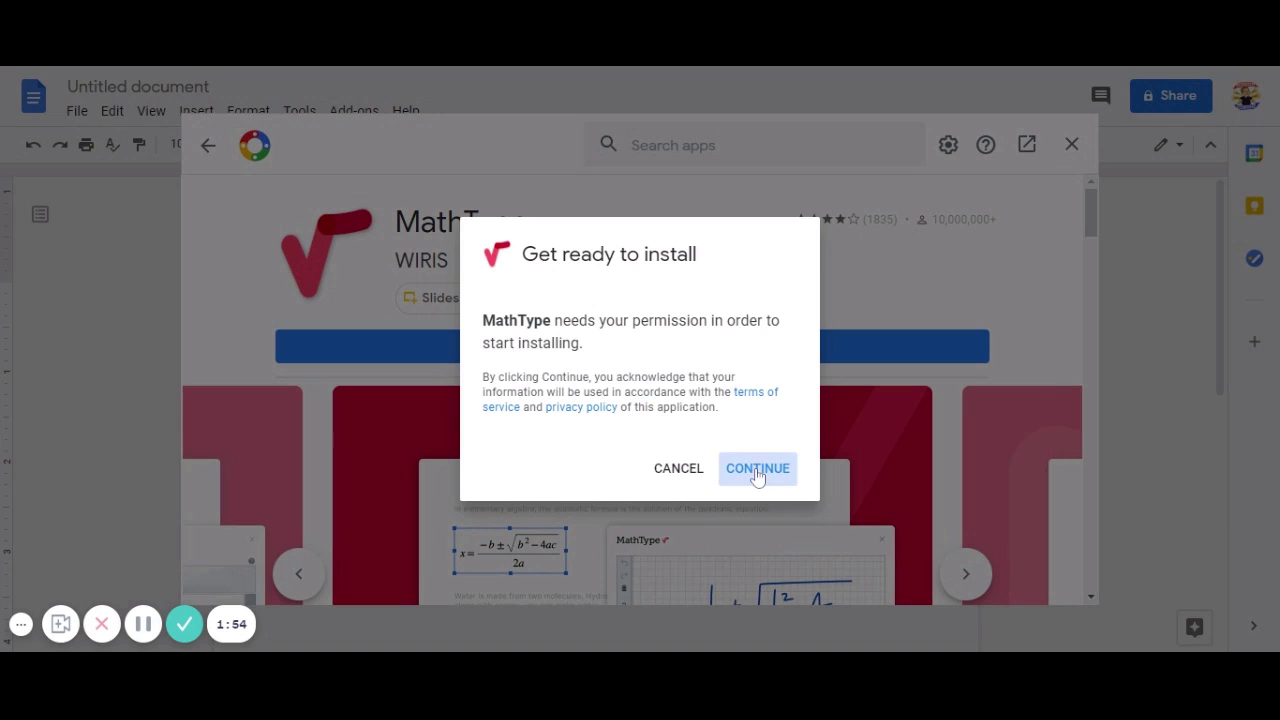
left_click(758, 477)
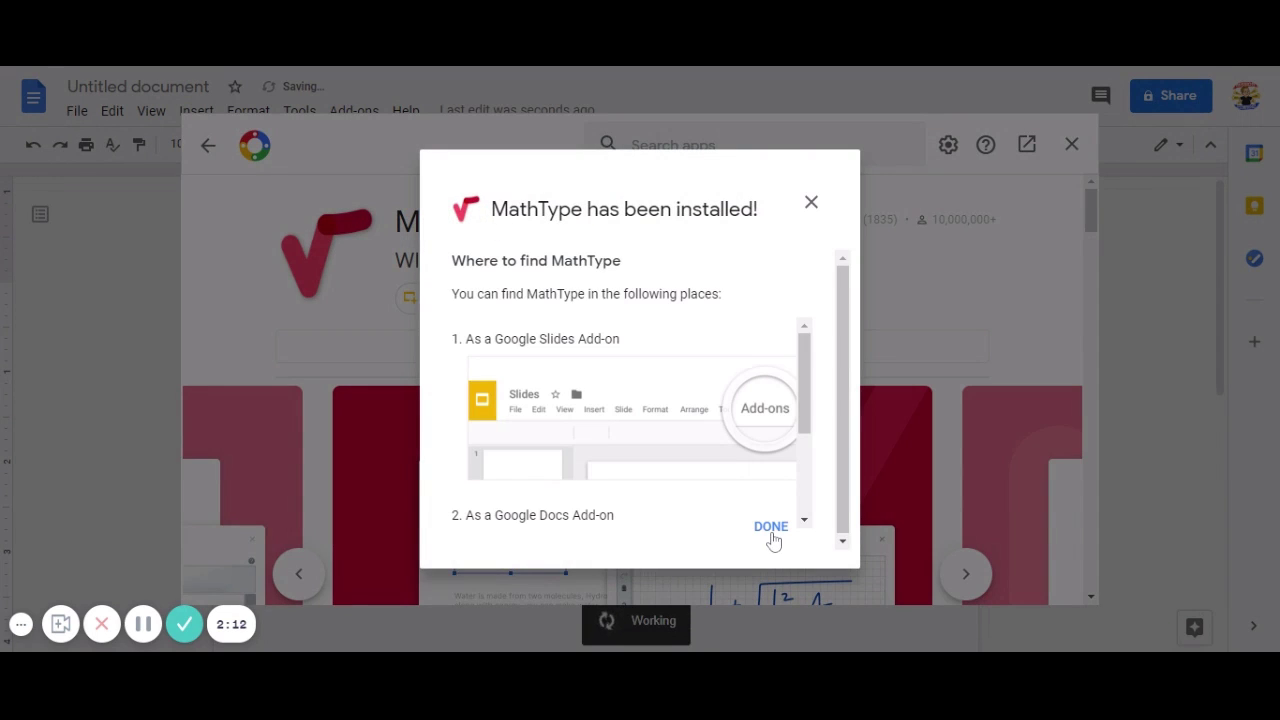
left_click(771, 530)
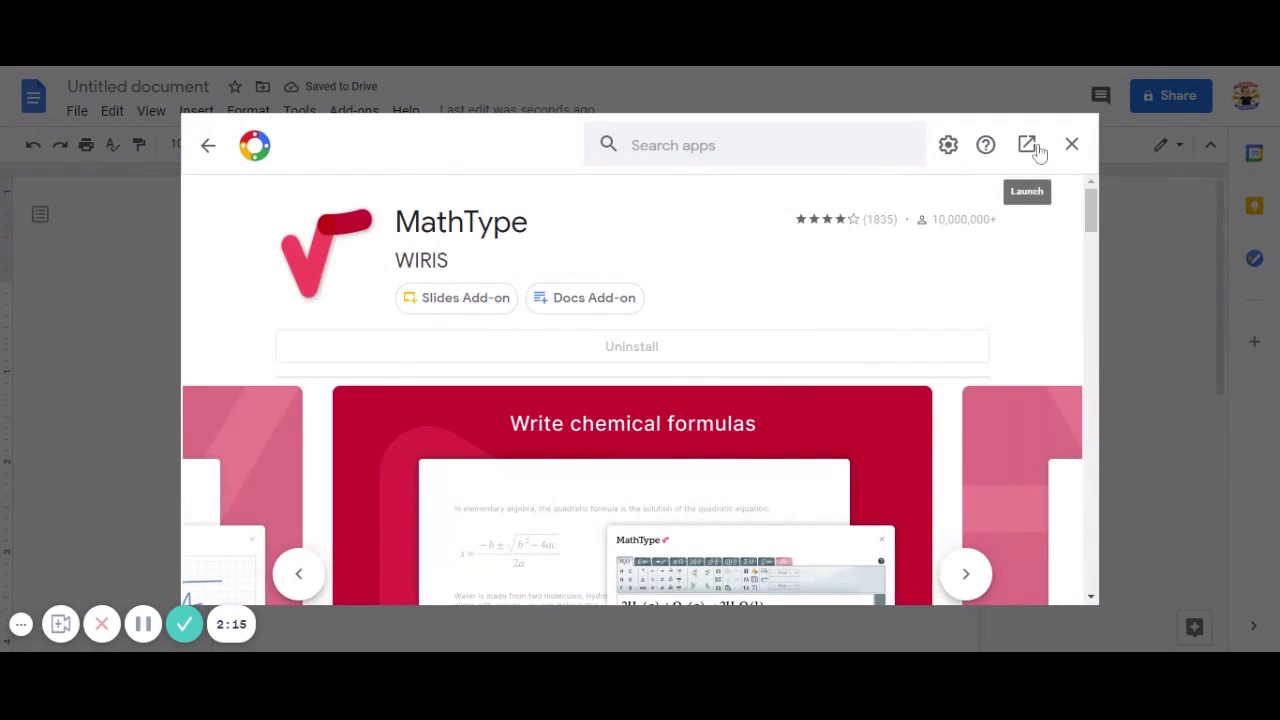
left_click(1071, 147)
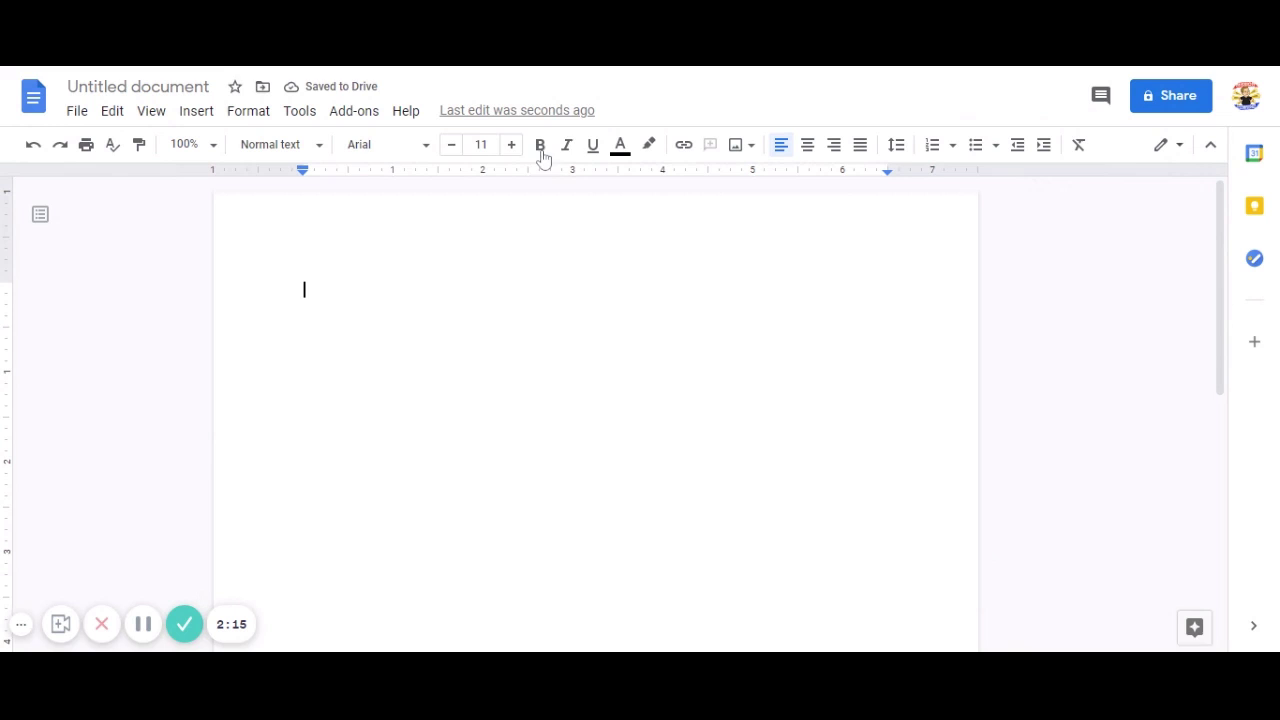
Launch MathType's Insert/edit math equation, dismiss its sign-in prompt, and reopen the Add-ons menu.
left_click(350, 114)
mouse_move(452, 200)
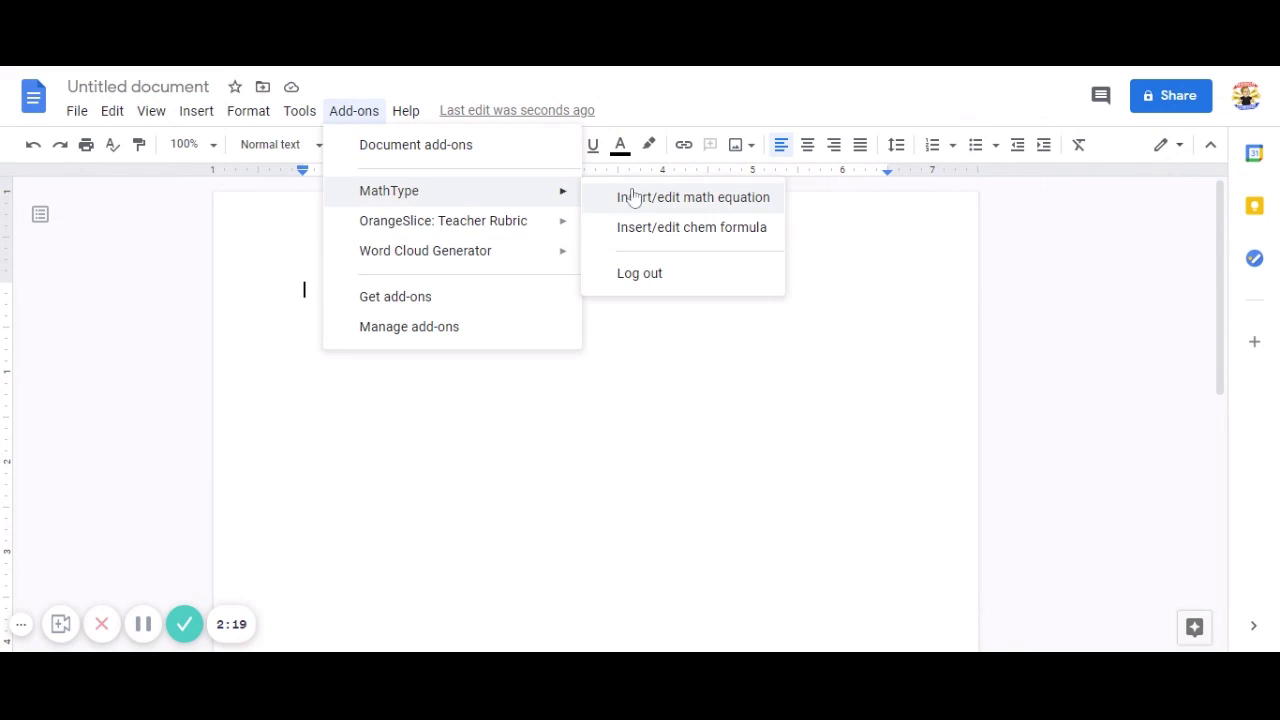
left_click(677, 199)
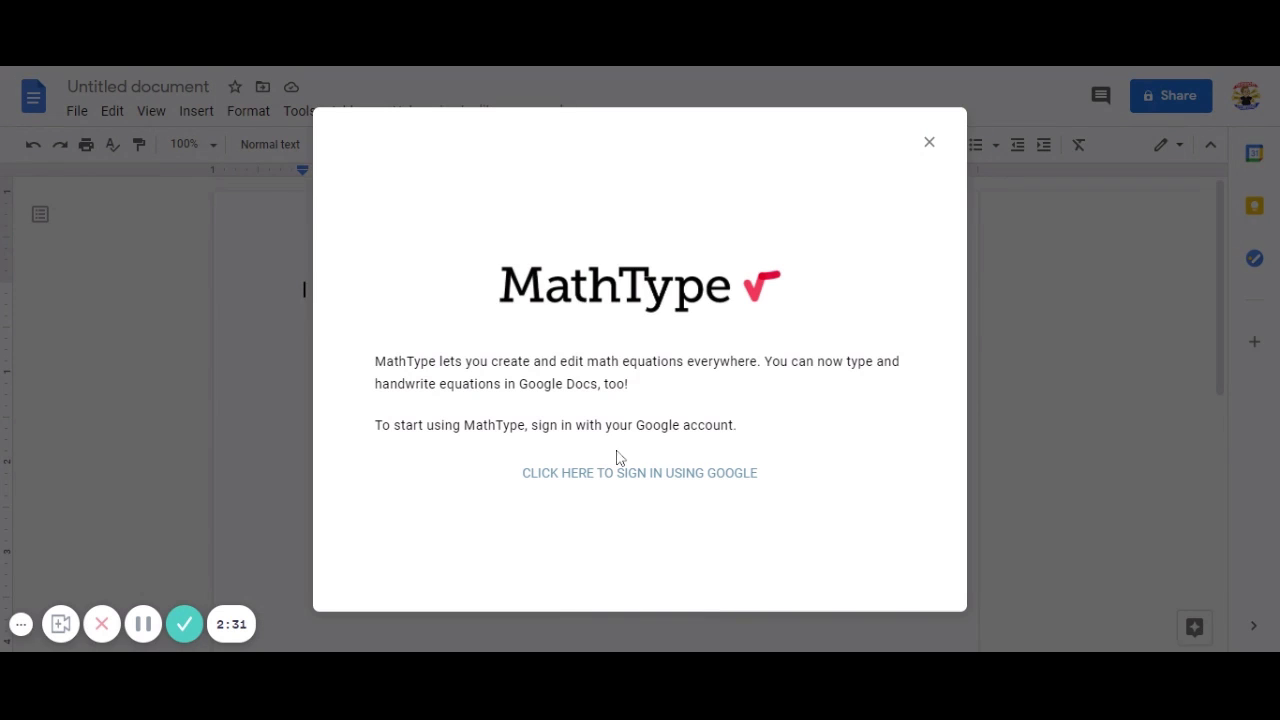
left_click(928, 143)
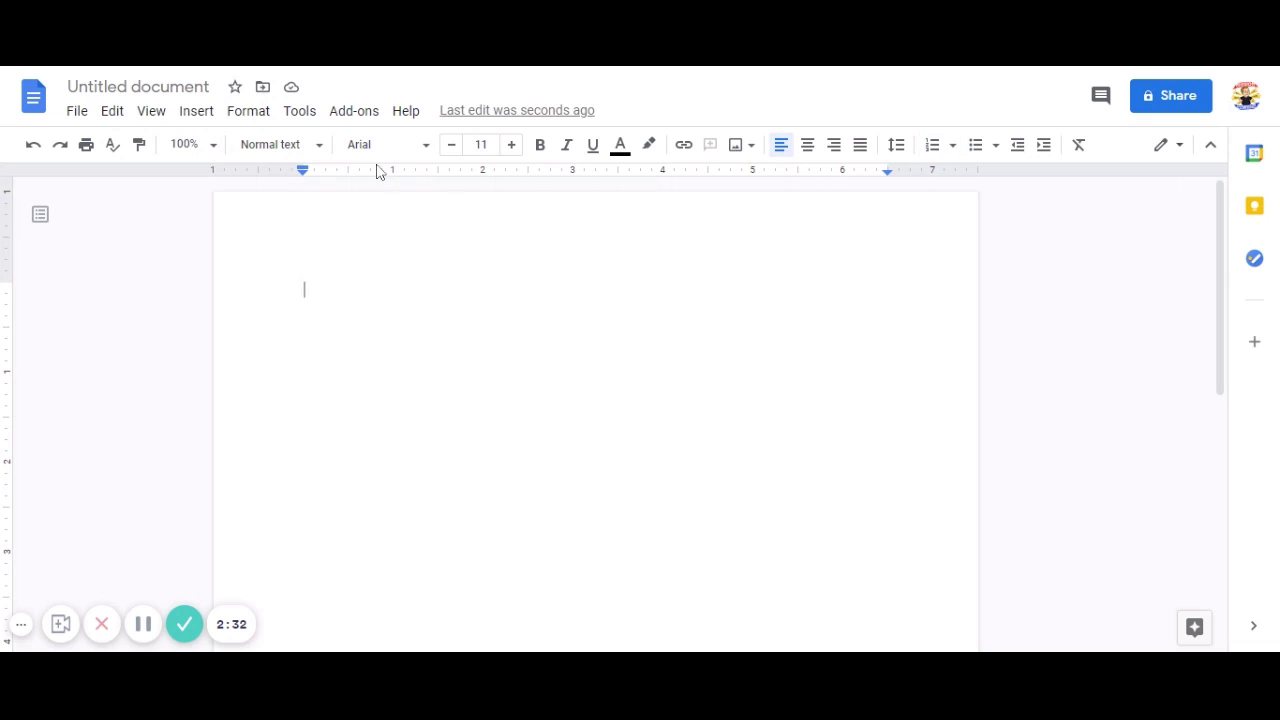
left_click(350, 116)
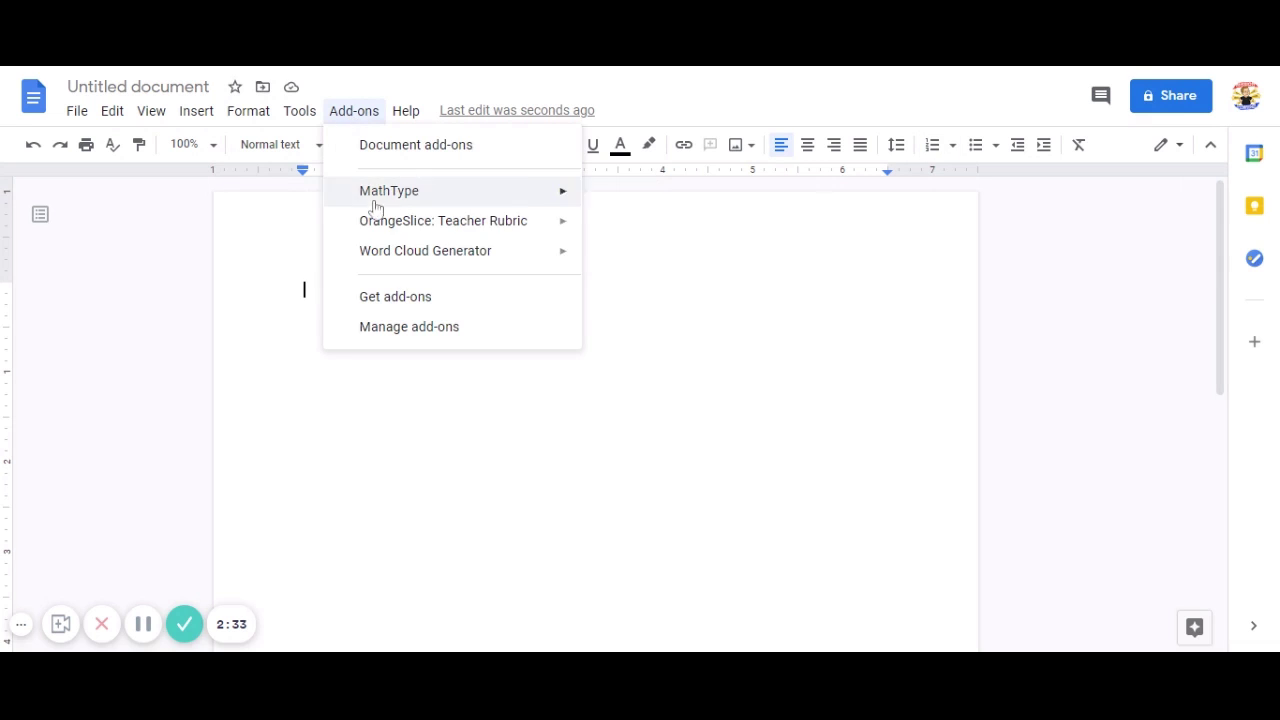
Search the add-ons store for 'Highlight Tool' and browse the matching results.
left_click(392, 296)
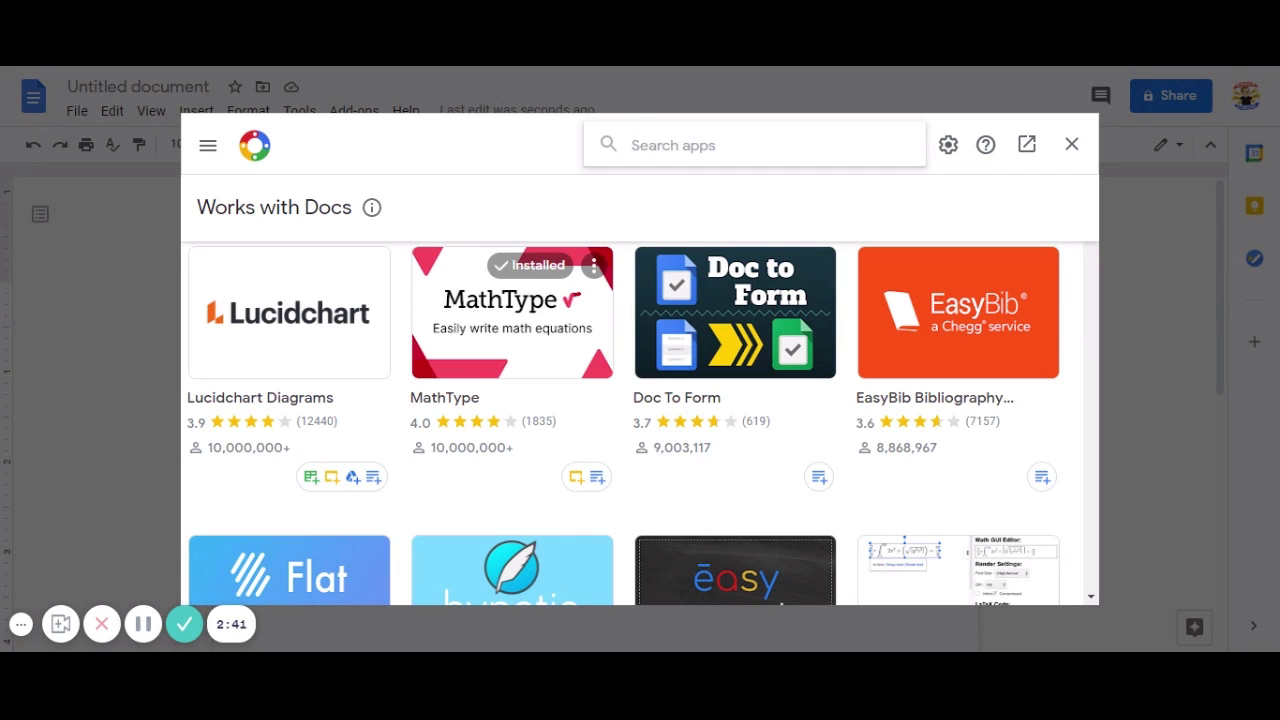
type("highl")
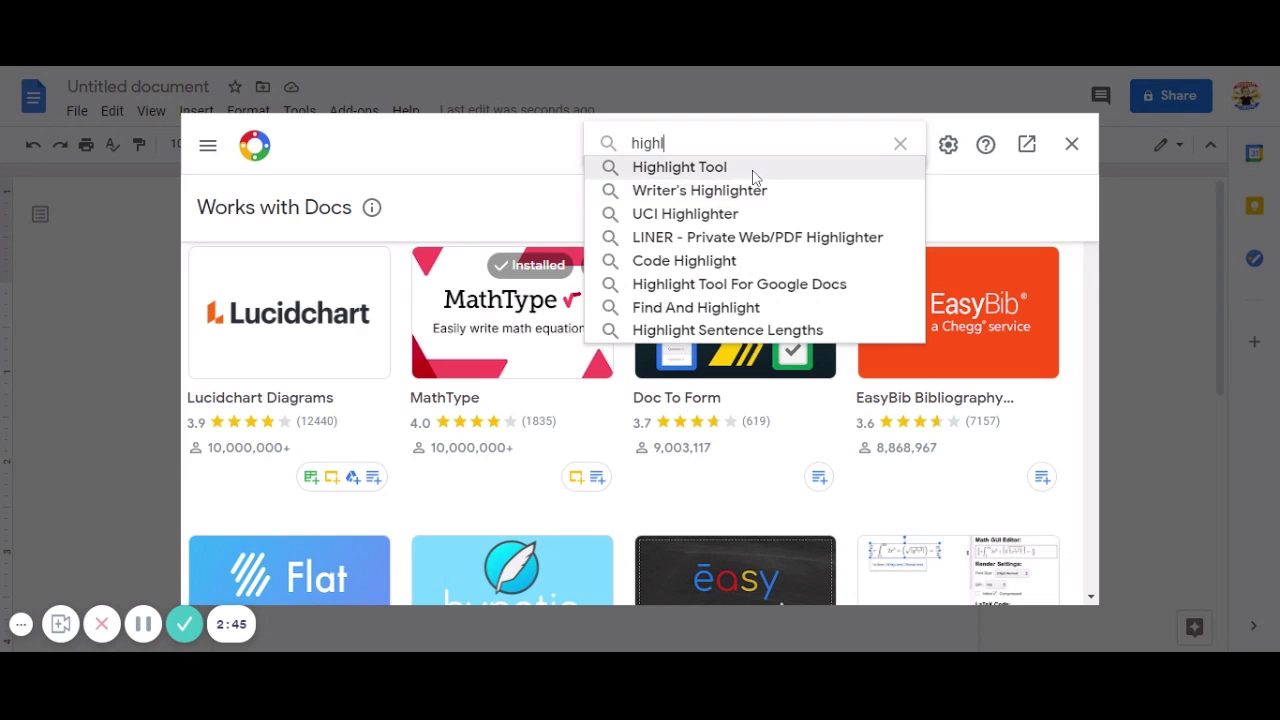
left_click(751, 170)
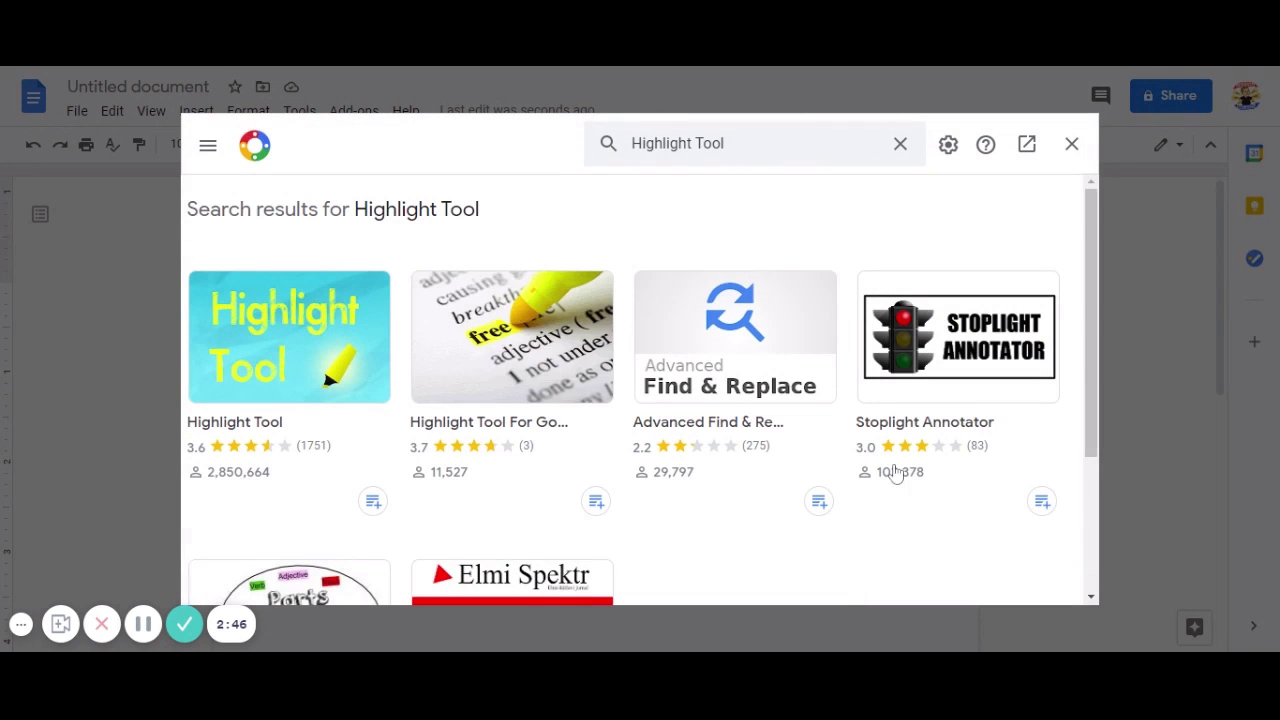
scroll(922, 472, "down", 1)
scroll(925, 475, "down", 2)
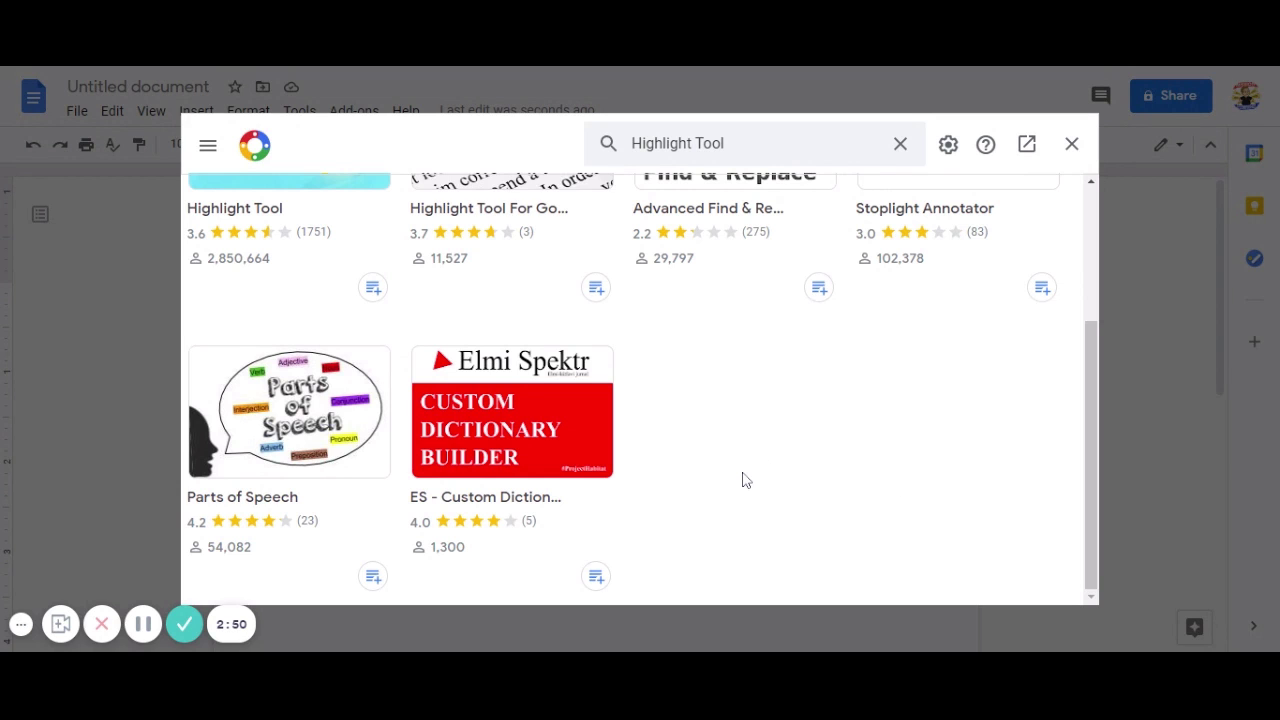
scroll(743, 481, "up", 3)
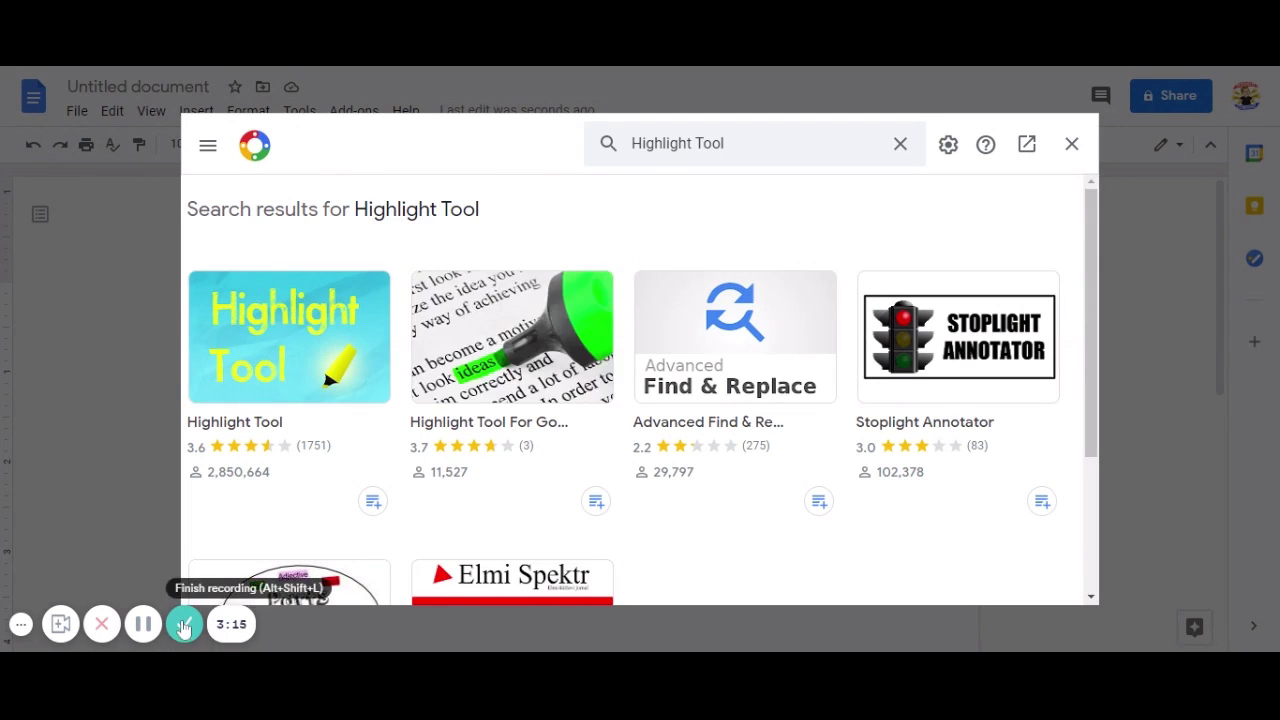
Open the 'Module B: Fahrenheit 451 Summary Table' document.
left_click(184, 622)
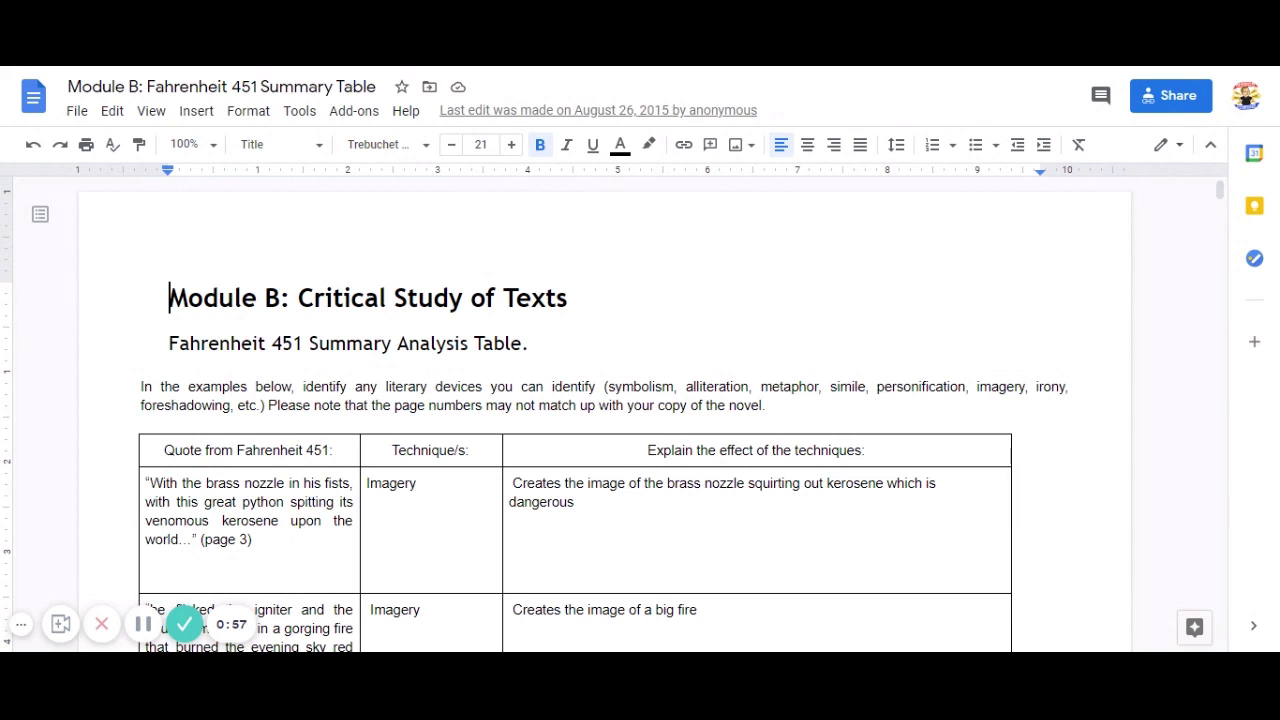
Show the document's full history via File > Version history > See version history.
left_click(82, 116)
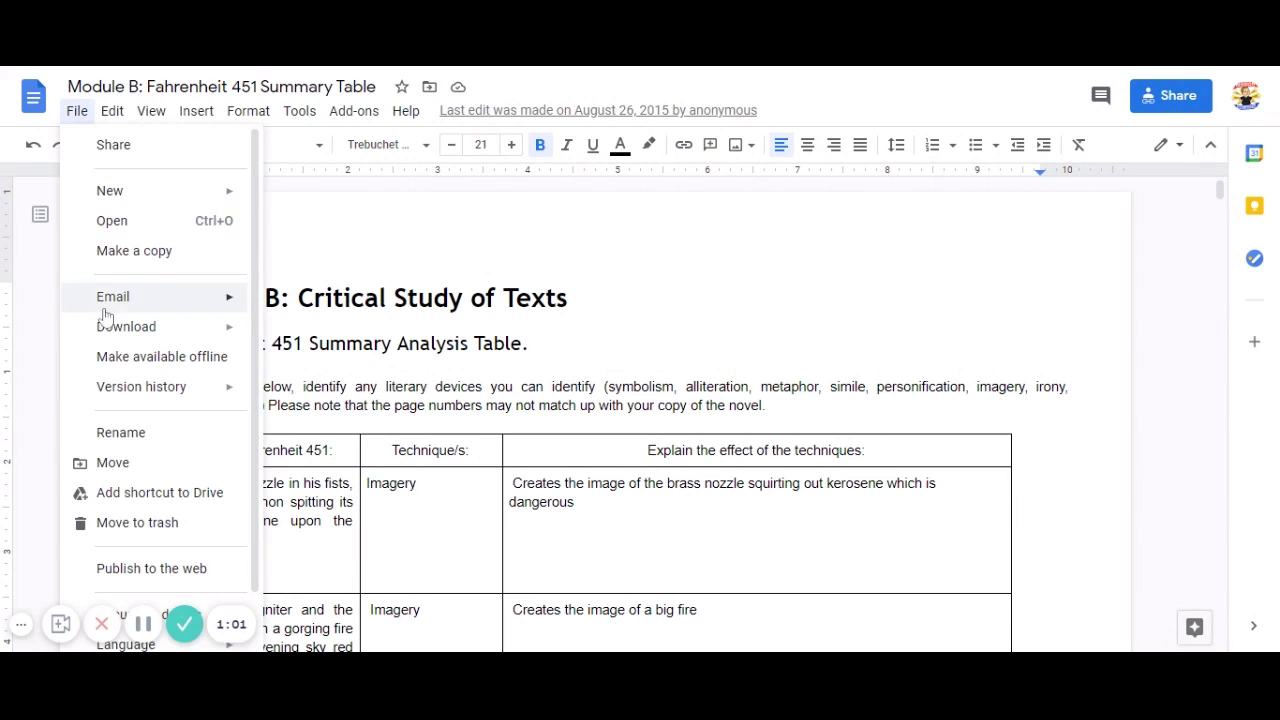
mouse_move(108, 395)
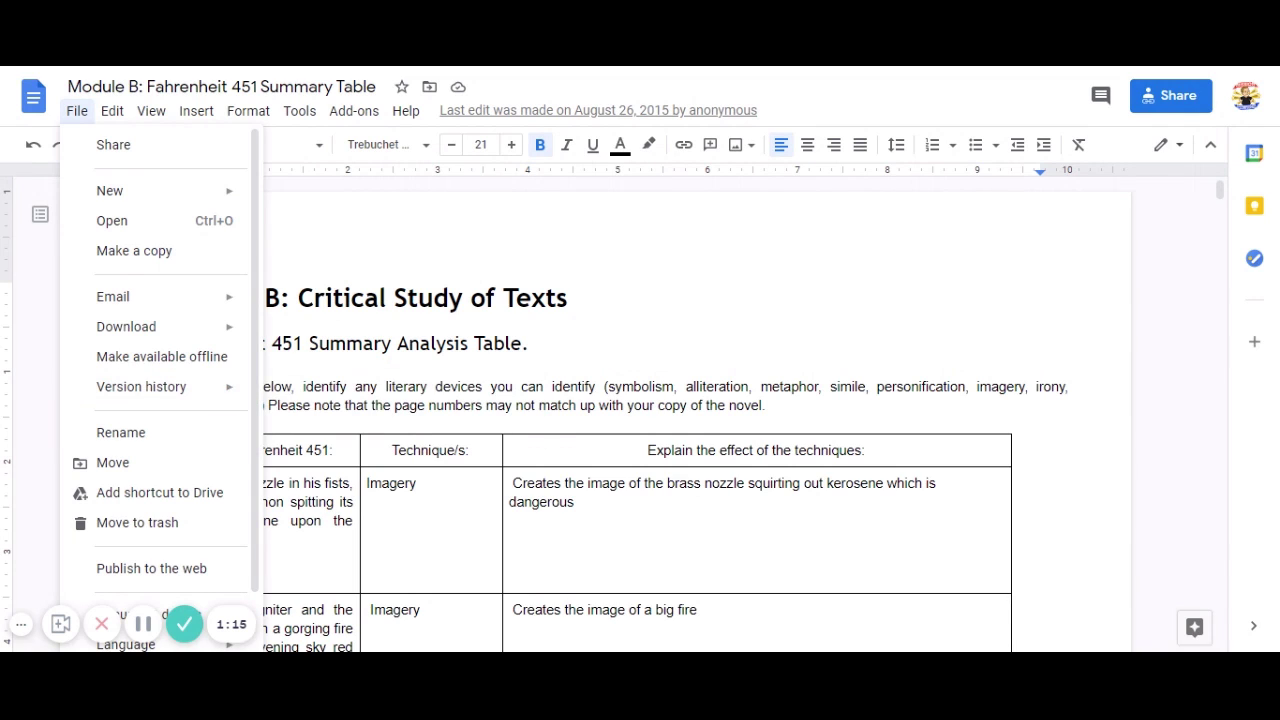
mouse_move(234, 400)
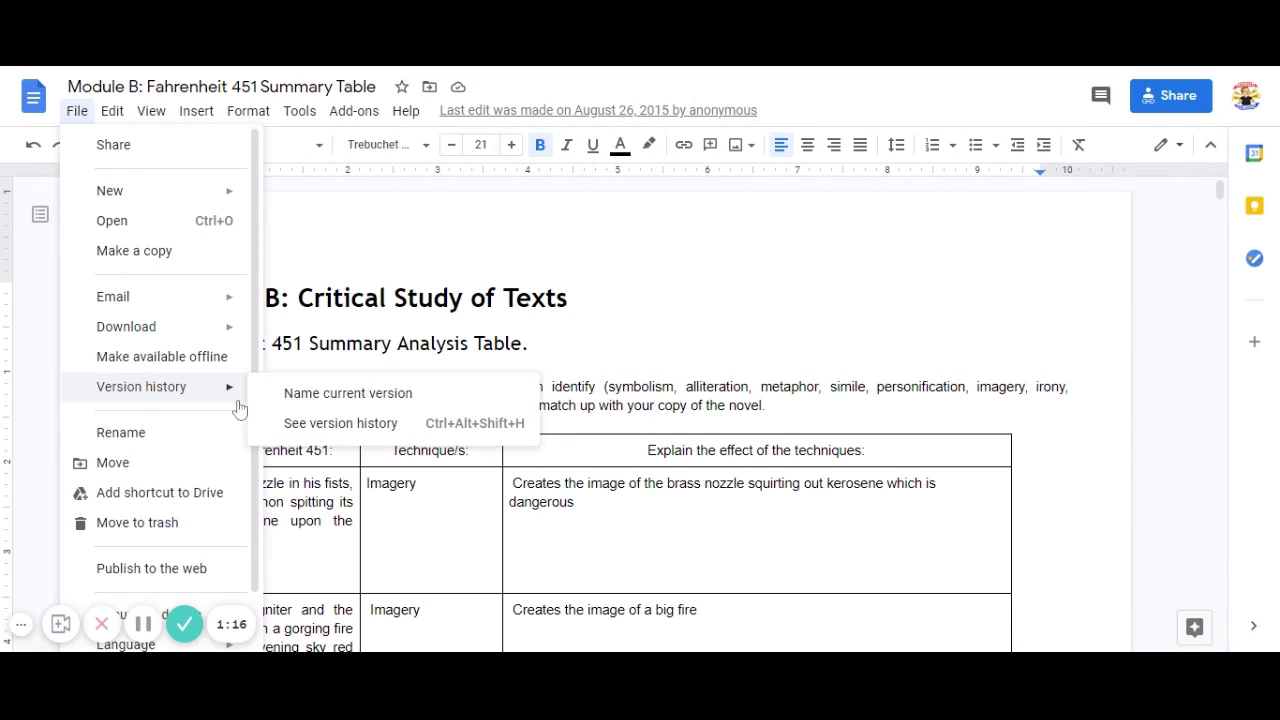
left_click(344, 431)
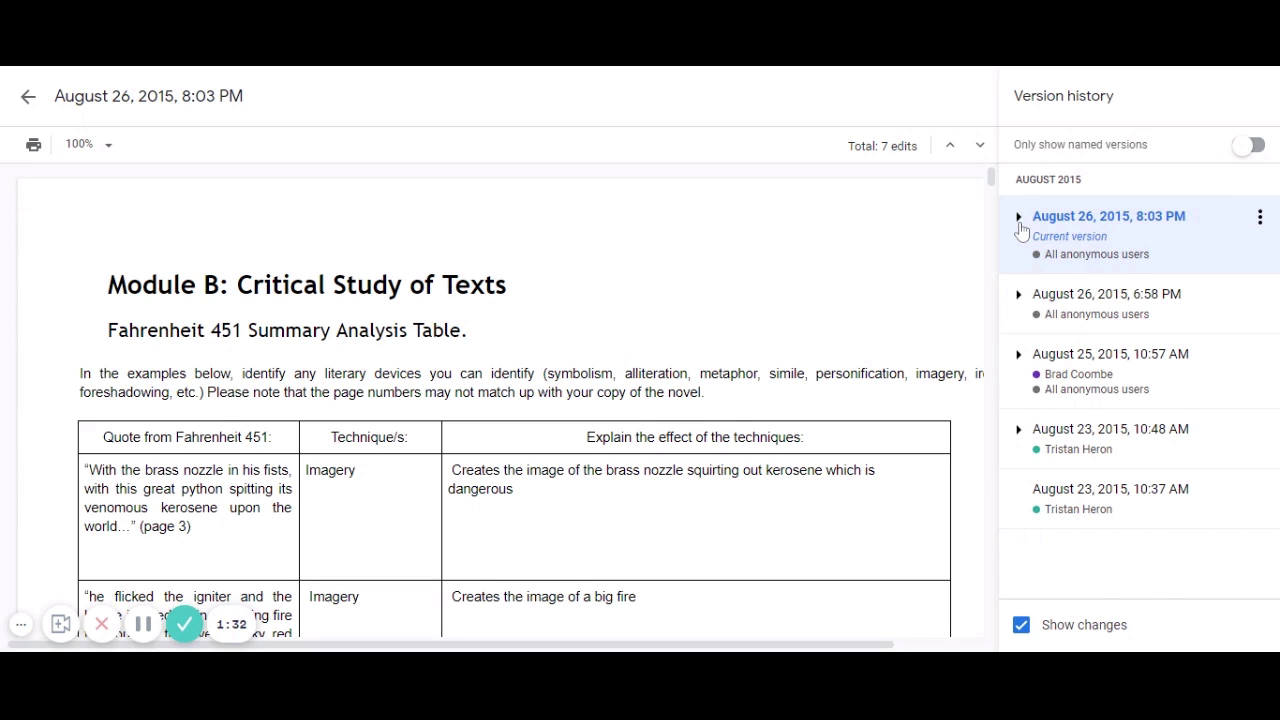
Expand the August 26, 8:03 PM version to list its 8:01, 8:00 and 7:59 PM saves.
left_click(1018, 217)
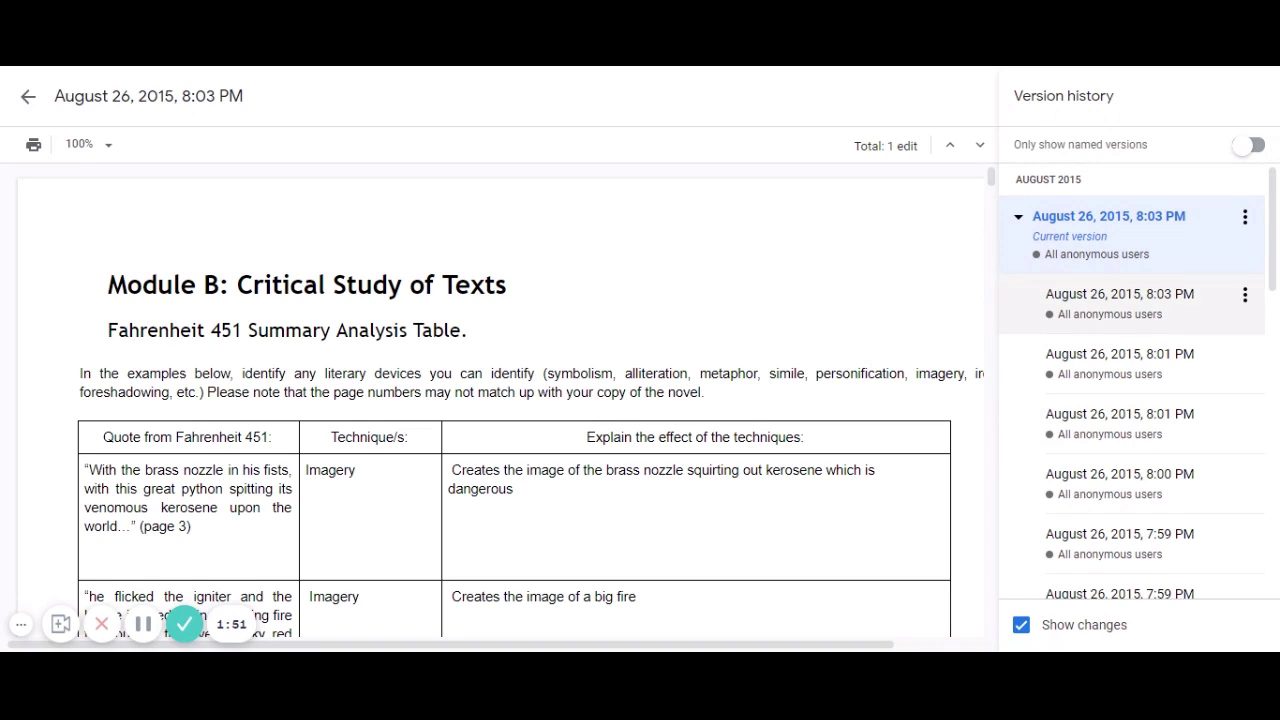
left_click(1089, 316)
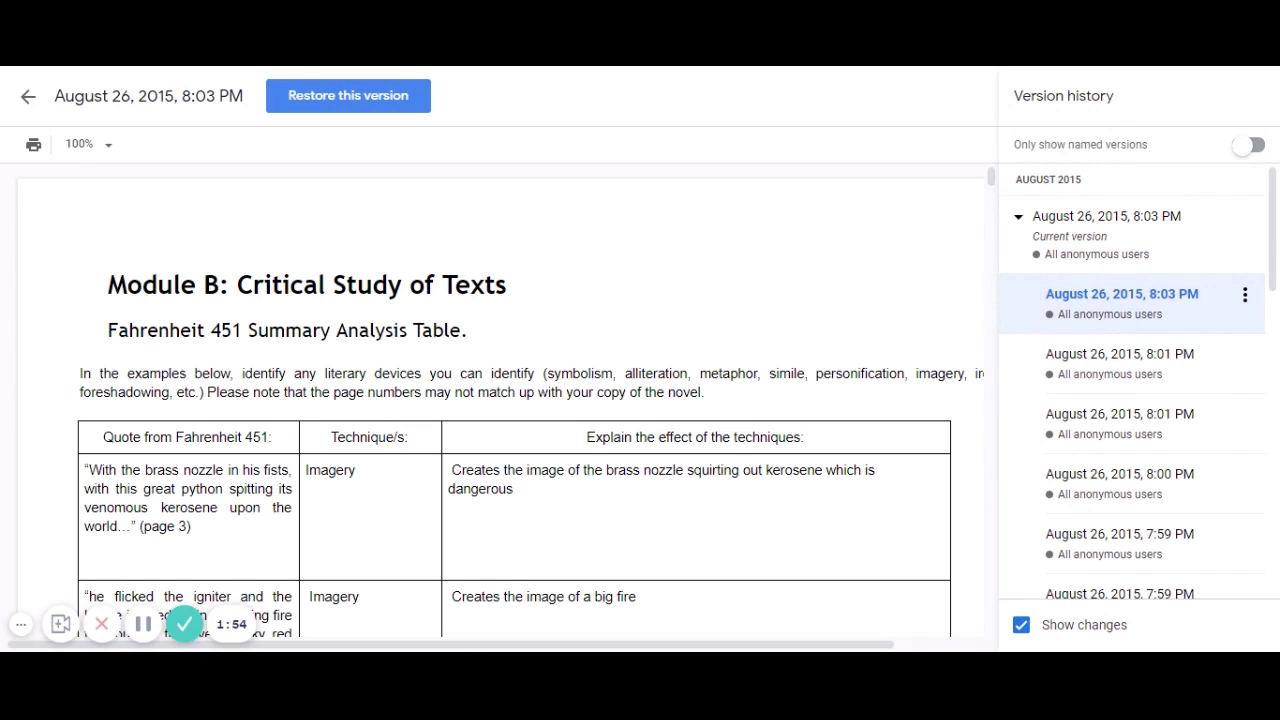
scroll(500, 400, "down", 6)
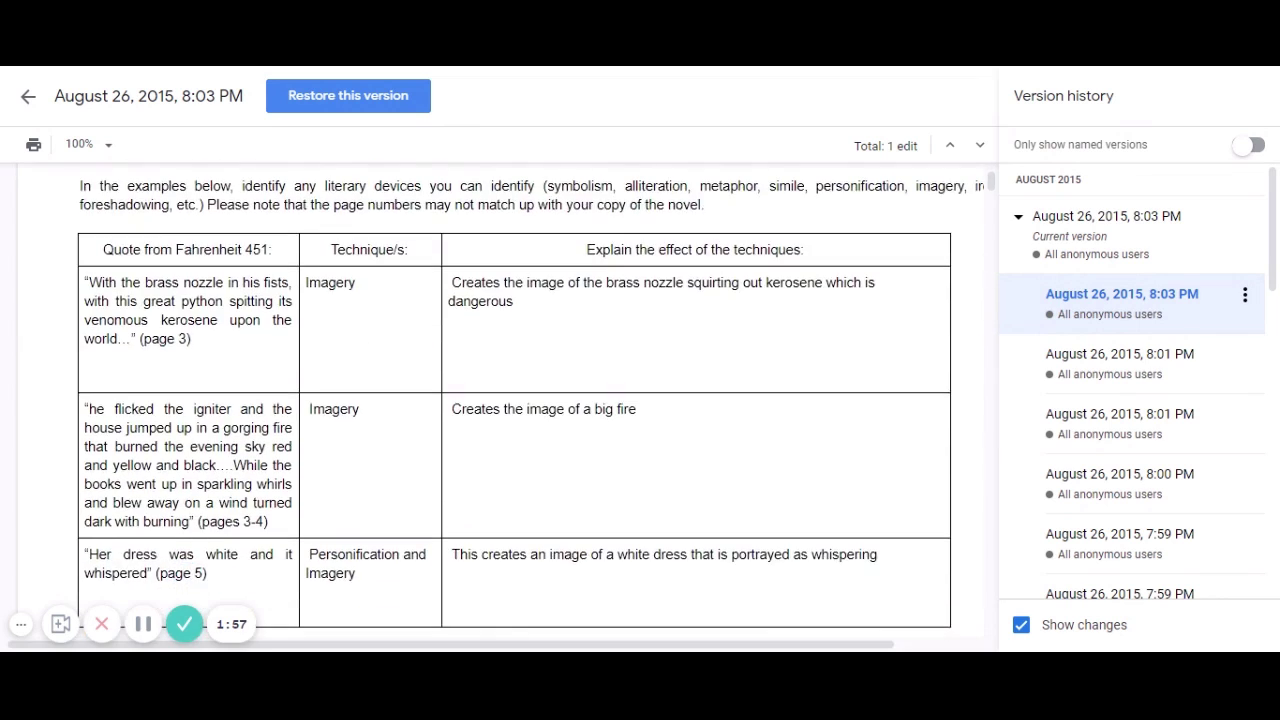
scroll(500, 400, "down", 4)
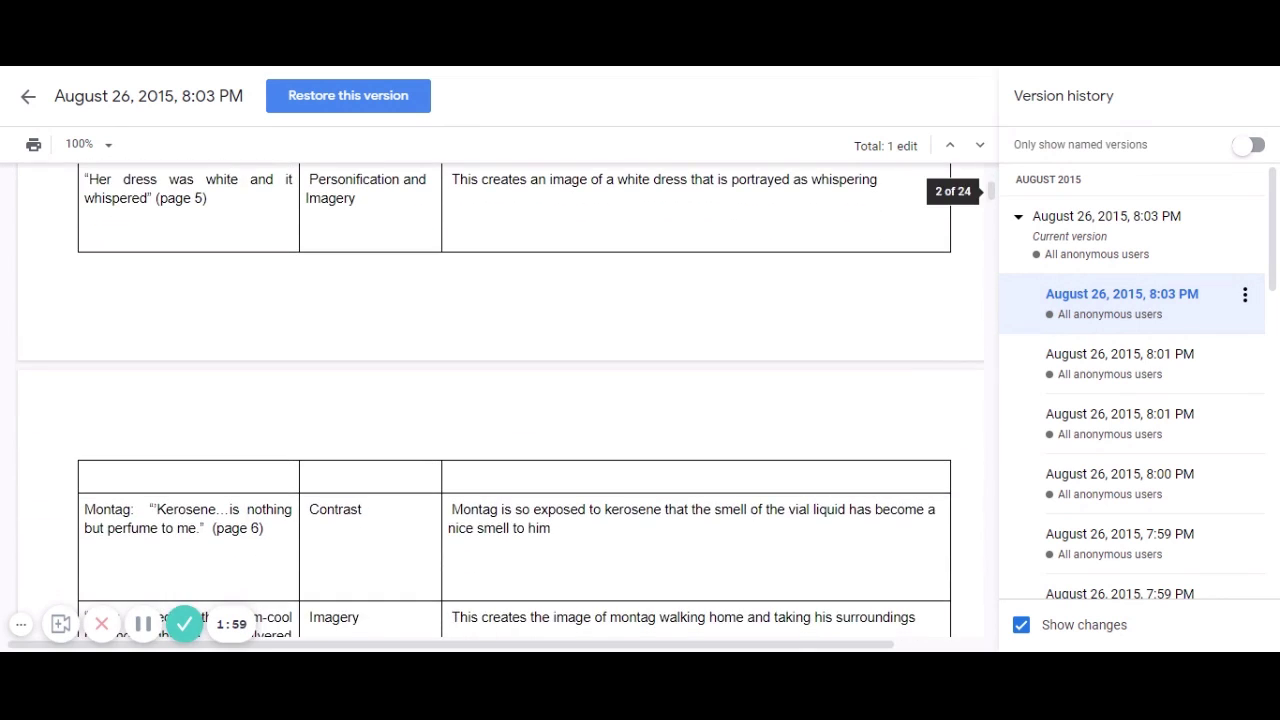
scroll(500, 400, "down", 10)
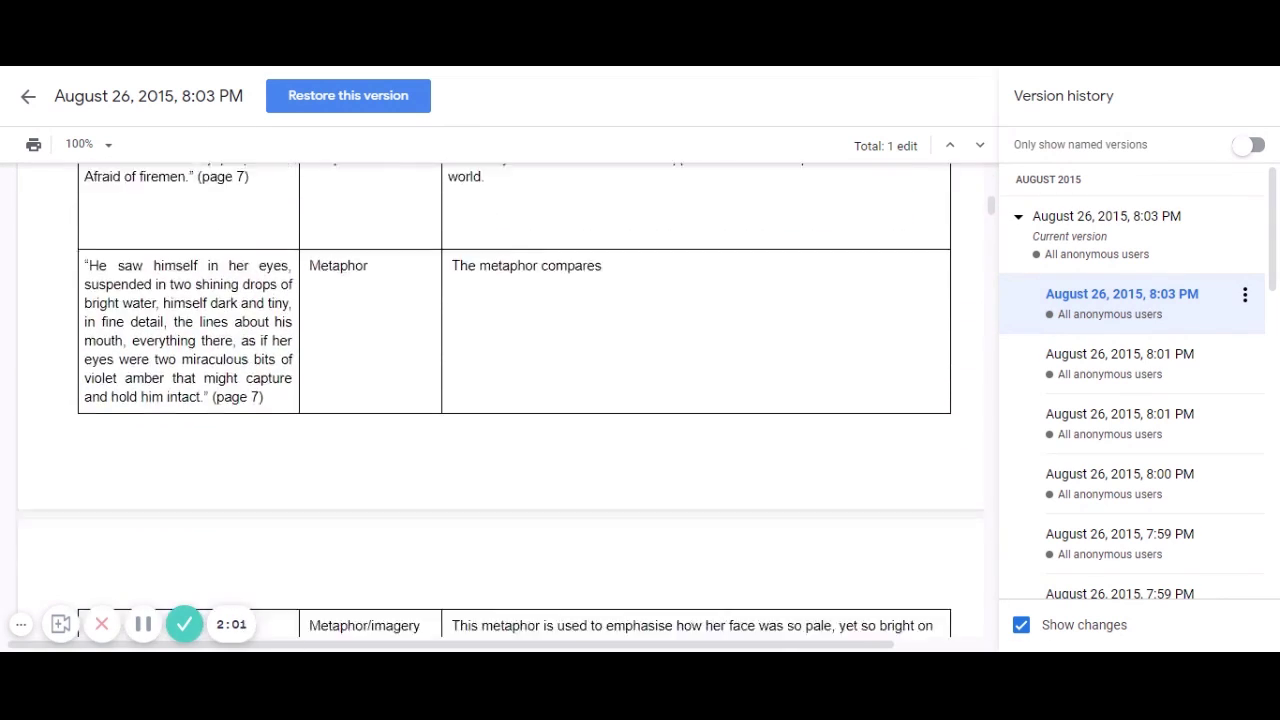
scroll(500, 400, "down", 9)
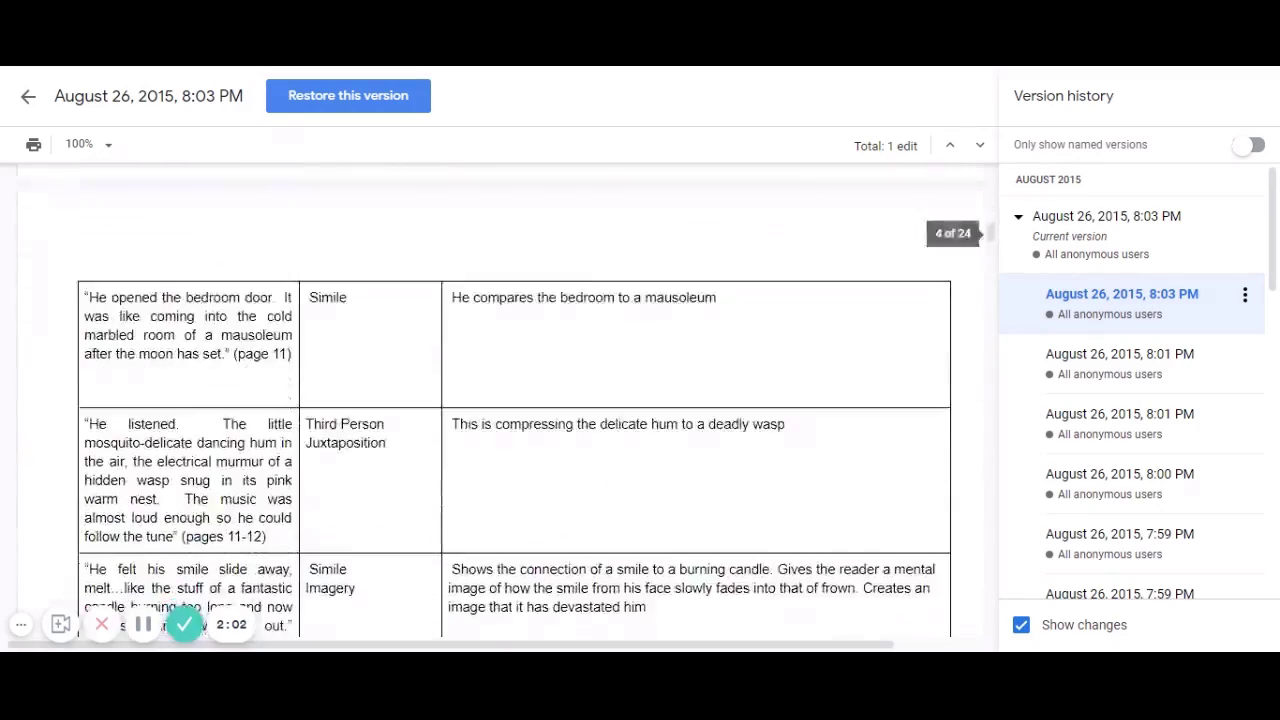
scroll(500, 400, "down", 10)
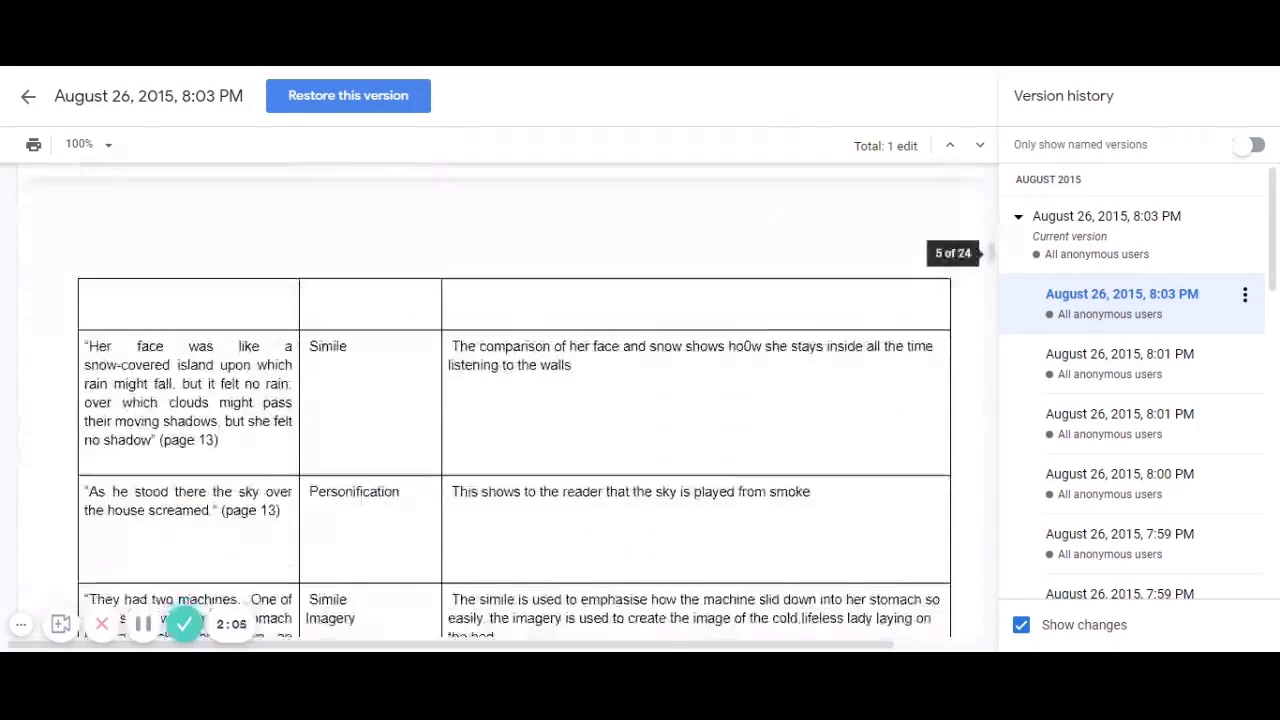
scroll(500, 400, "down", 10)
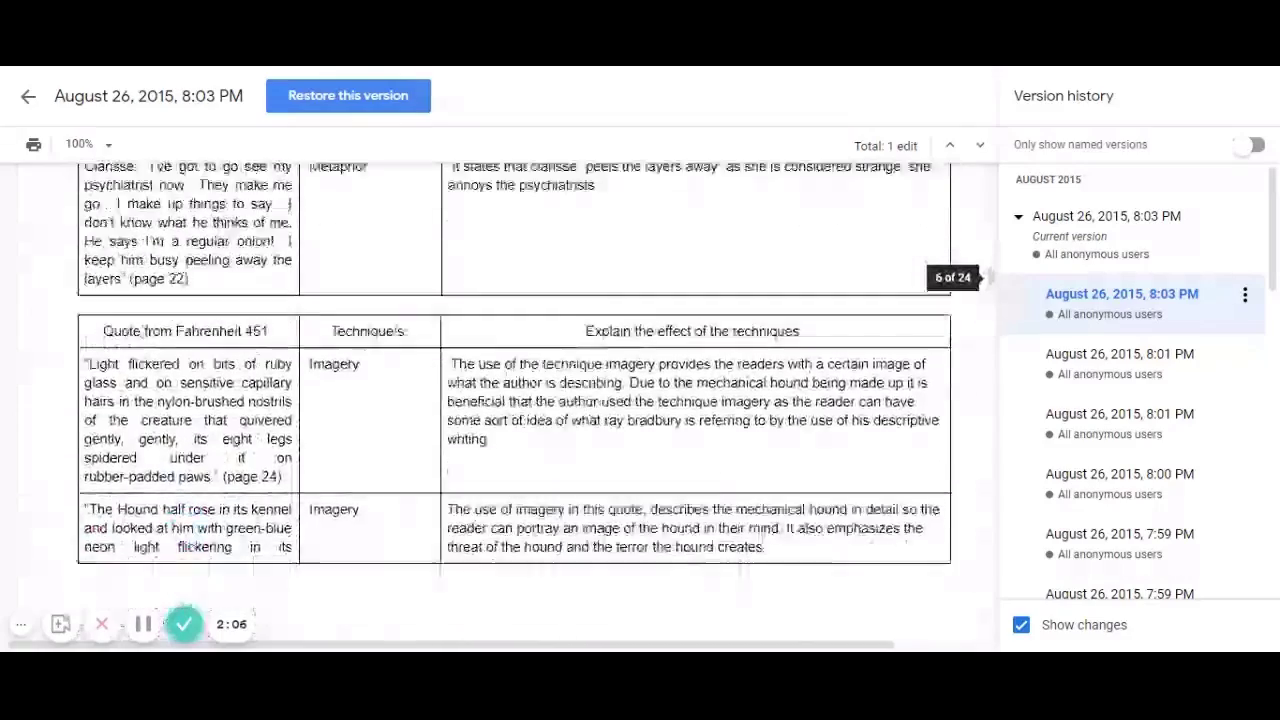
scroll(500, 400, "down", 10)
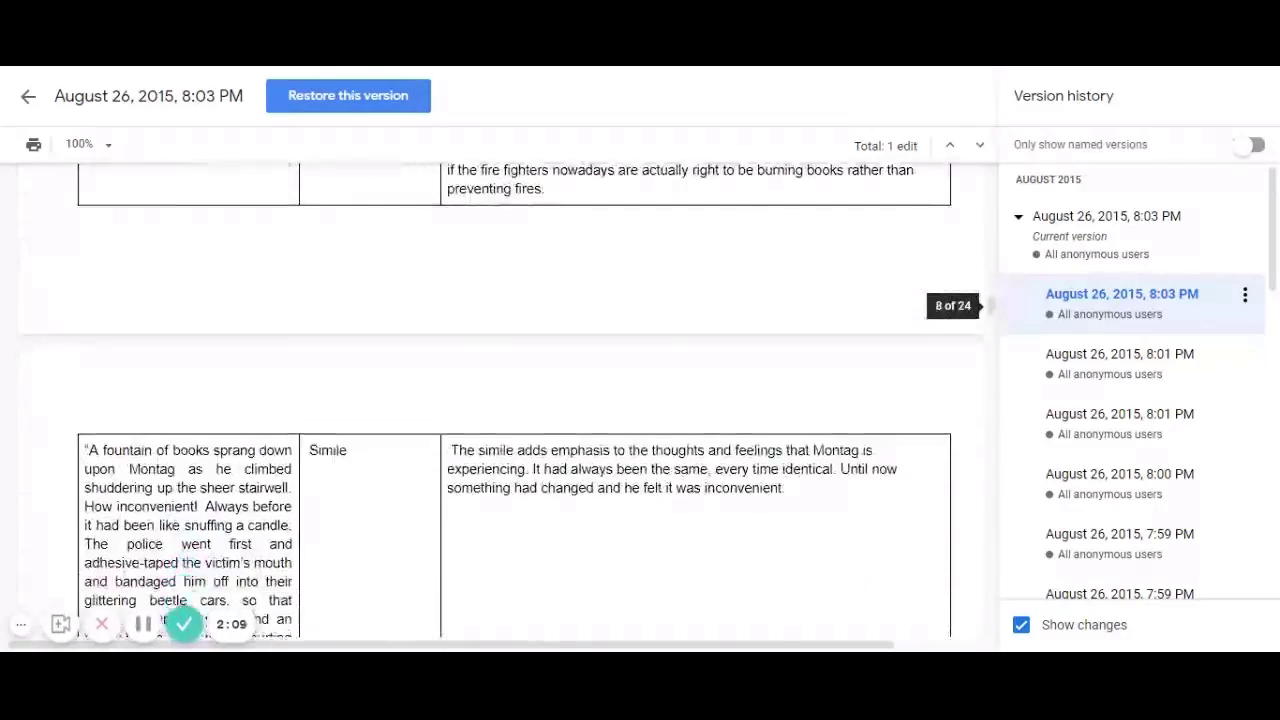
scroll(500, 400, "down", 10)
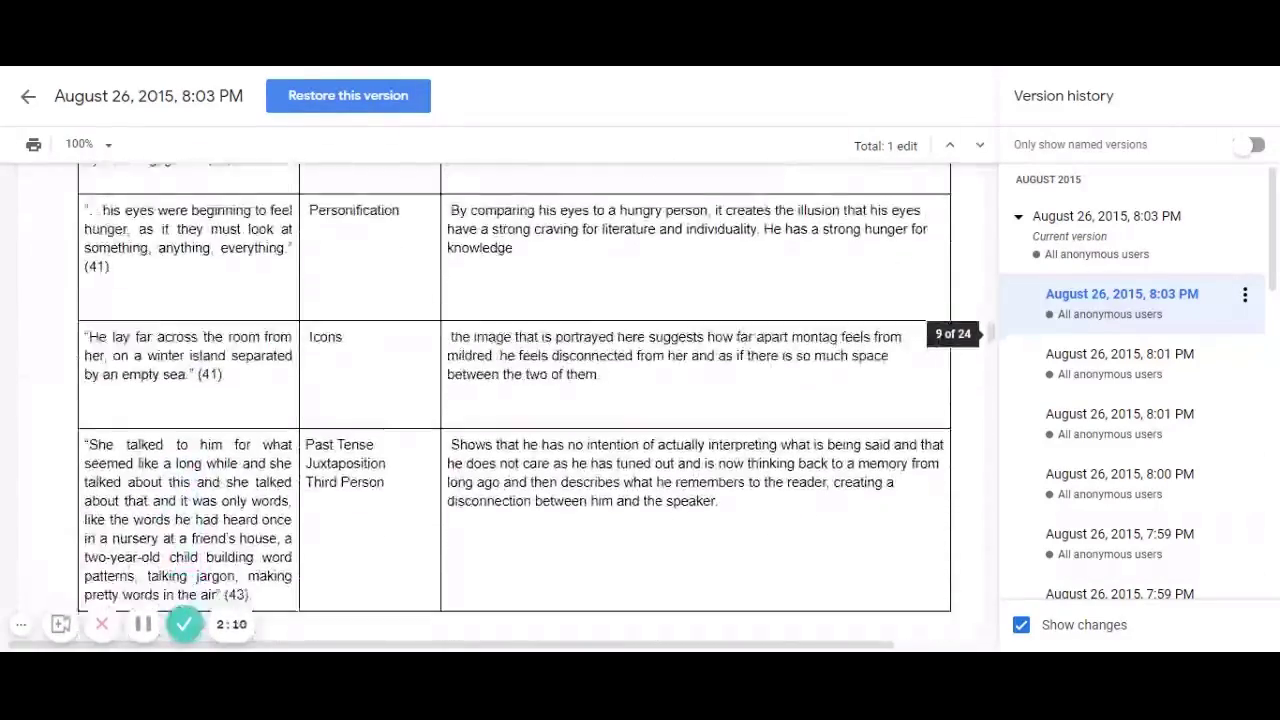
scroll(500, 400, "down", 10)
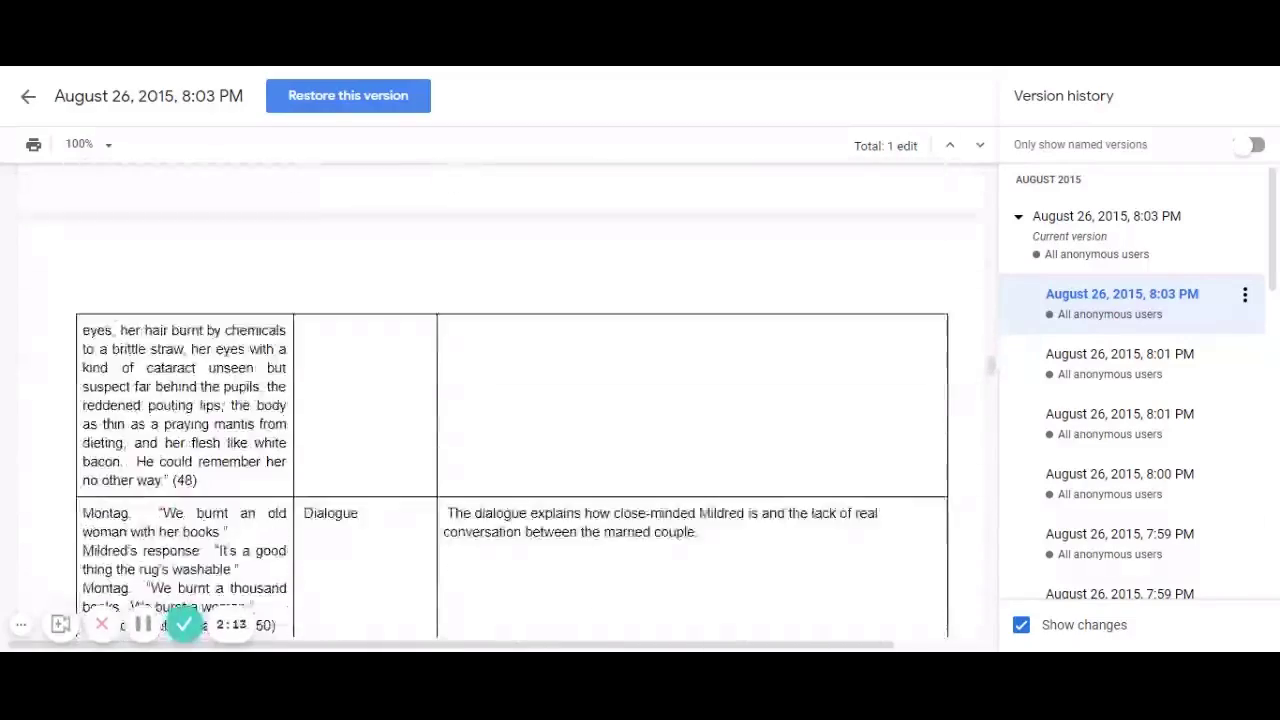
scroll(500, 400, "down", 10)
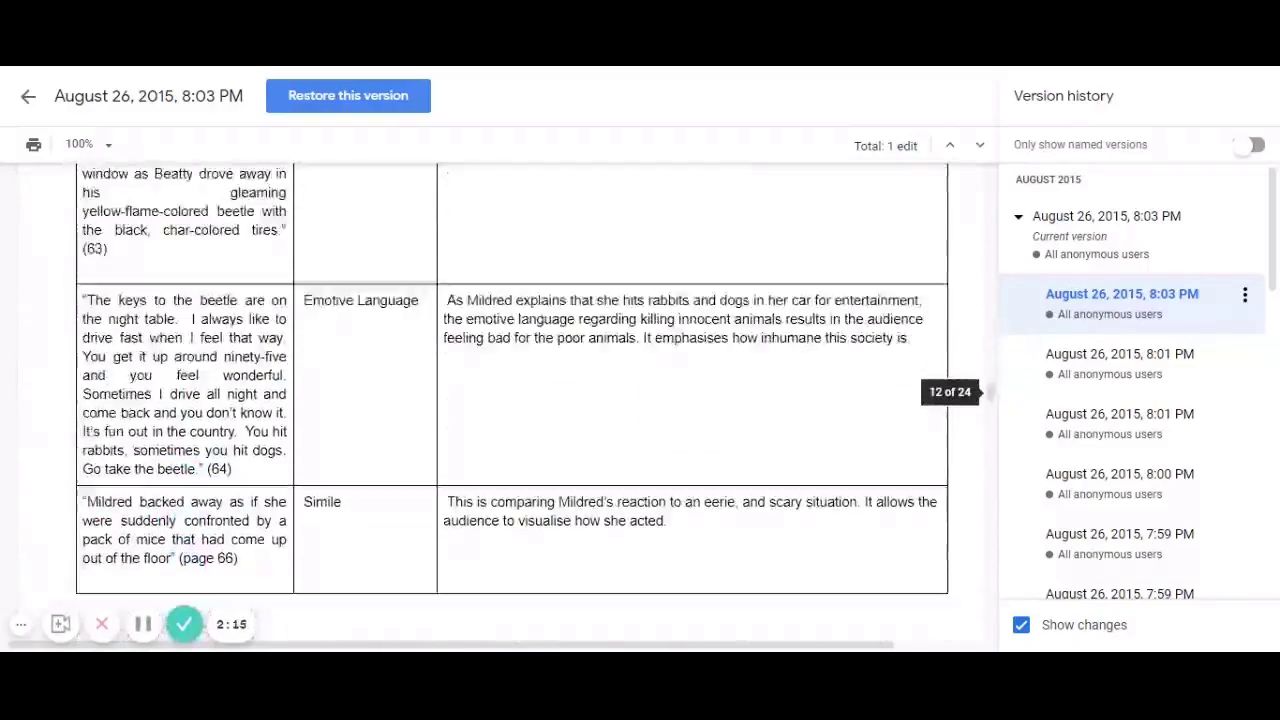
scroll(500, 400, "down", 10)
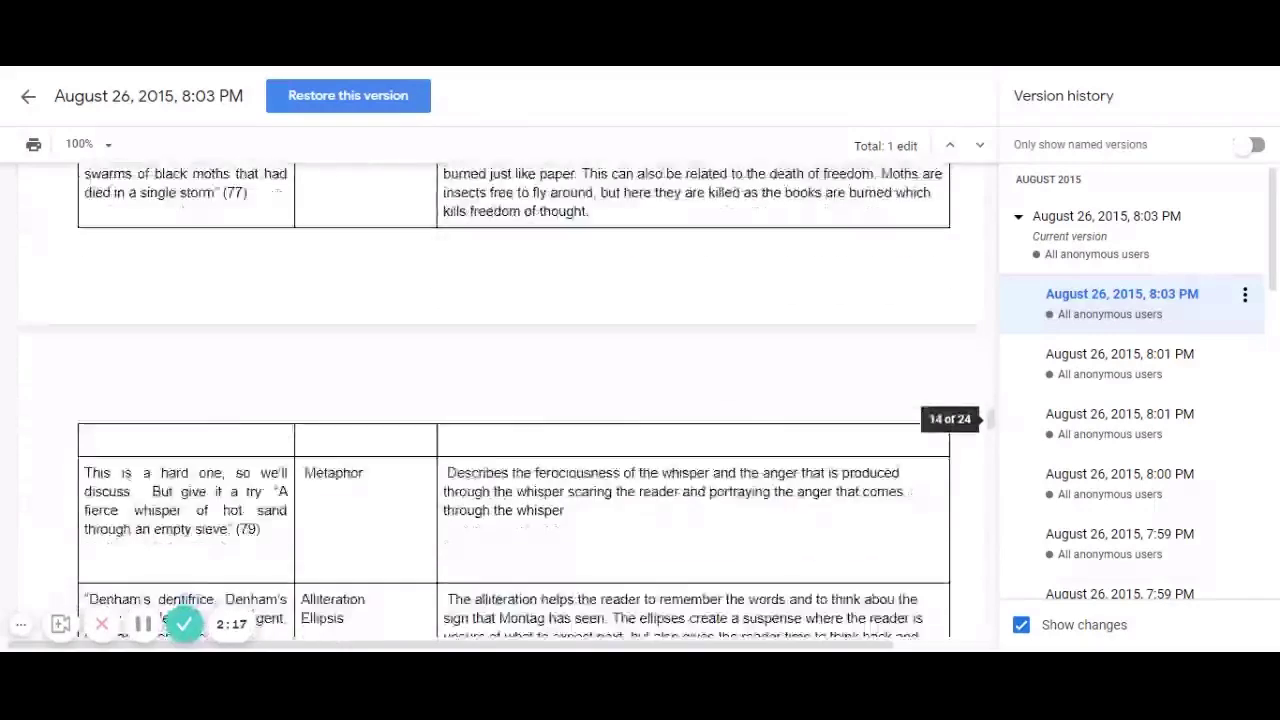
scroll(500, 400, "down", 2)
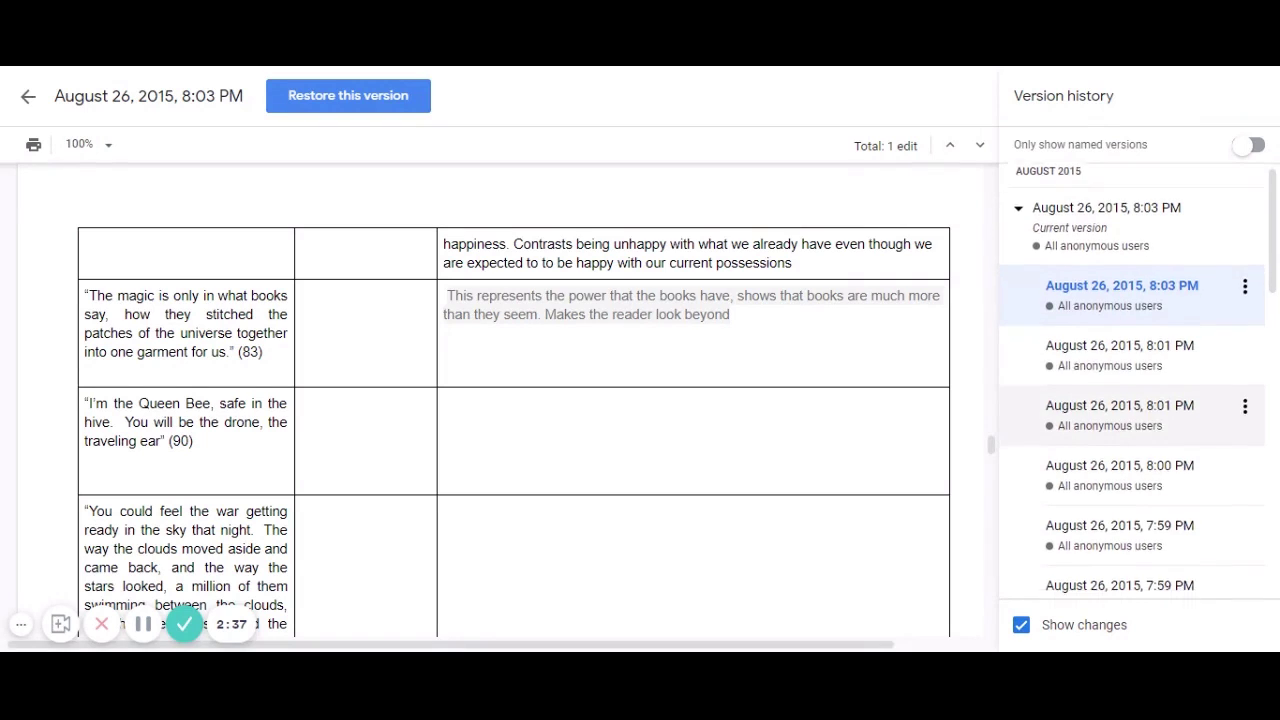
scroll(1135, 440, "down", 4)
scroll(1130, 445, "down", 5)
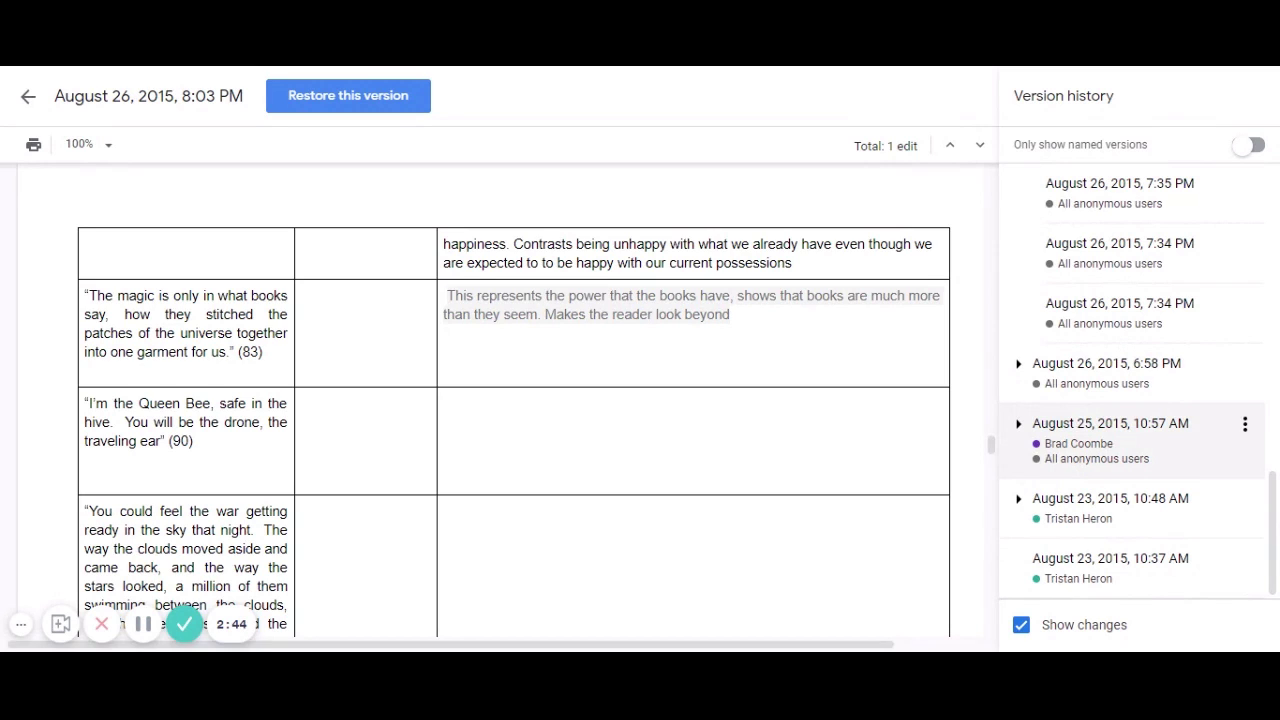
Preview the August 25, 2015, 10:57 AM version and scroll through its 114 purple edits.
left_click(1110, 430)
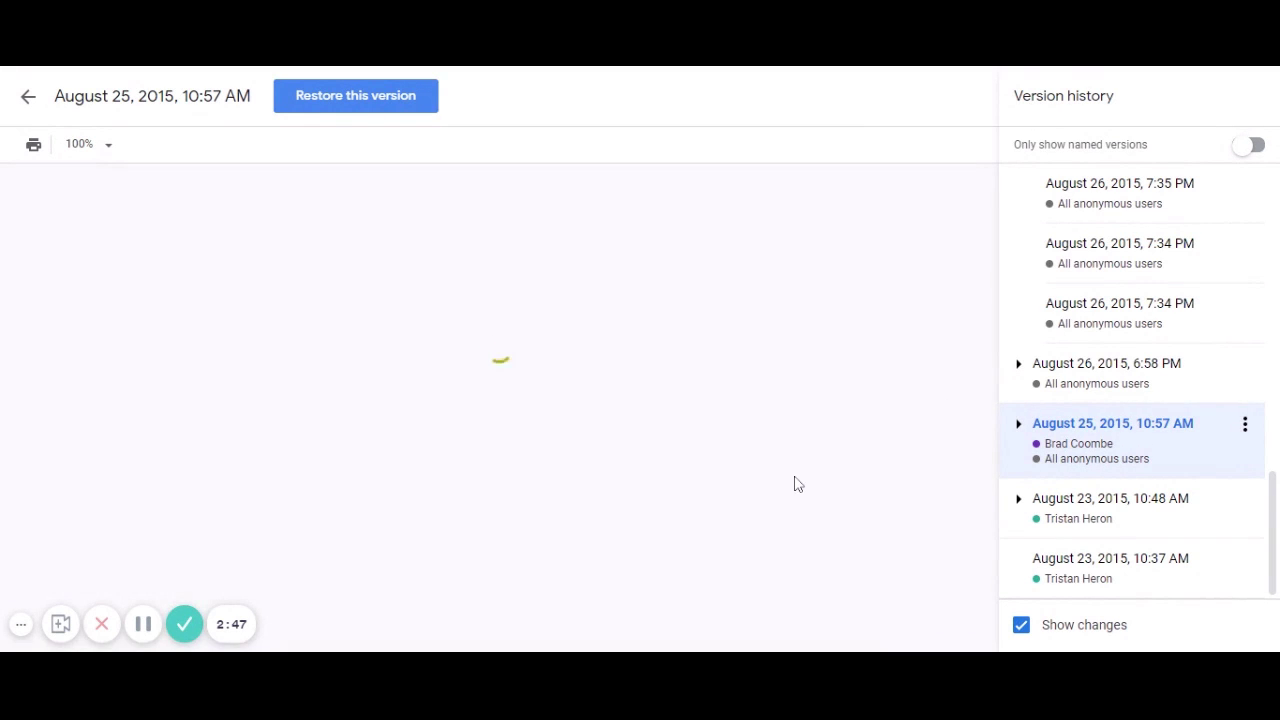
scroll(500, 400, "down", 1)
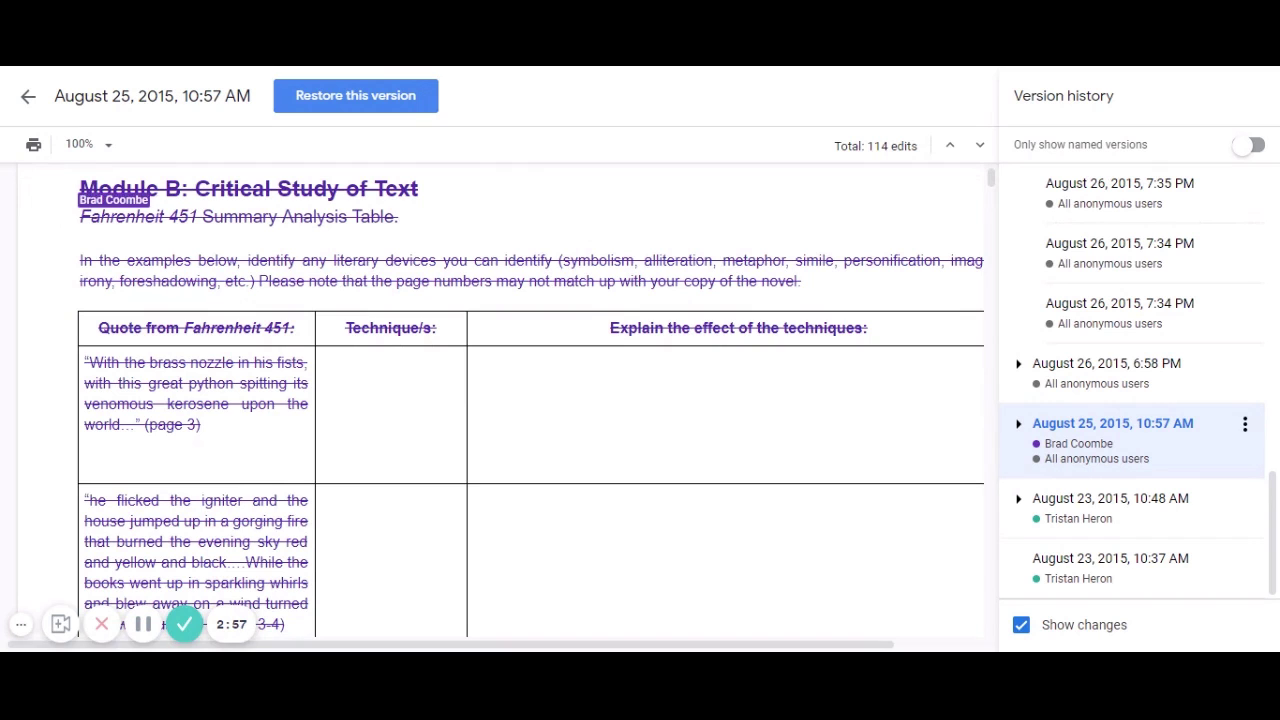
scroll(530, 400, "down", 8)
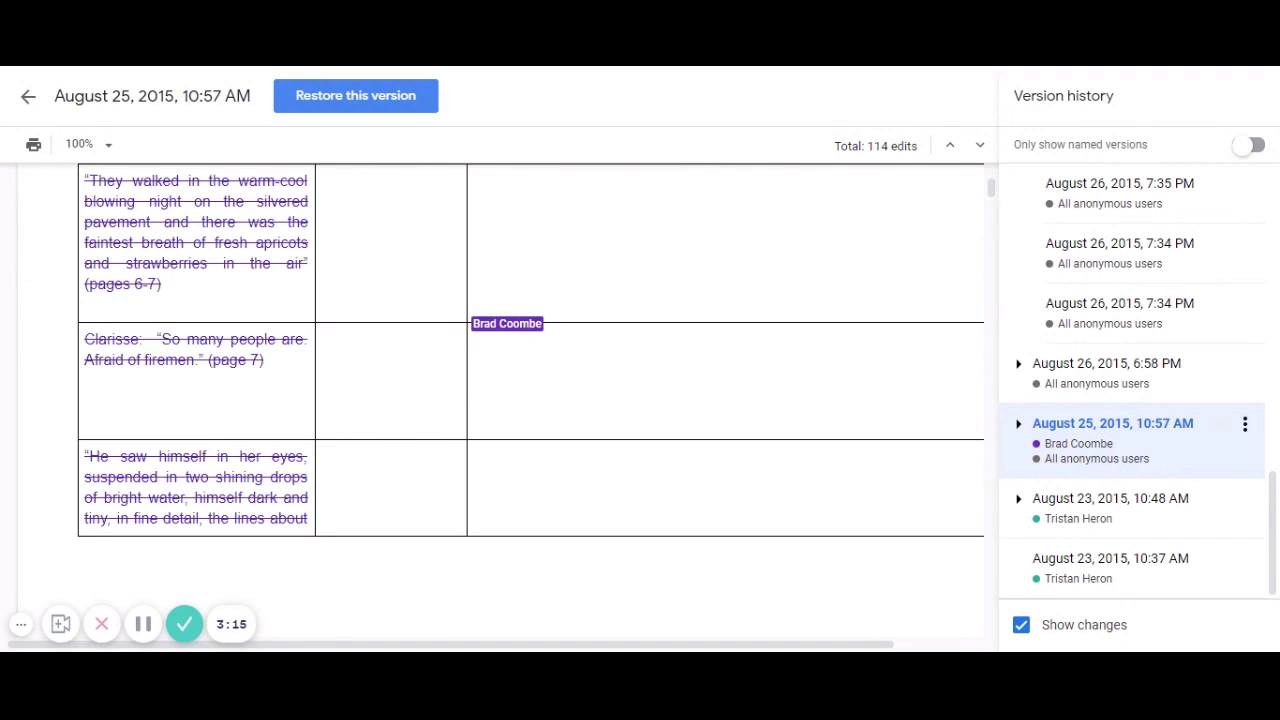
Preview the August 23 10:37 AM, then 10:48 AM versions, scrolling through the green-highlighted table.
left_click(1075, 566)
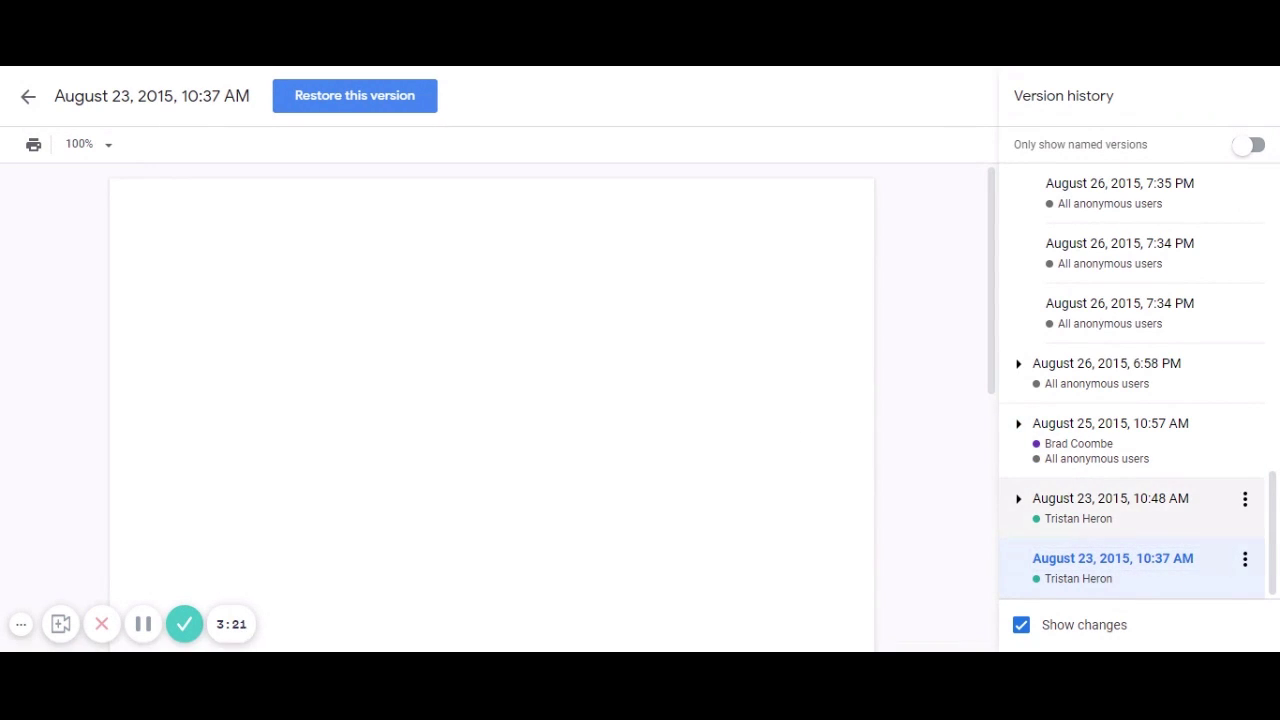
left_click(1110, 504)
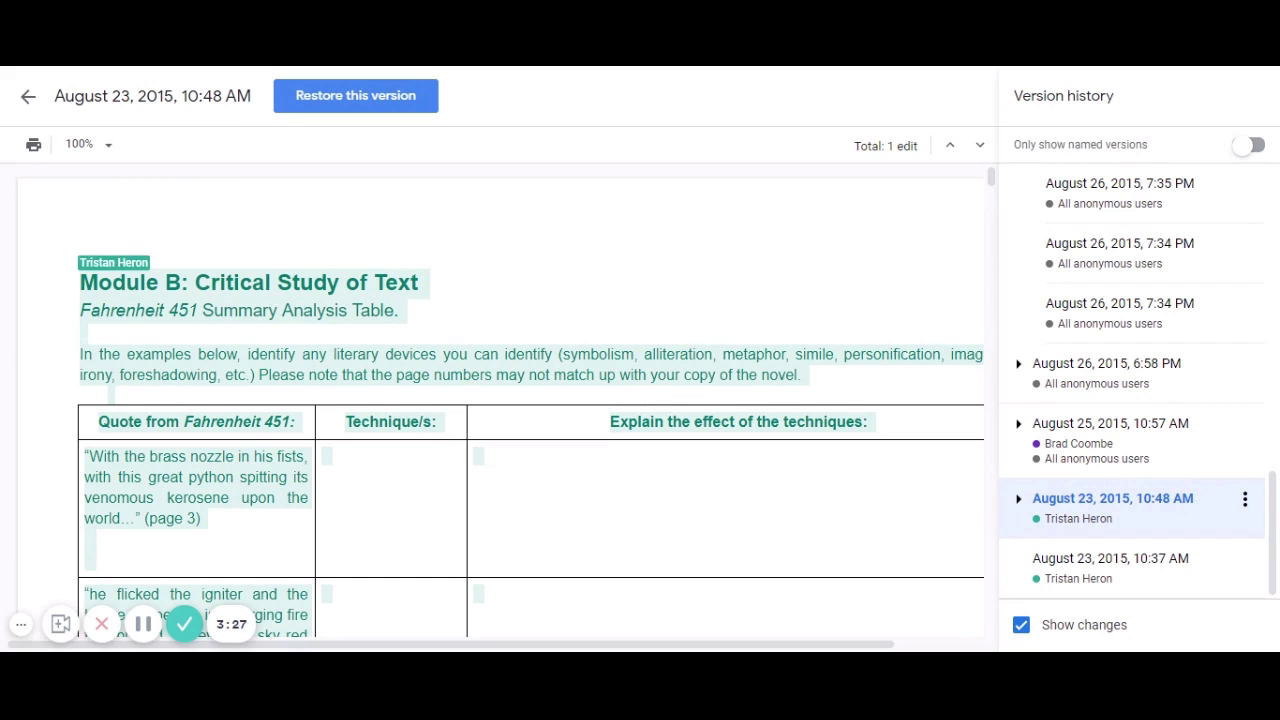
scroll(500, 400, "down", 10)
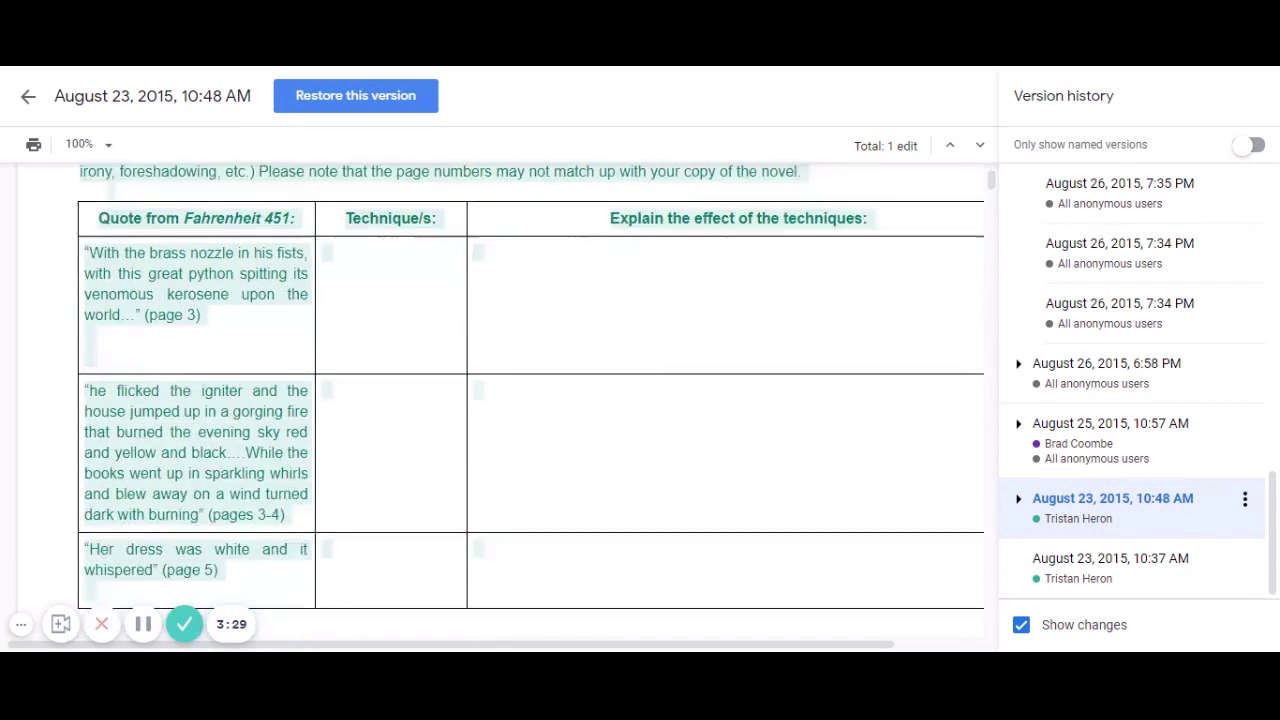
scroll(500, 400, "down", 8)
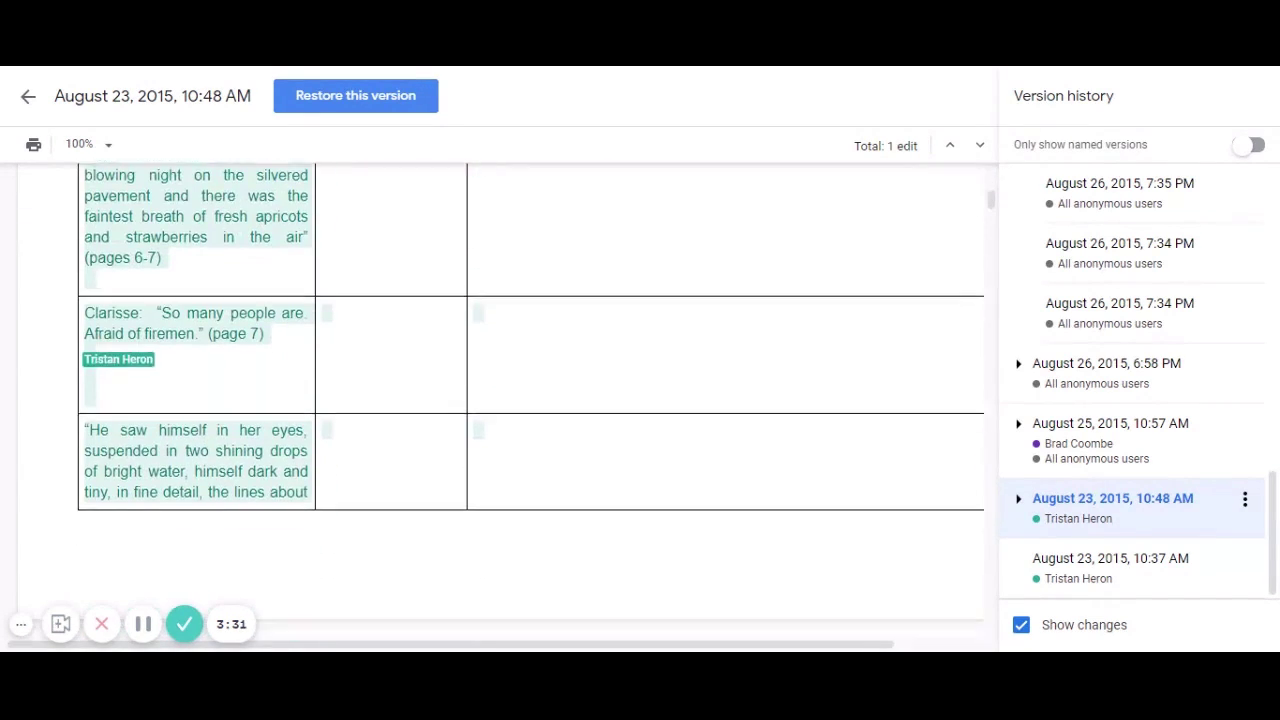
scroll(500, 400, "down", 10)
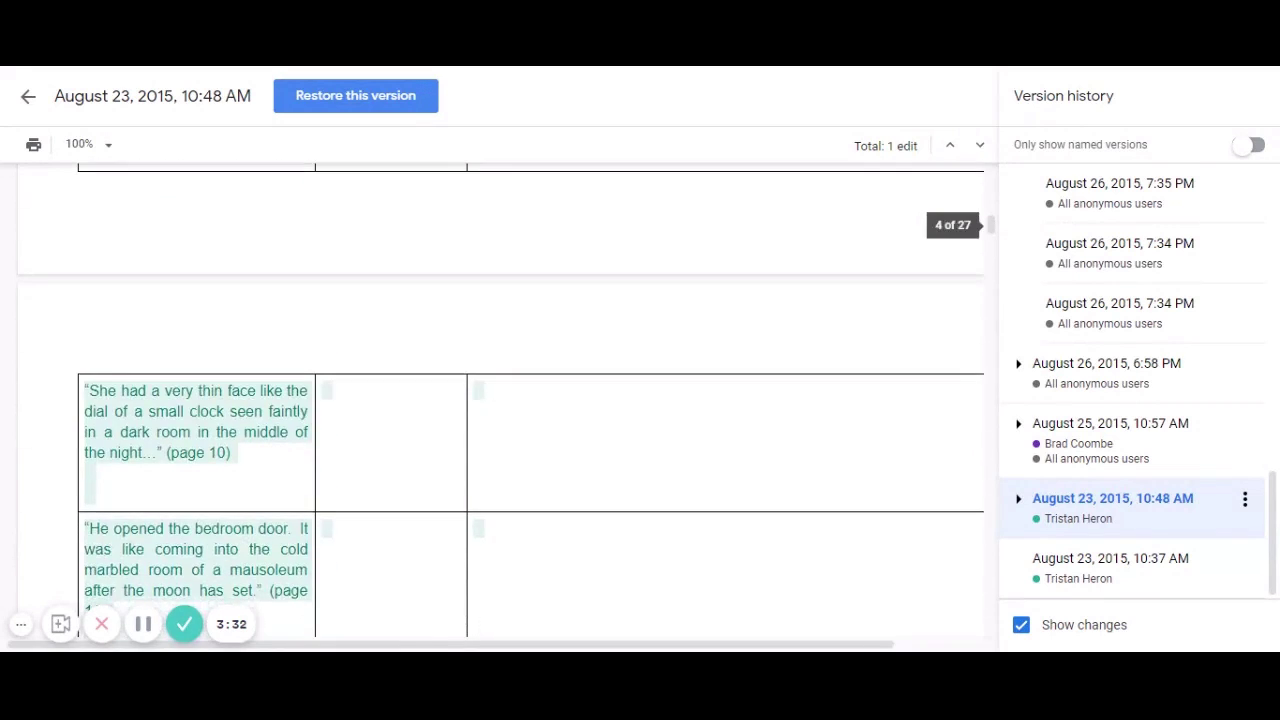
scroll(500, 400, "down", 10)
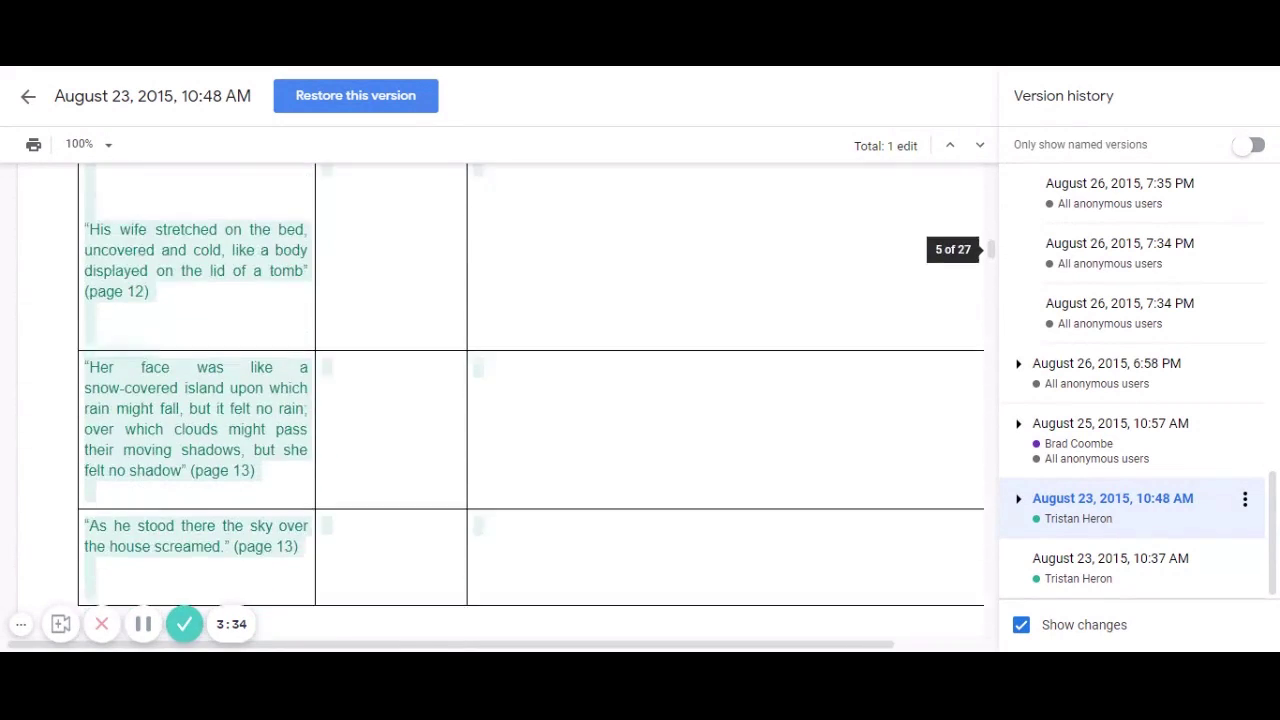
scroll(500, 400, "down", 1)
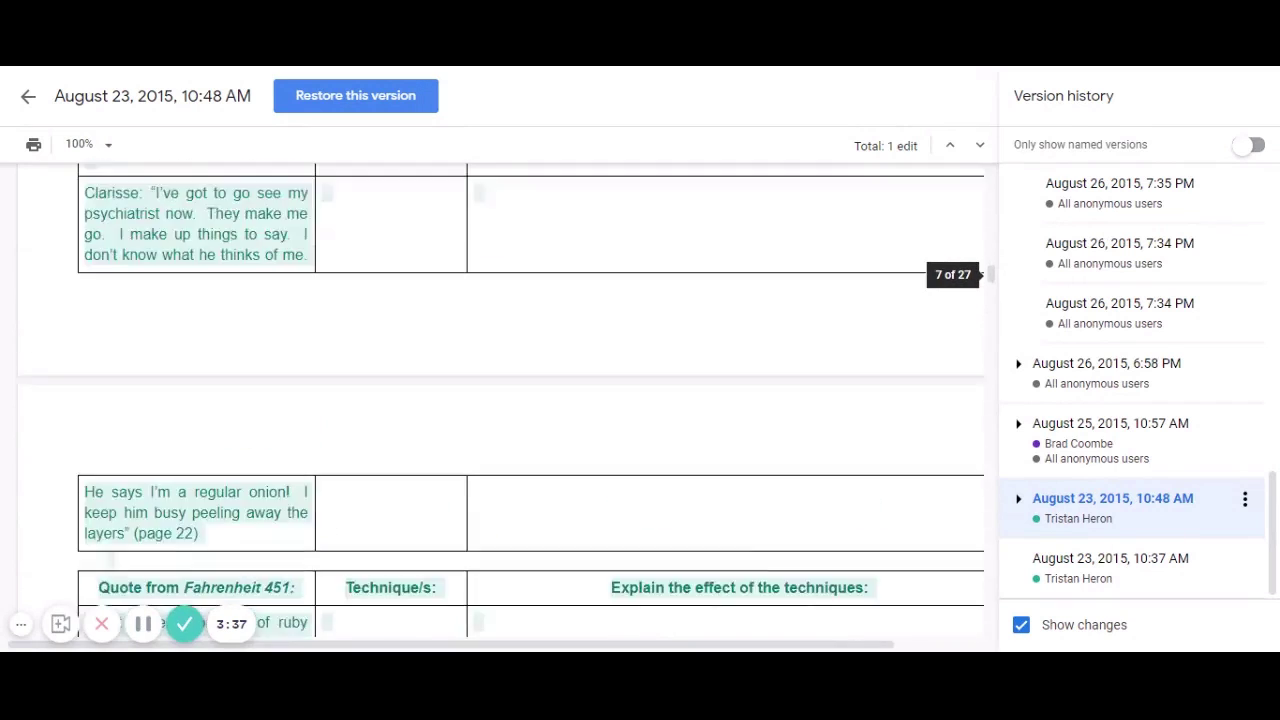
scroll(500, 400, "up", 10)
scroll(500, 400, "up", 20)
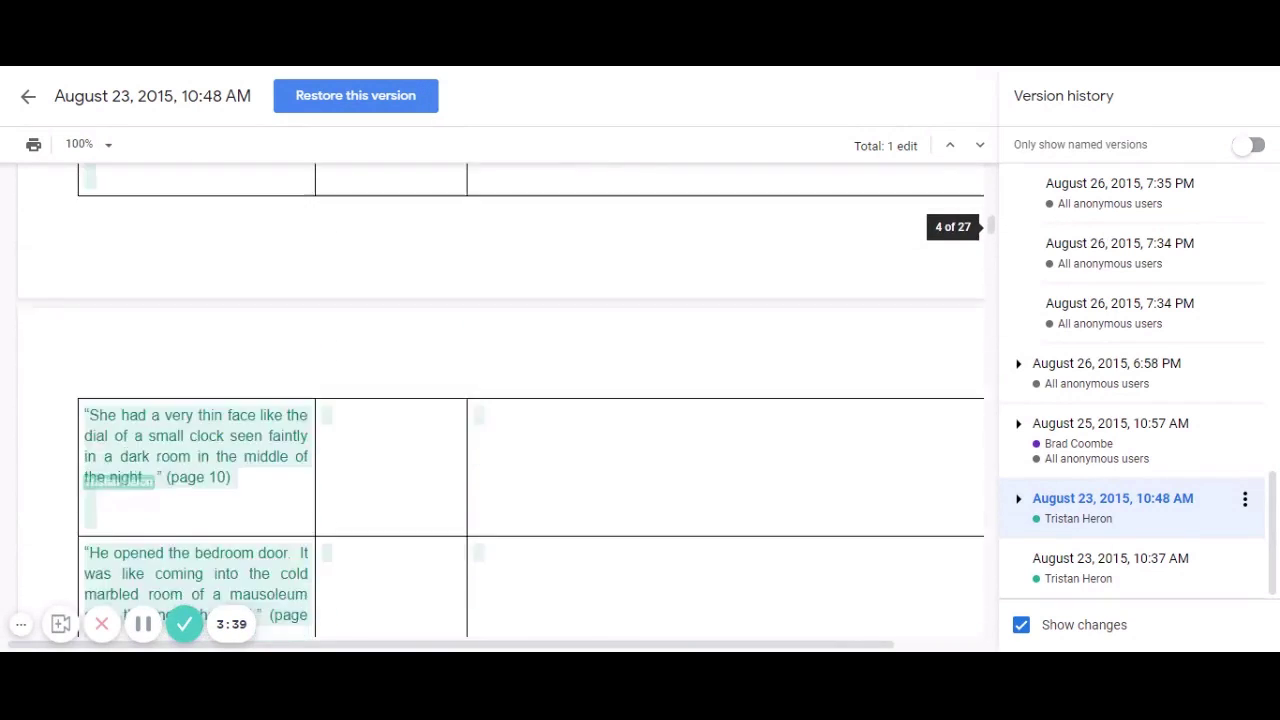
scroll(500, 400, "up", 5)
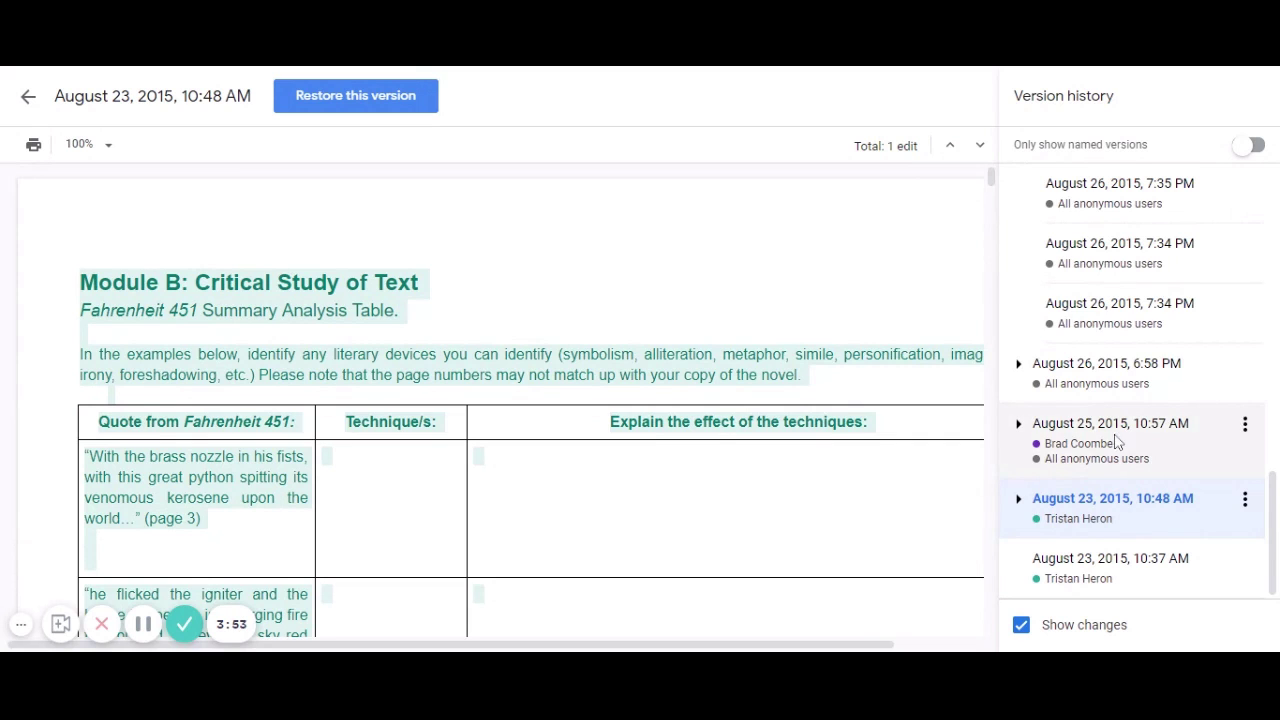
scroll(1114, 442, "up", 5)
scroll(1117, 442, "up", 5)
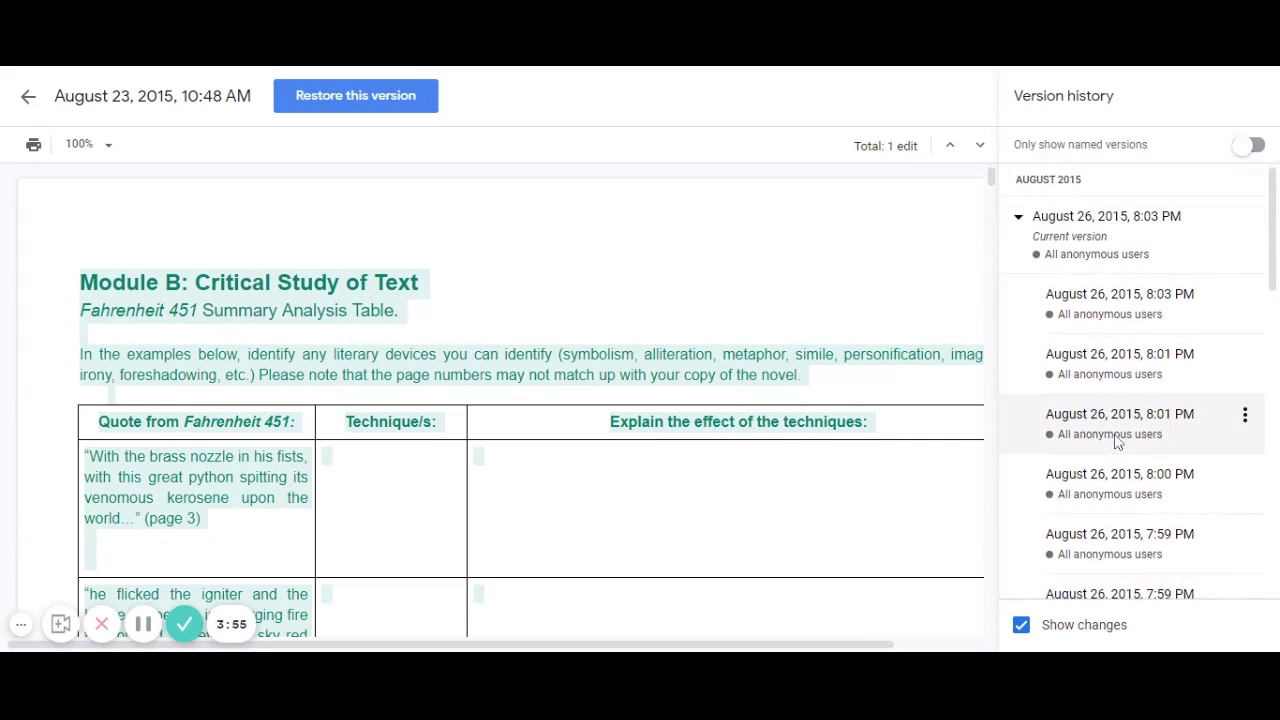